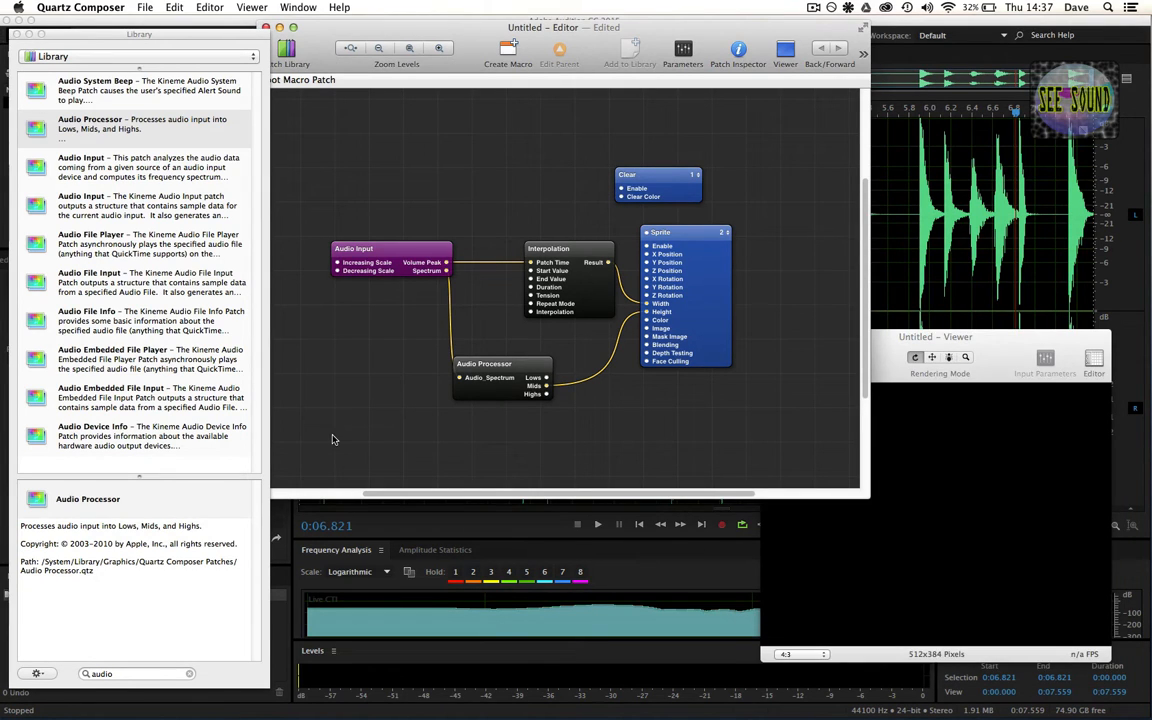
Search the patch library for "osc" and add an OSC Receiver patch to the composition above the Audio Input patch
left_click(138, 673)
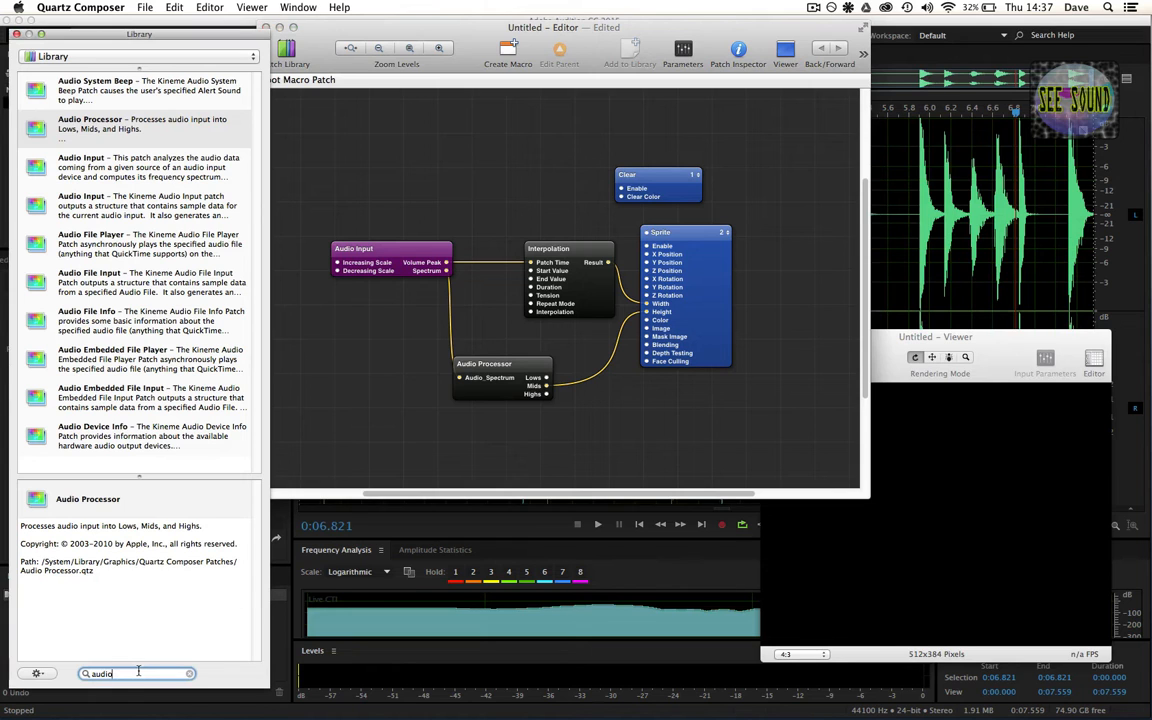
type("osc")
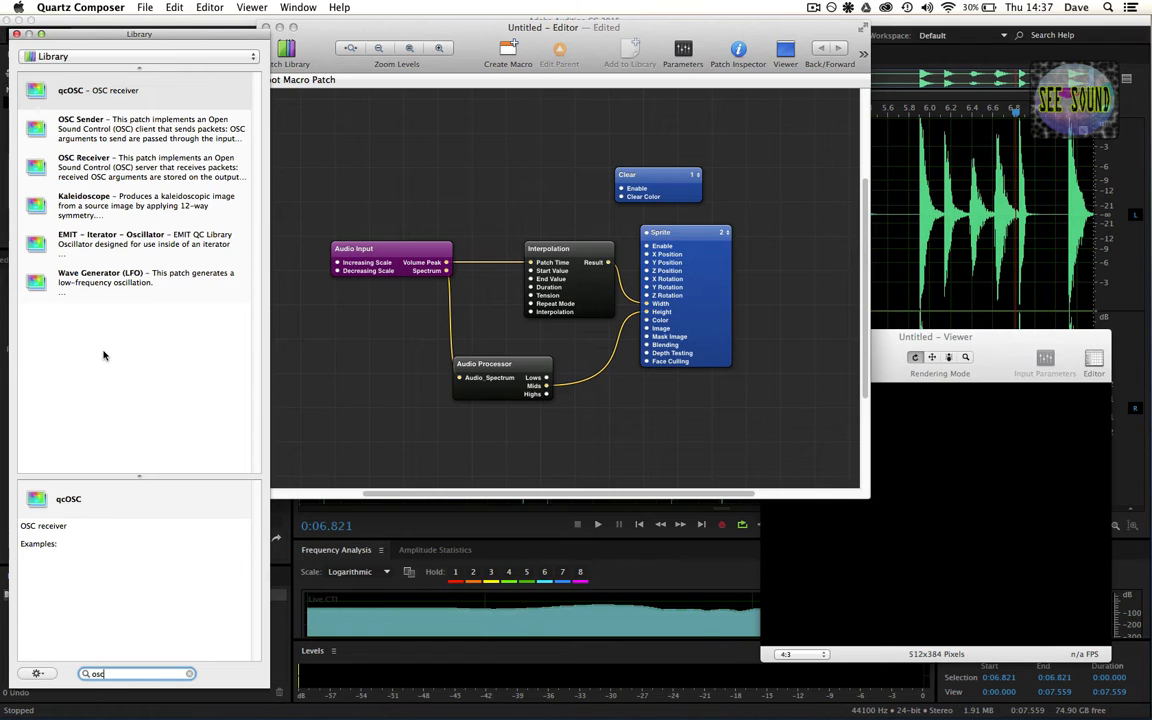
left_click_drag(40, 158, 407, 133)
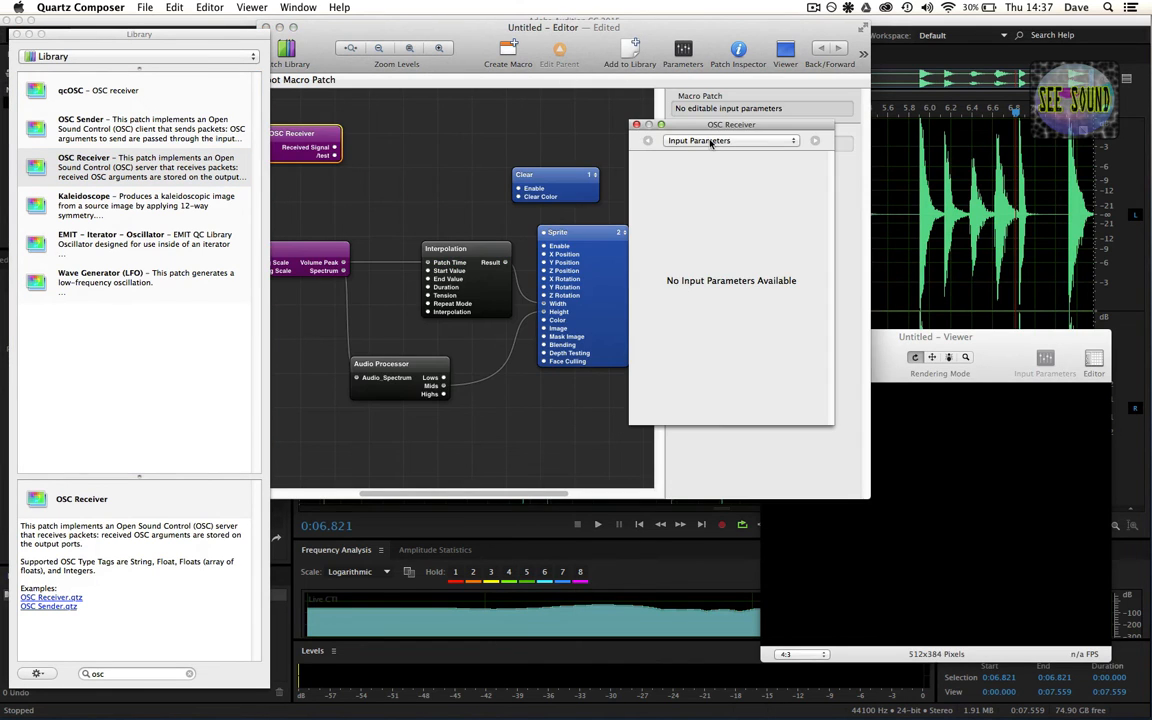
Inspect the OSC Receiver patch's settings for its network port and OSC arguments, leaving them unchanged
left_click(683, 48)
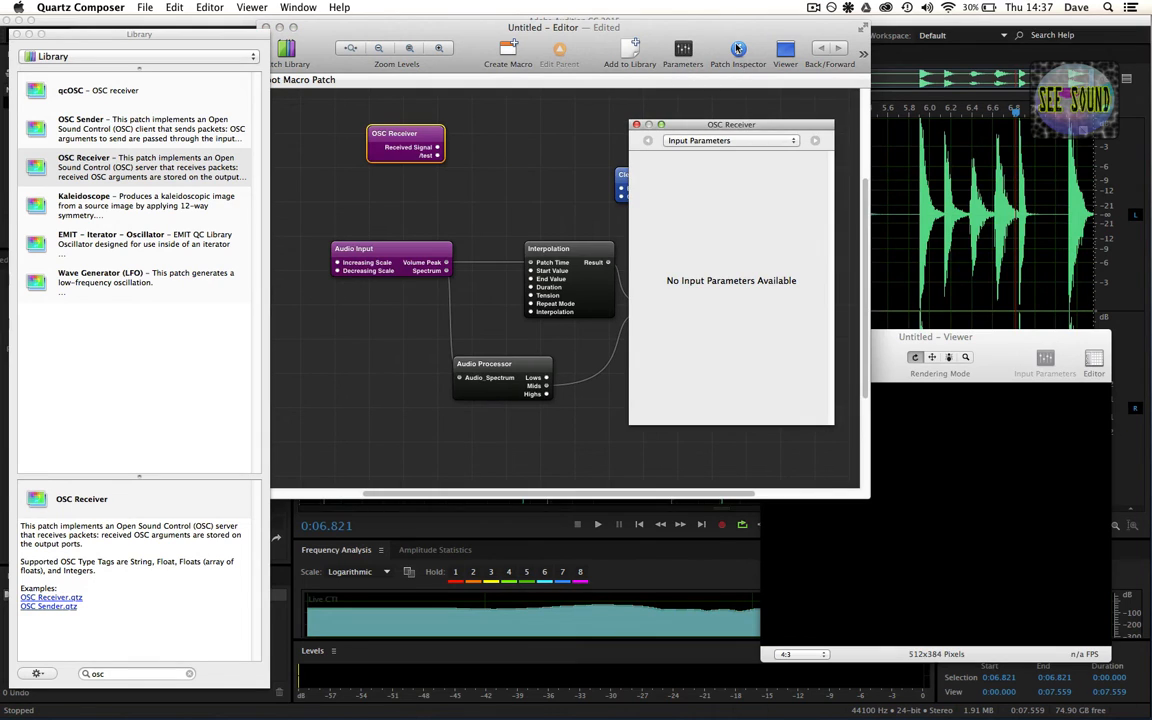
left_click(712, 141)
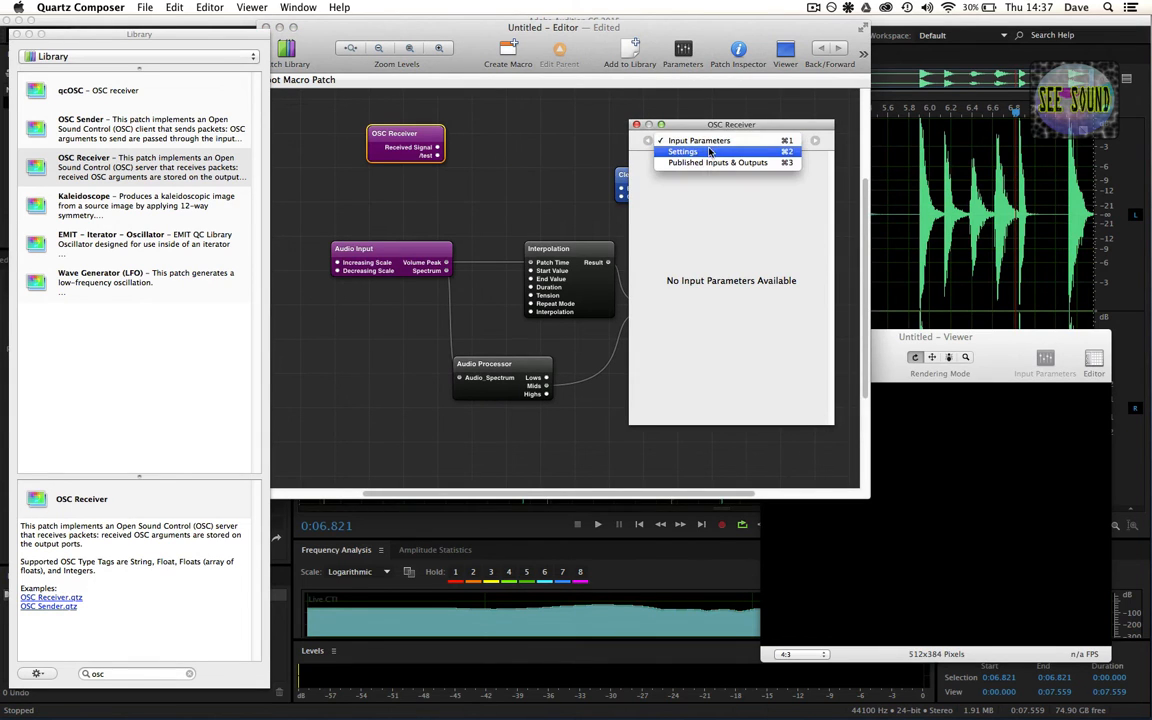
left_click(706, 152)
left_click(733, 181)
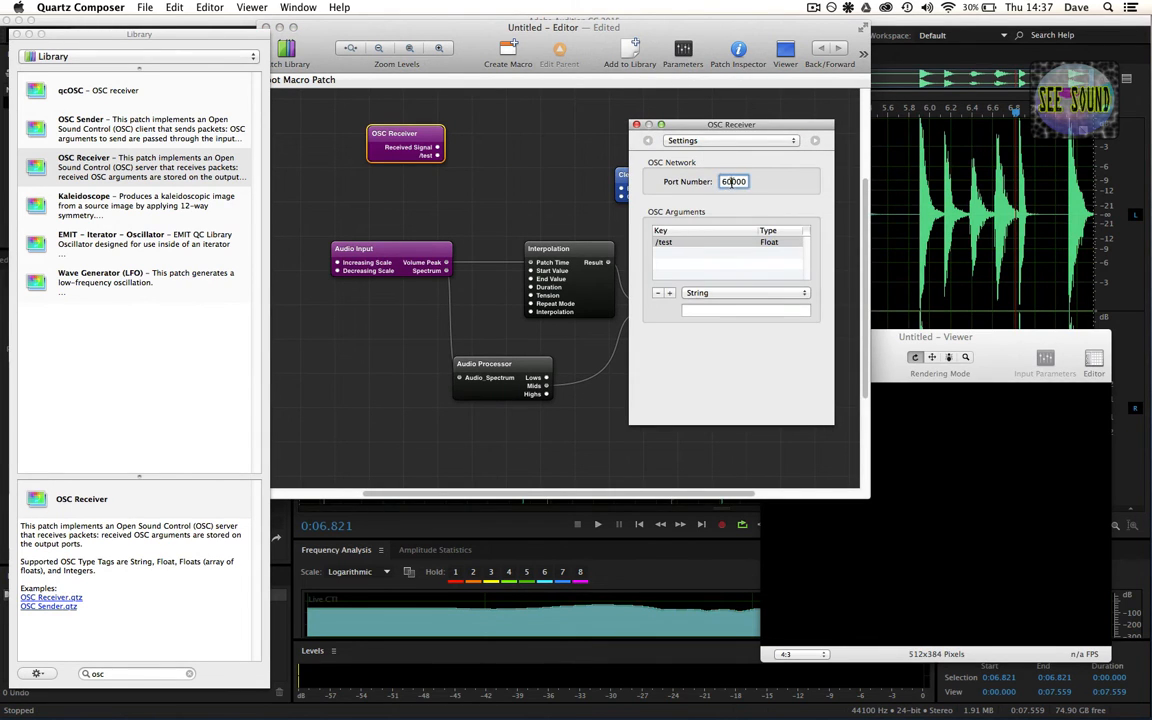
key("Tab")
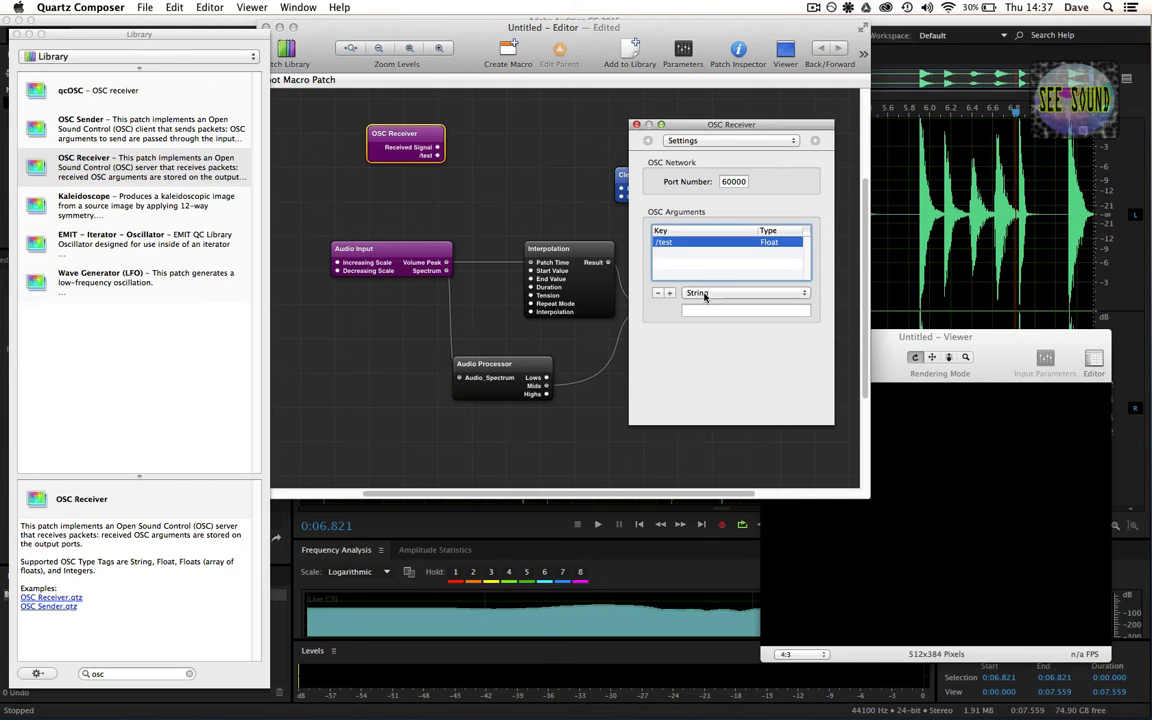
left_click(700, 292)
left_click(644, 328)
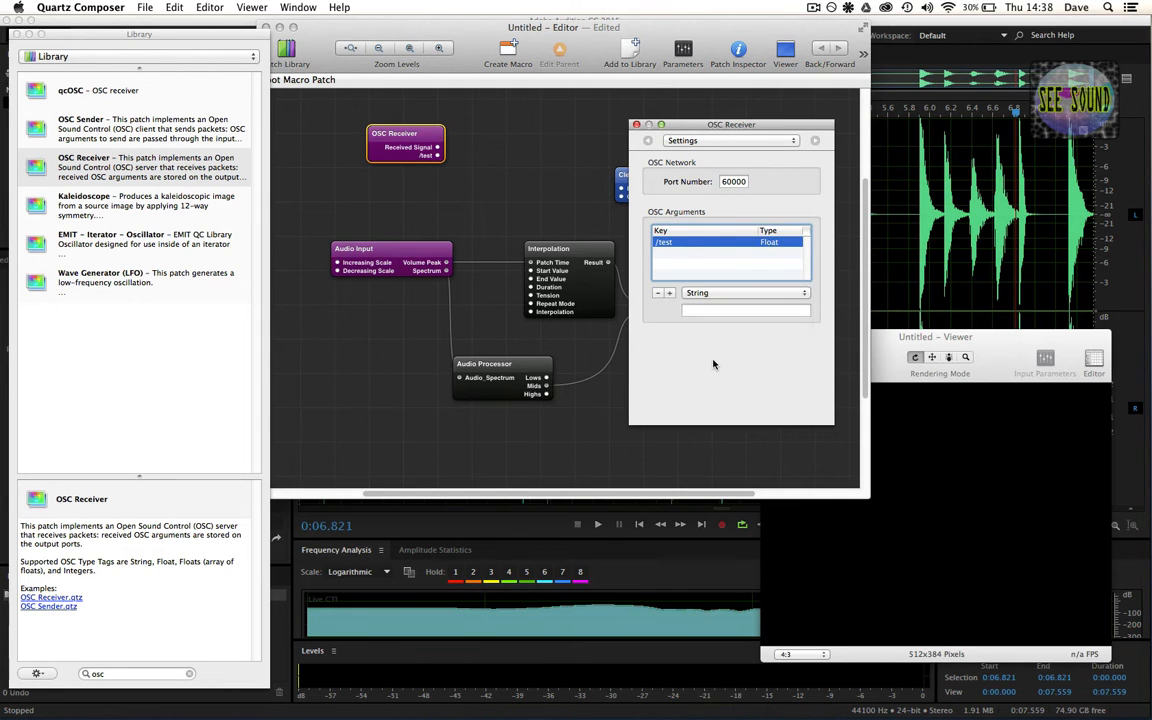
left_click(636, 126)
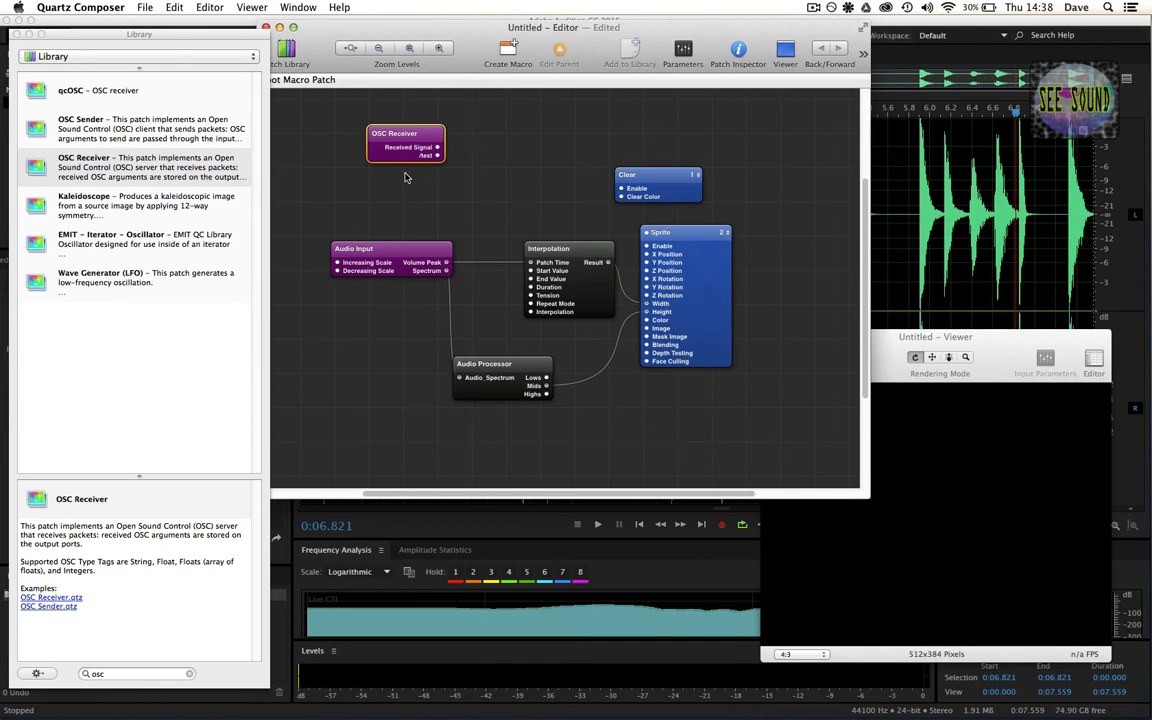
Replace the OSC Receiver patch with a qcOSC patch from the library, placed above the Audio Input patch
key("Delete")
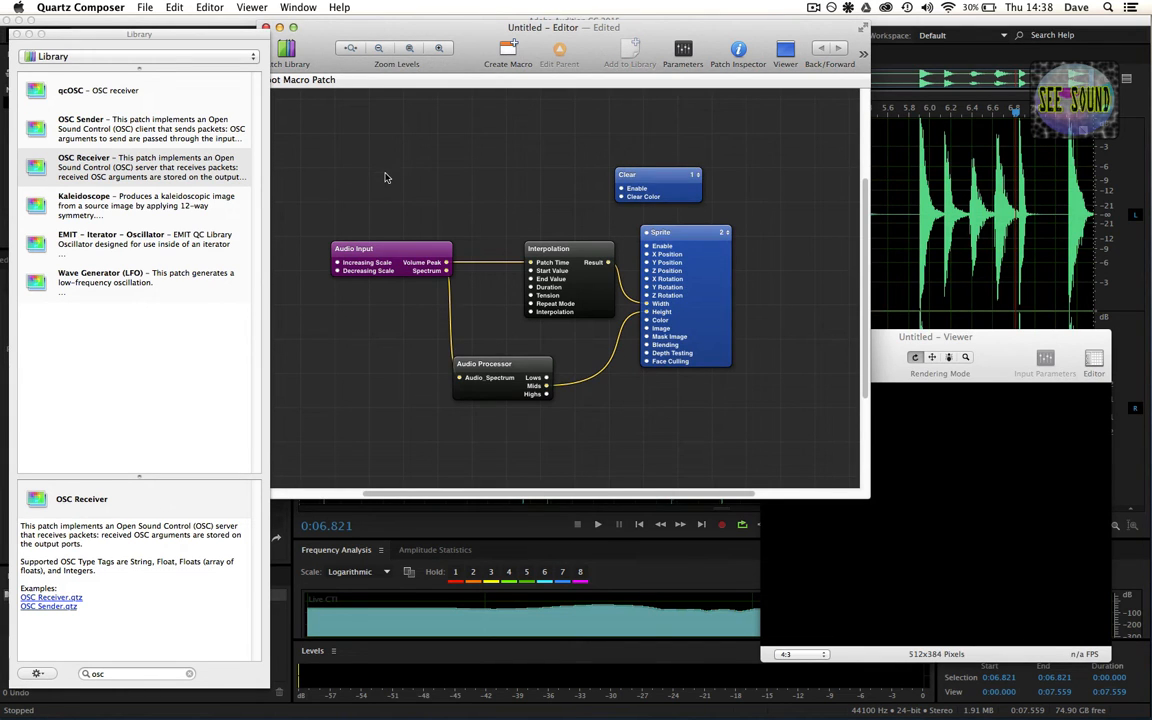
left_click(75, 90)
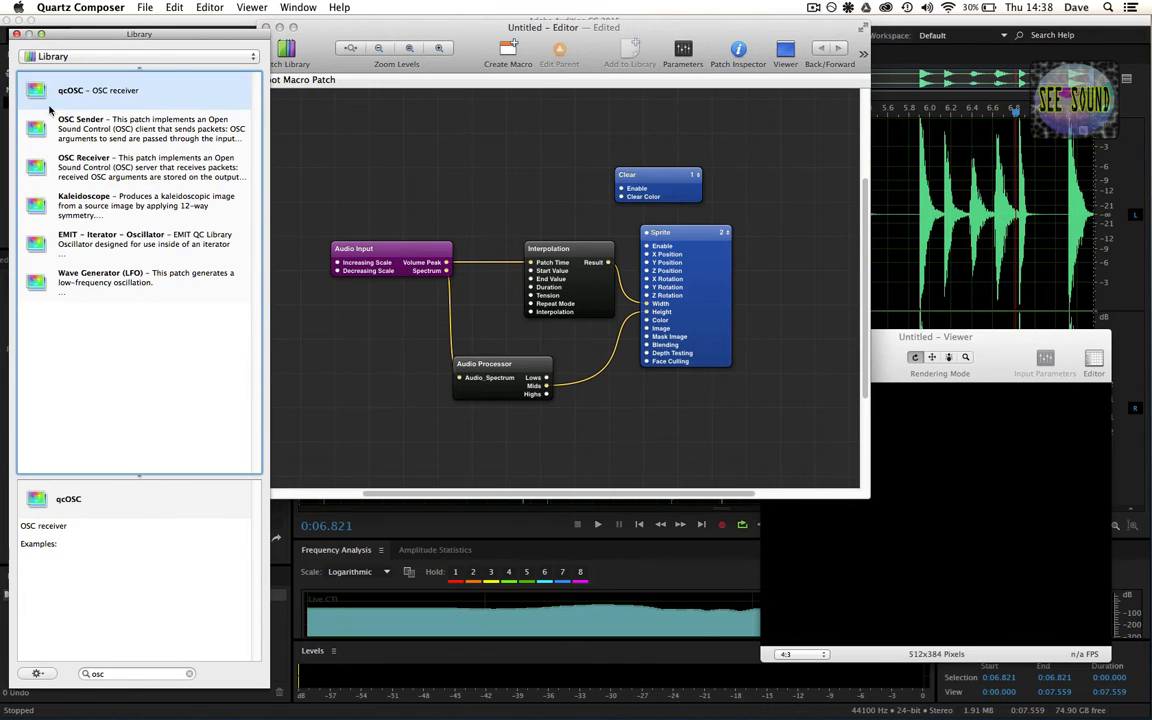
left_click_drag(48, 96, 443, 147)
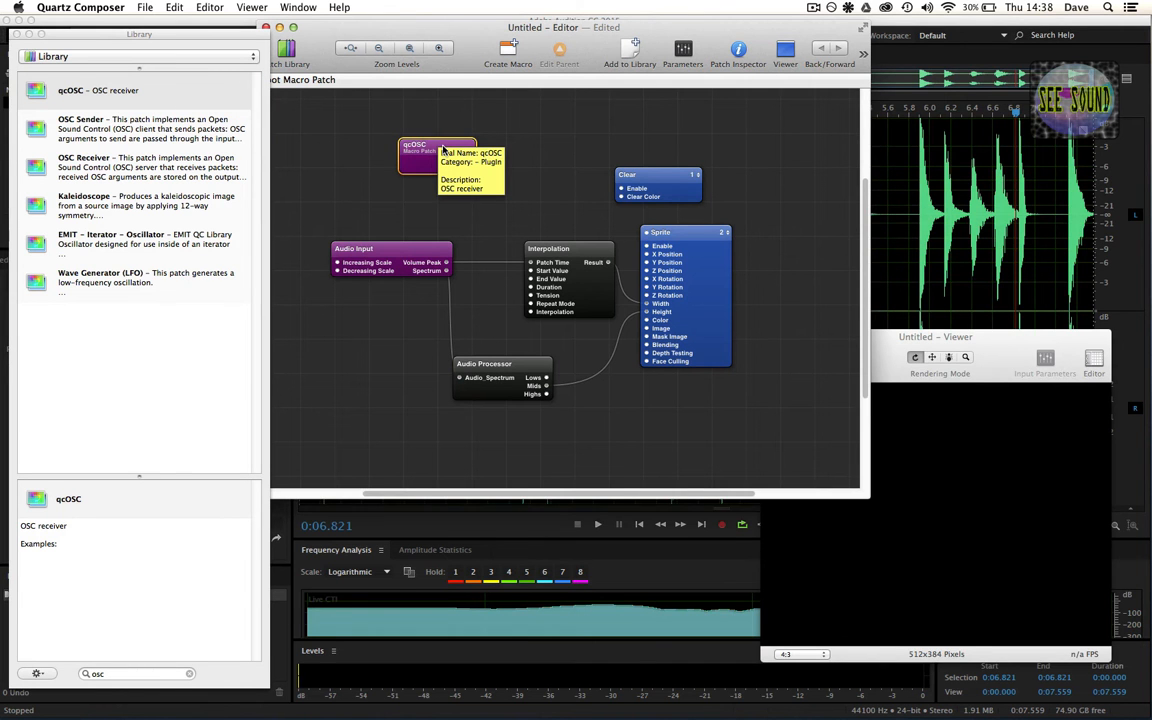
Switch to Firefox and review the qcOSC plug-in page at hexler.net/software/qcosc, including its description and installation directories
key("ctrl+Up")
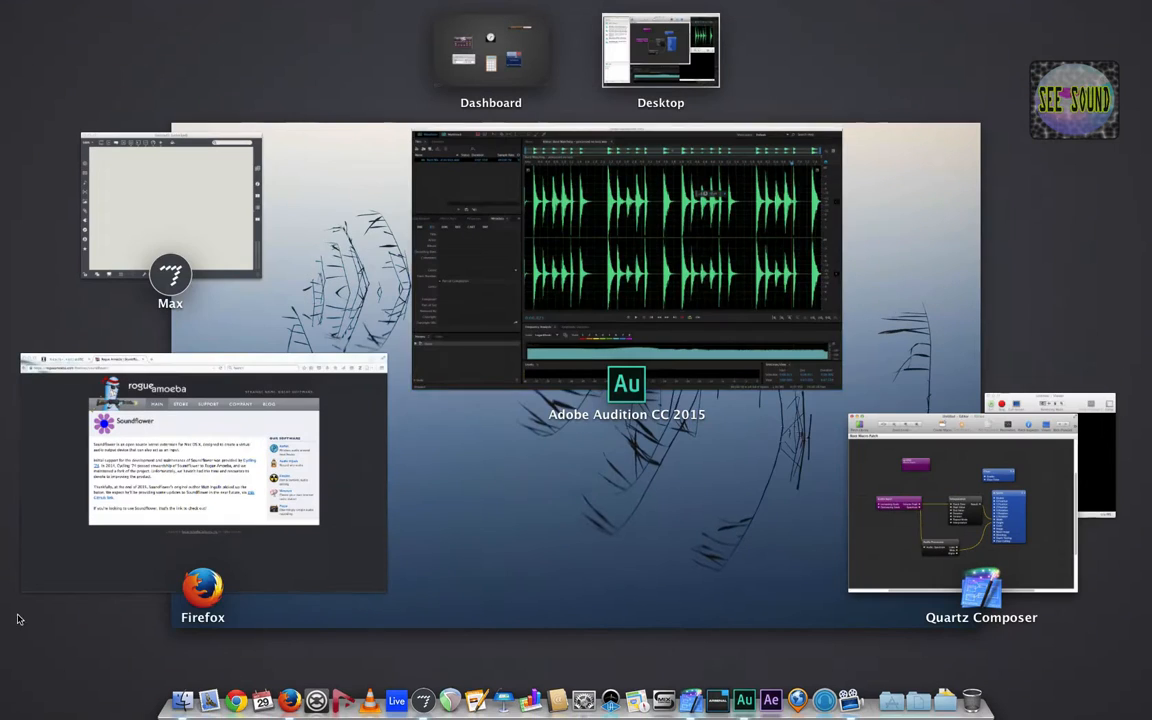
left_click(194, 452)
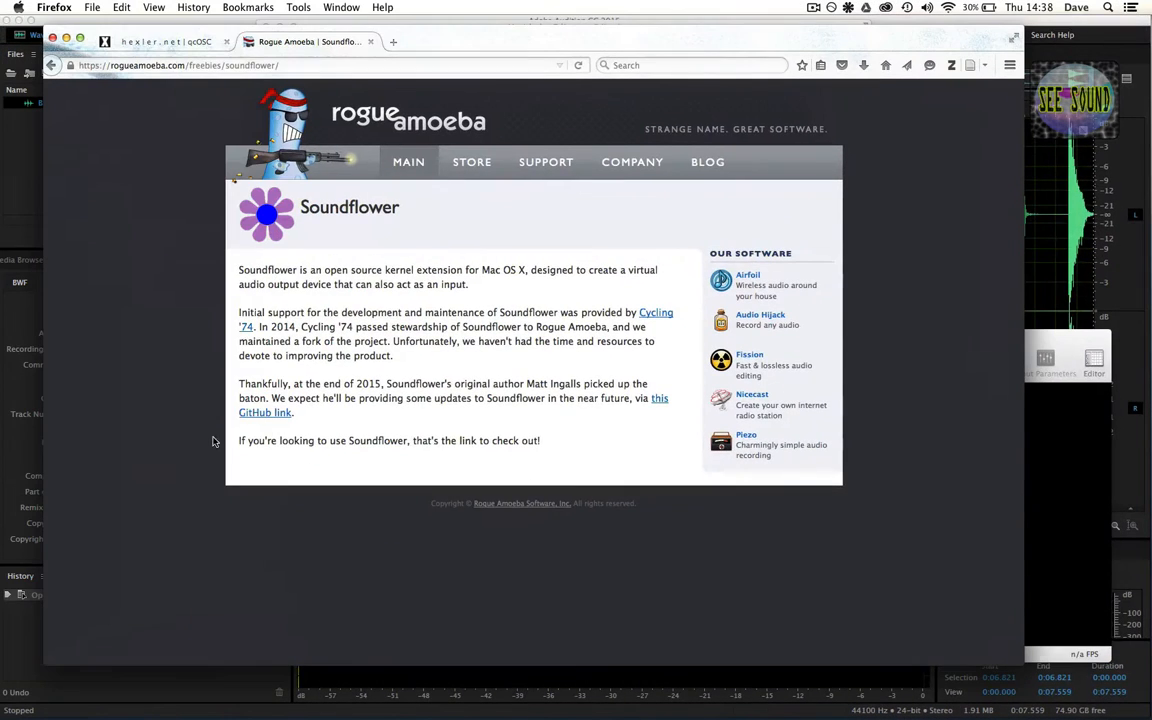
left_click(170, 43)
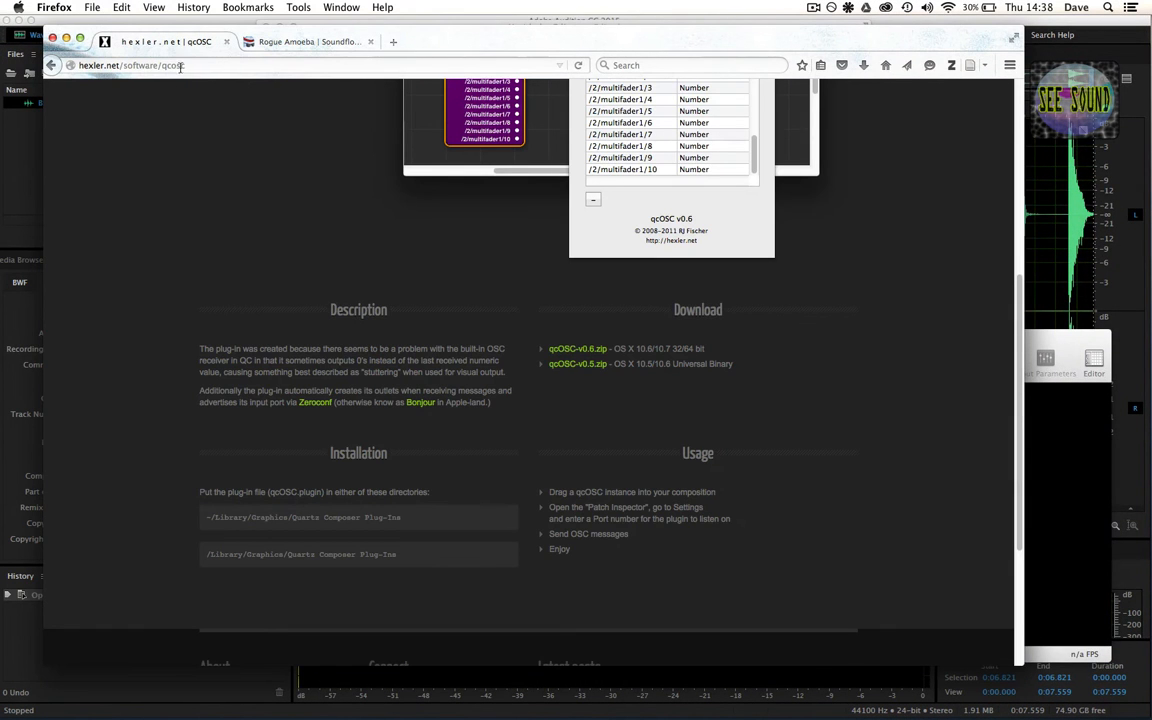
left_click(190, 65)
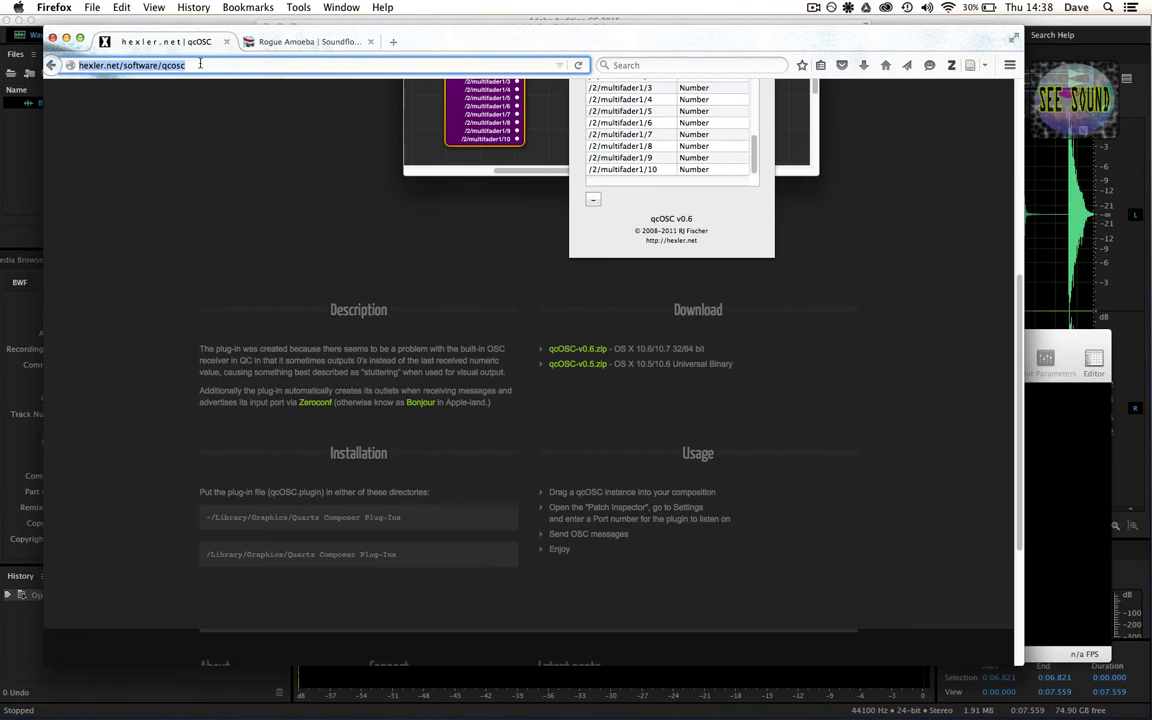
scroll(297, 337, "up", 5)
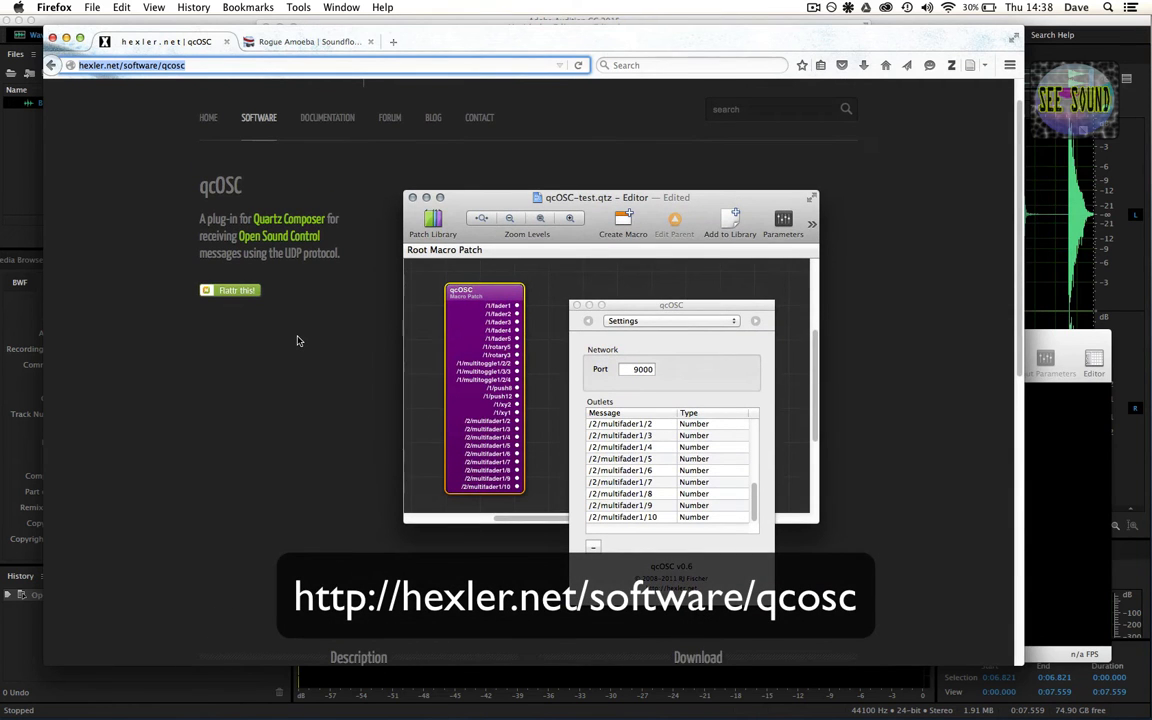
scroll(297, 341, "up", 1)
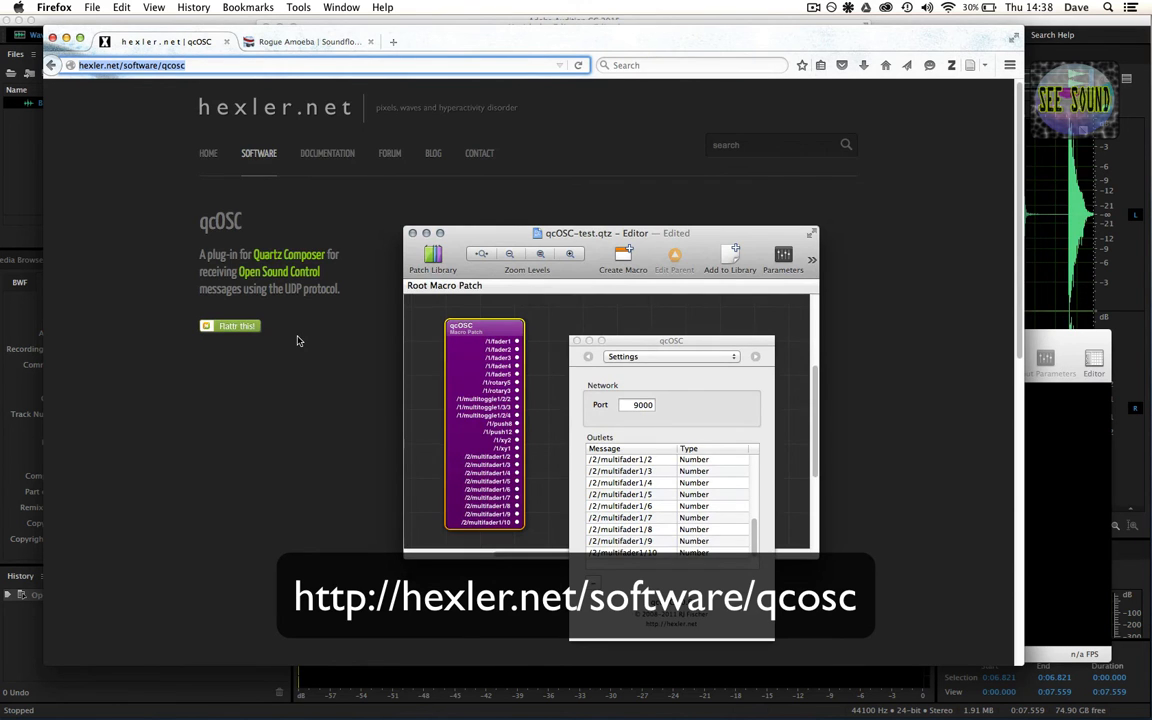
scroll(297, 341, "down", 10)
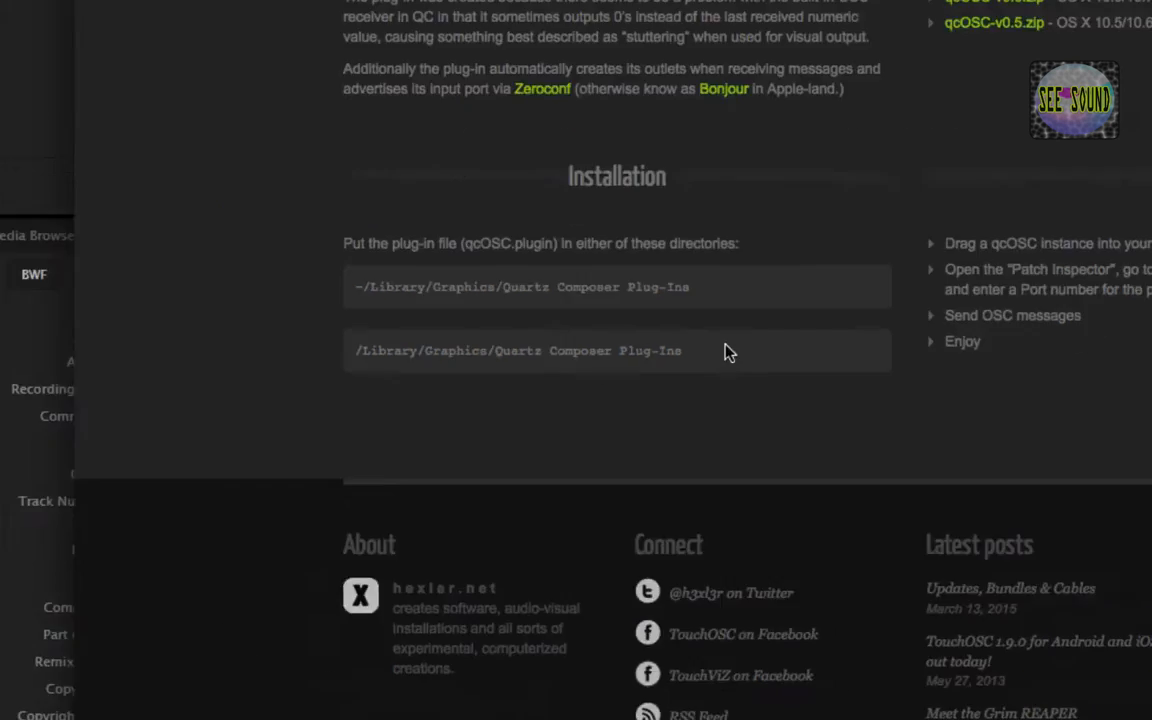
scroll(421, 328, "up", 15)
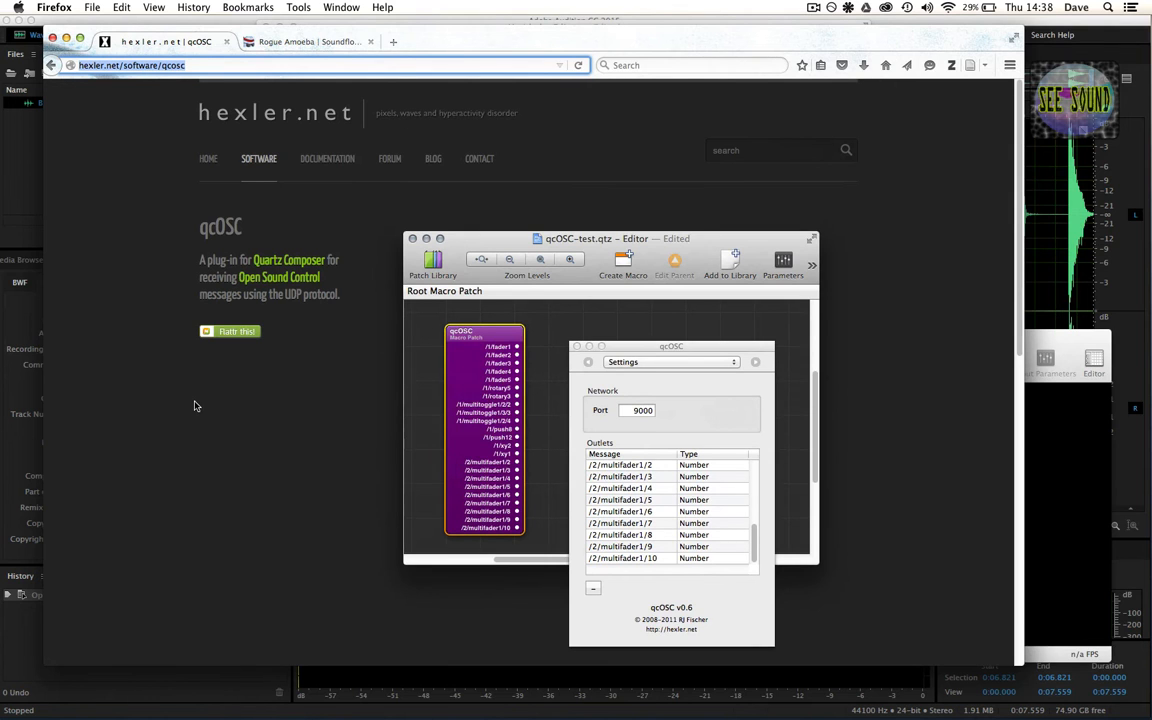
left_click(219, 63)
Switch back to Quartz Composer and set the qcOSC patch's network port to 10000
key("ctrl+Up")
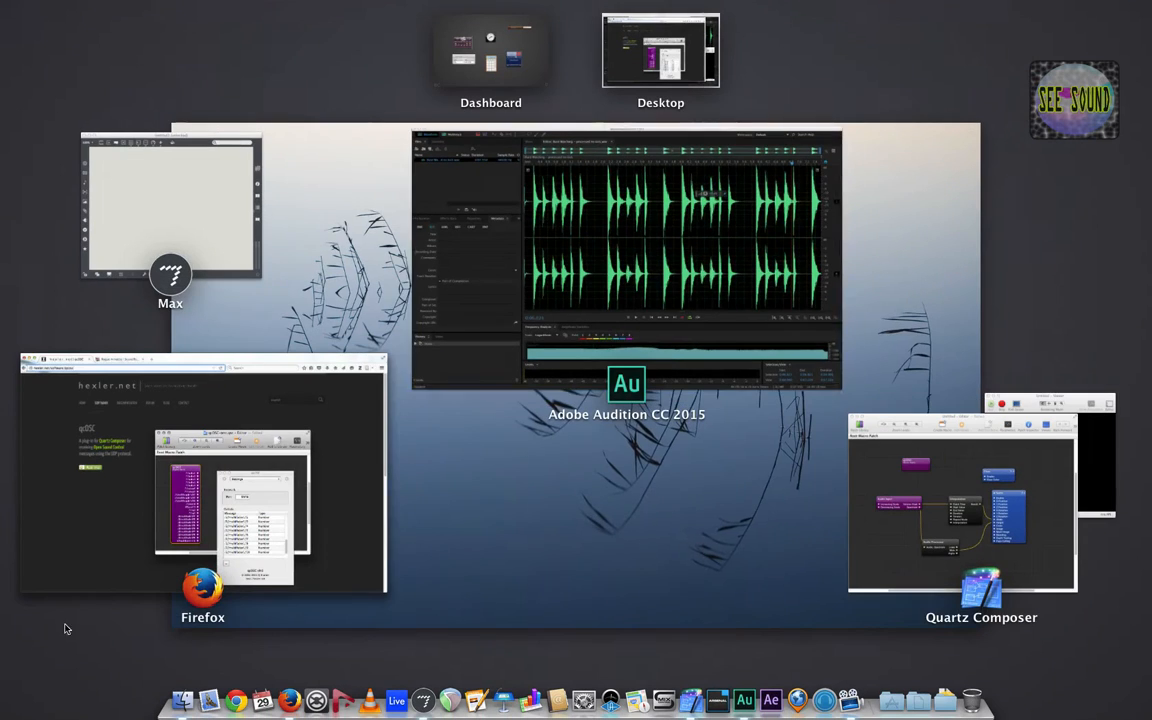
left_click(972, 481)
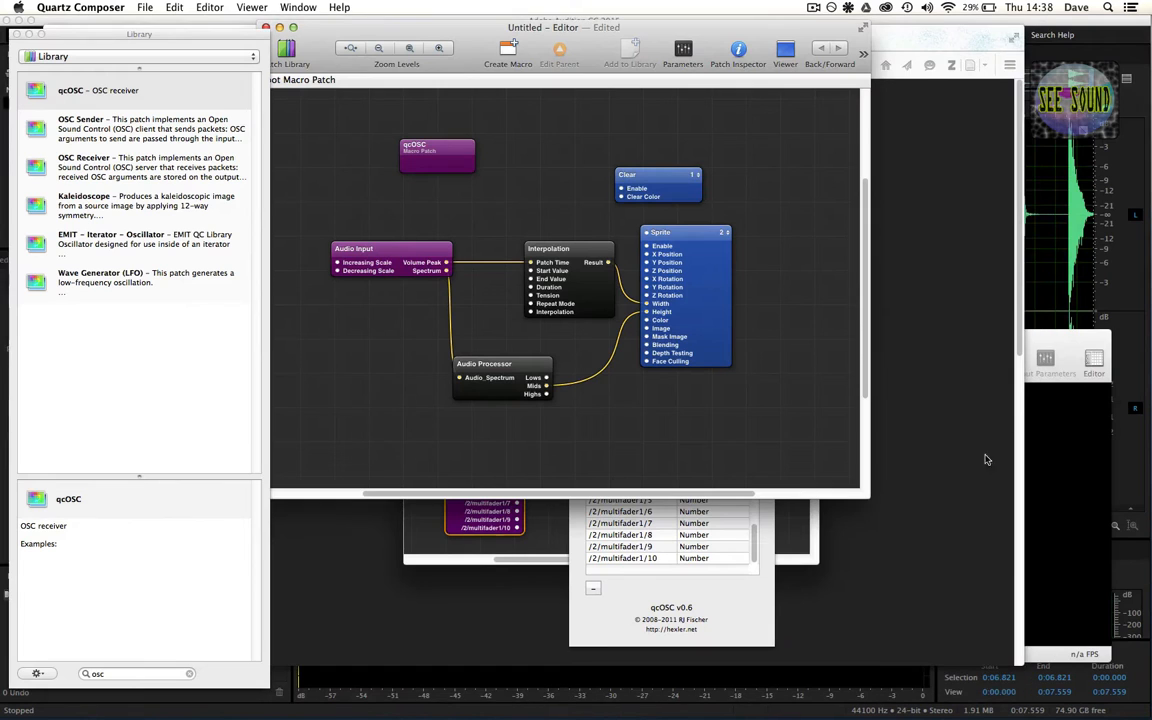
left_click_drag(1056, 341, 1065, 346)
left_click(426, 145)
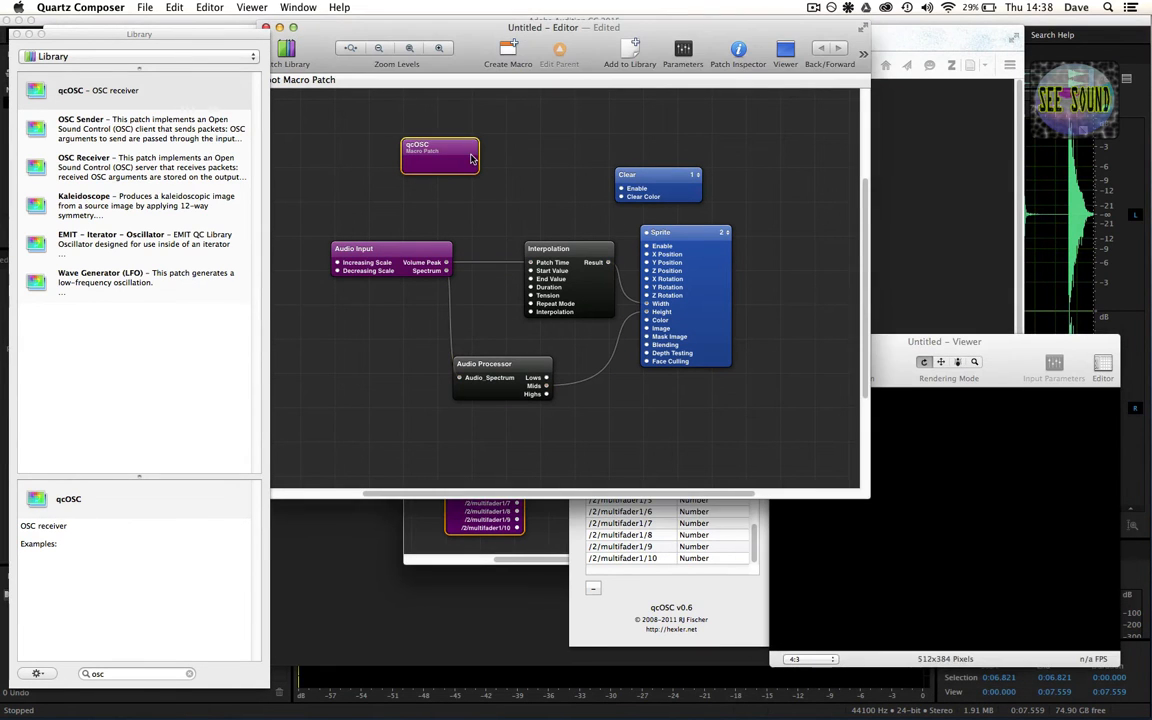
left_click(738, 50)
left_click(720, 140)
left_click(700, 152)
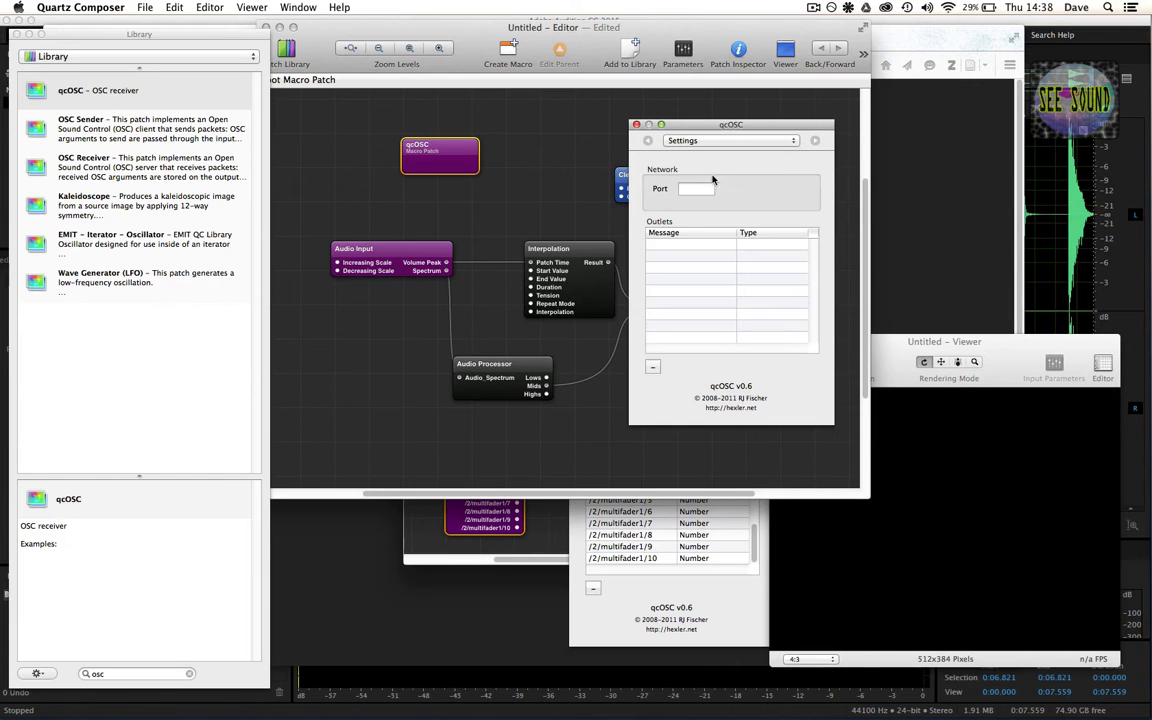
left_click_drag(703, 204, 758, 181)
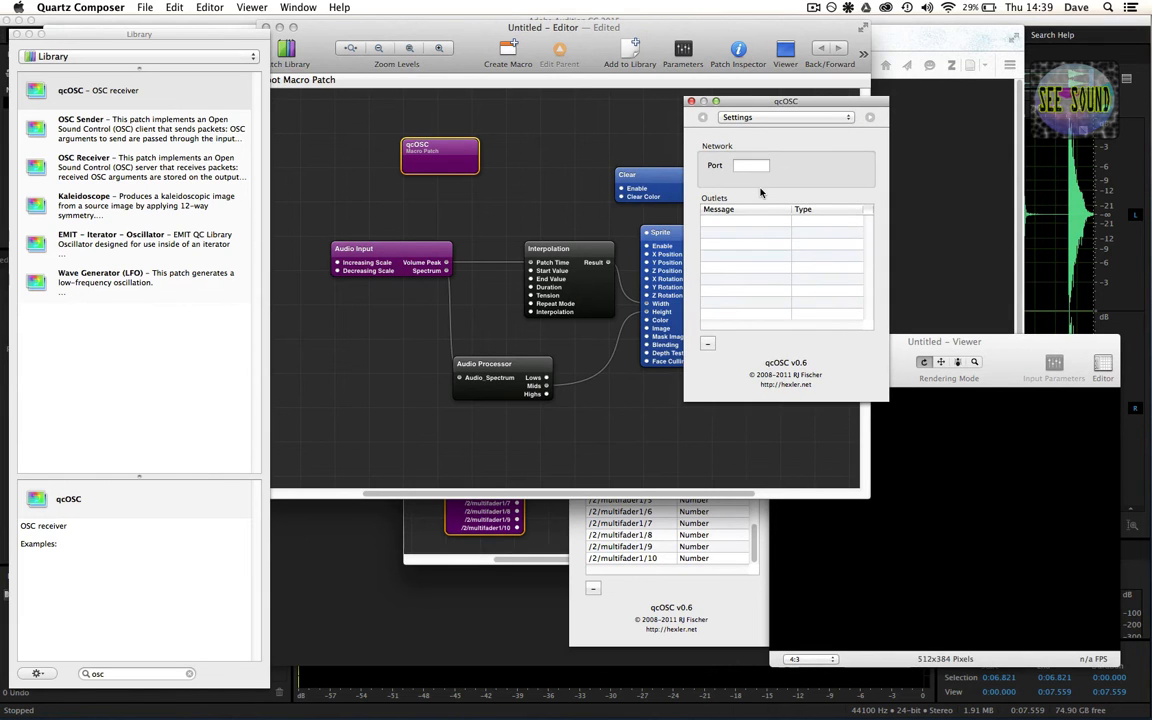
left_click(761, 261)
left_click(756, 166)
type("10000")
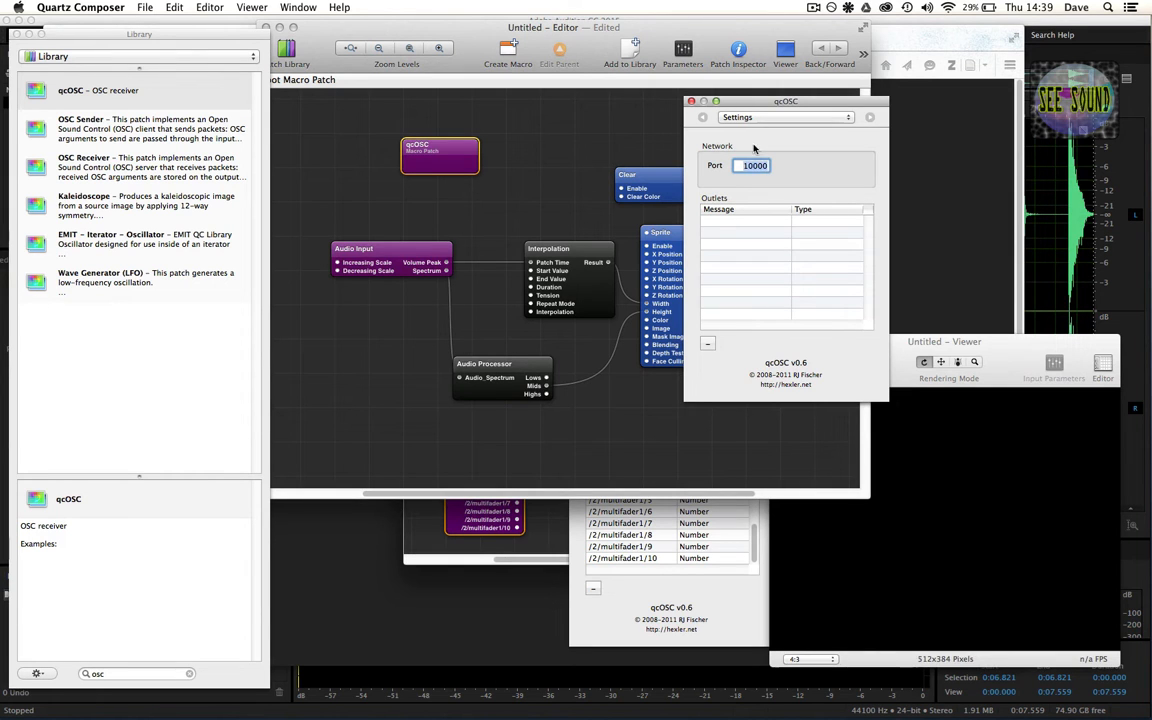
Switch to Max and arrange its empty patcher beside the Quartz Composer editor, with the qcOSC settings moved clear of the patches
left_click_drag(785, 103, 982, 80)
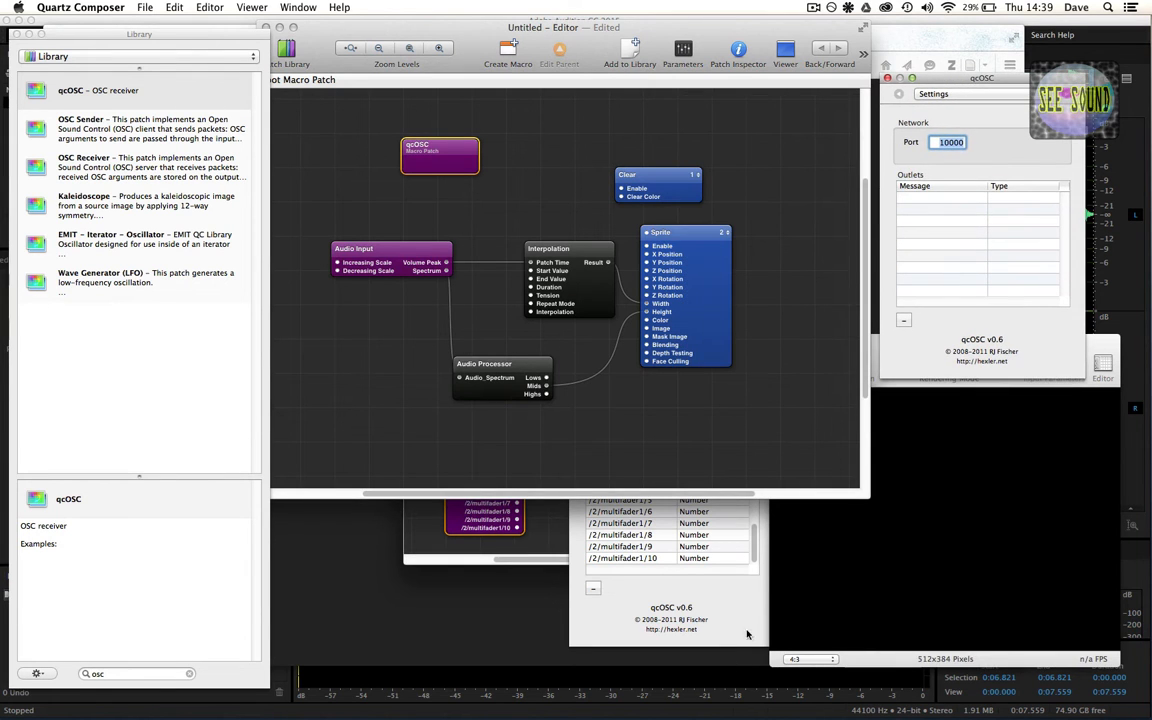
mouse_move(667, 700)
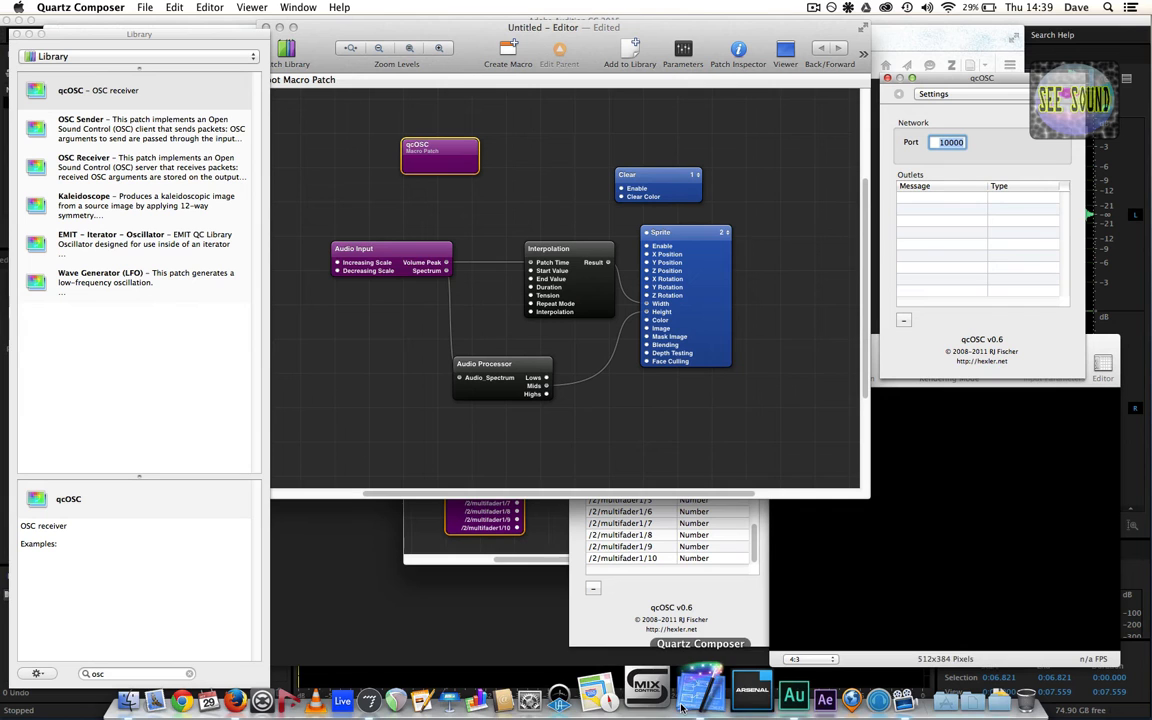
left_click(396, 690)
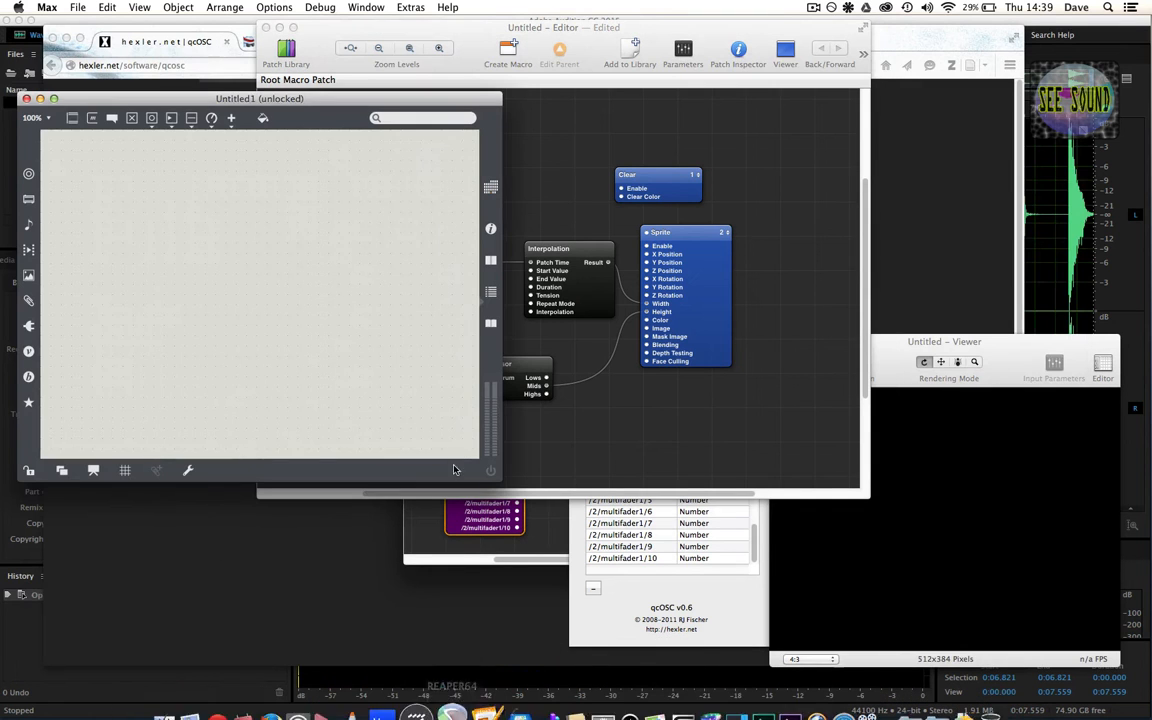
left_click_drag(280, 98, 310, 140)
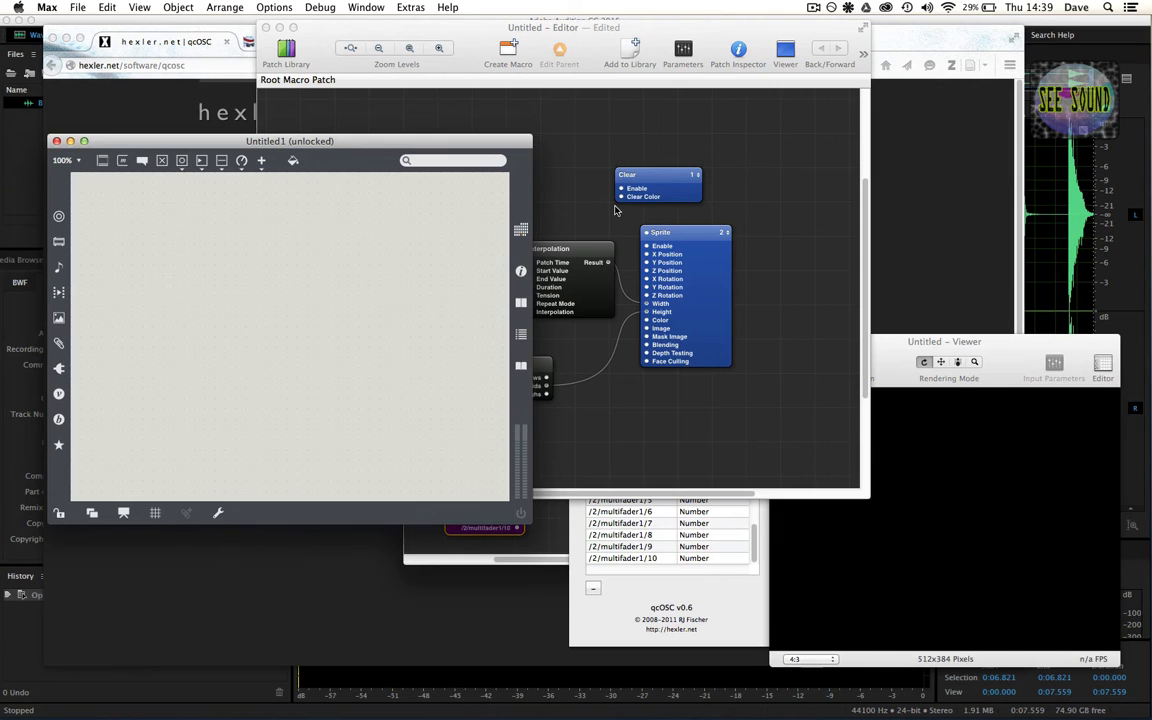
left_click_drag(484, 141, 450, 174)
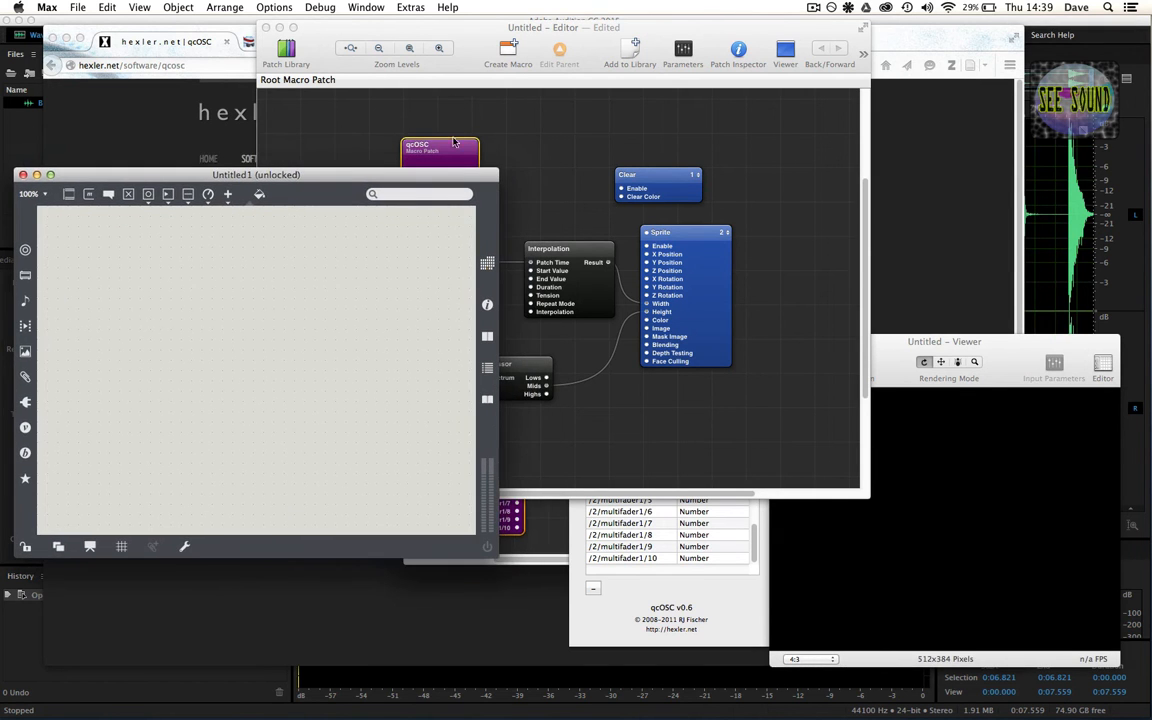
left_click_drag(438, 33, 537, 45)
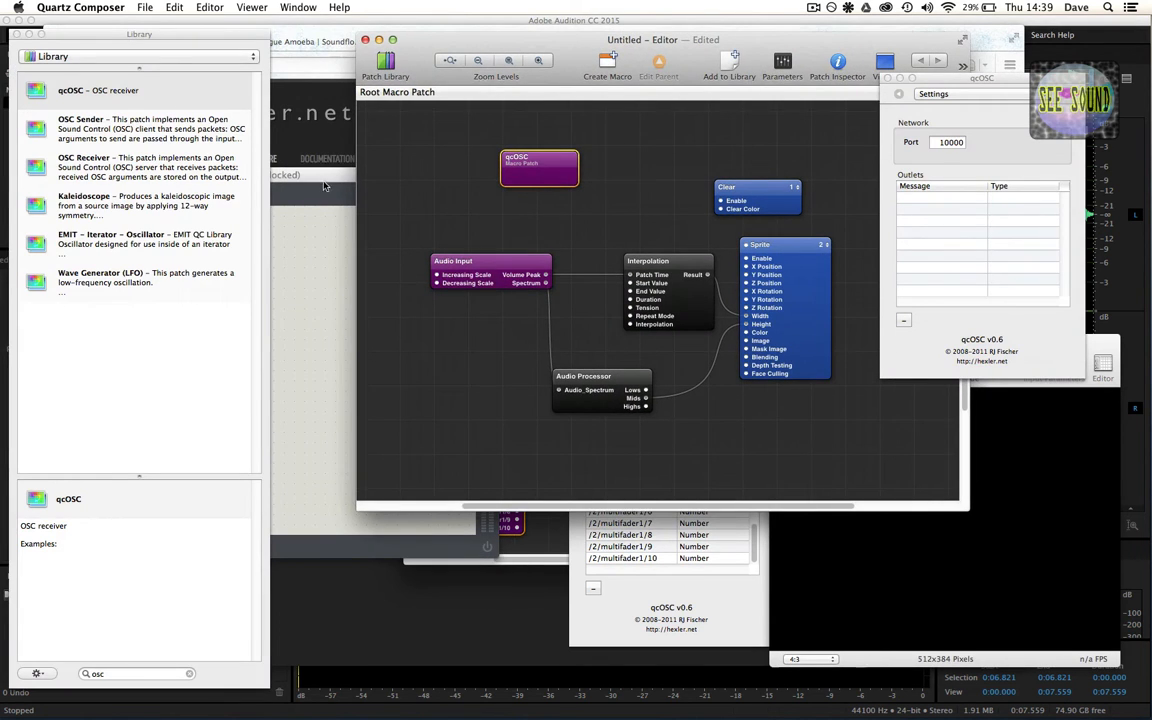
left_click_drag(323, 186, 323, 207)
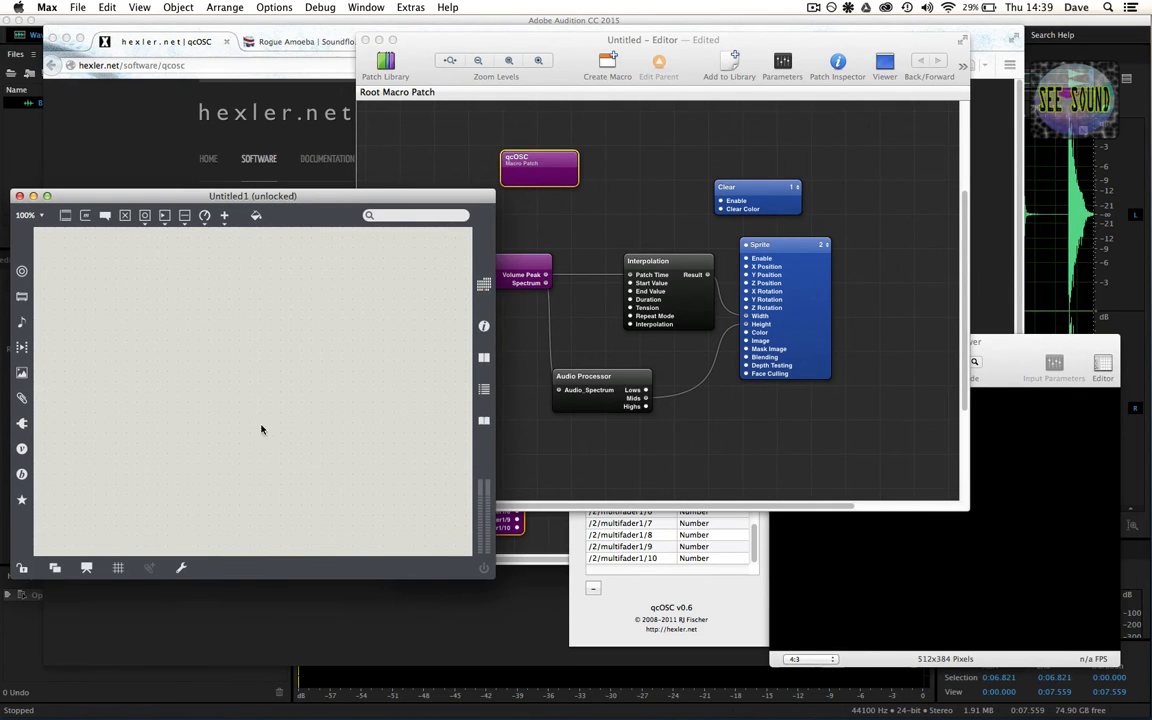
Create a udpsend localhost 10000 object in the empty patcher and shift it slightly lower
type("n")
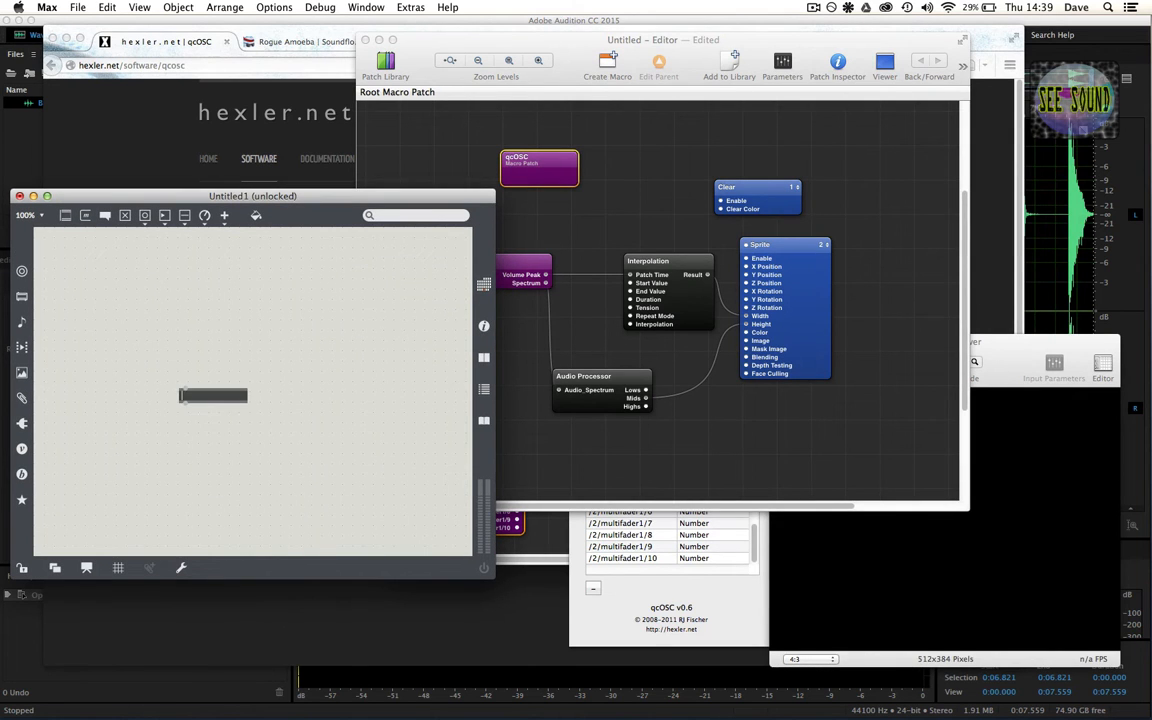
type("udpsend")
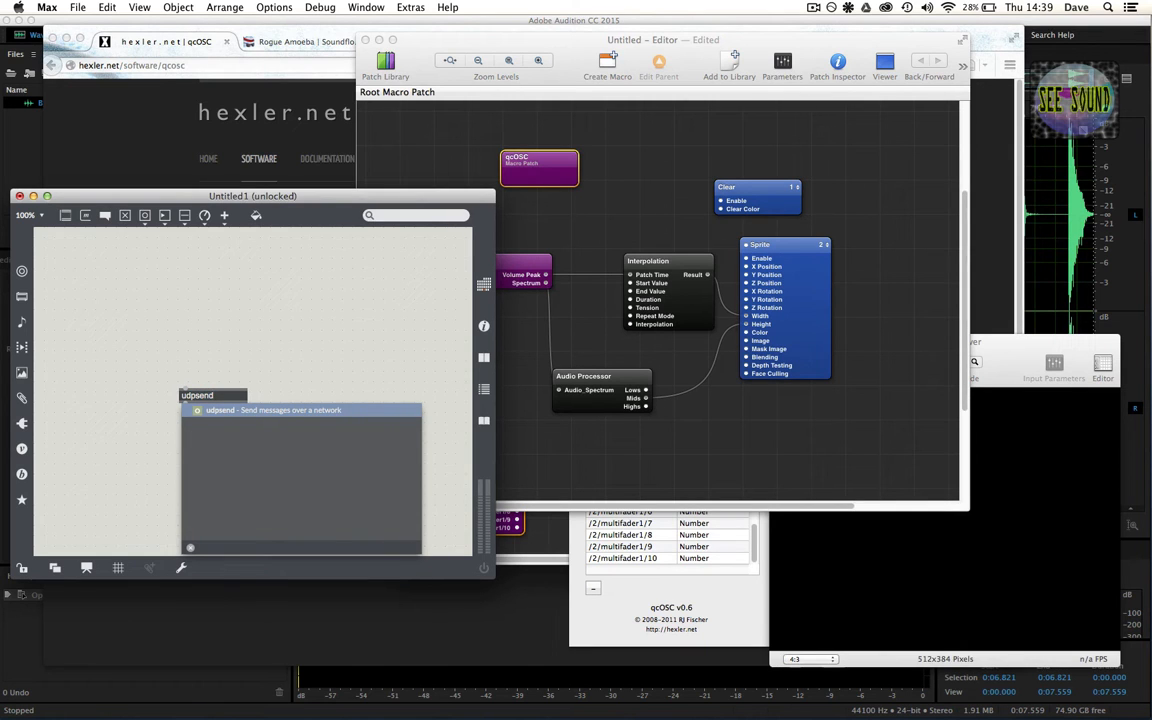
type(" localhost")
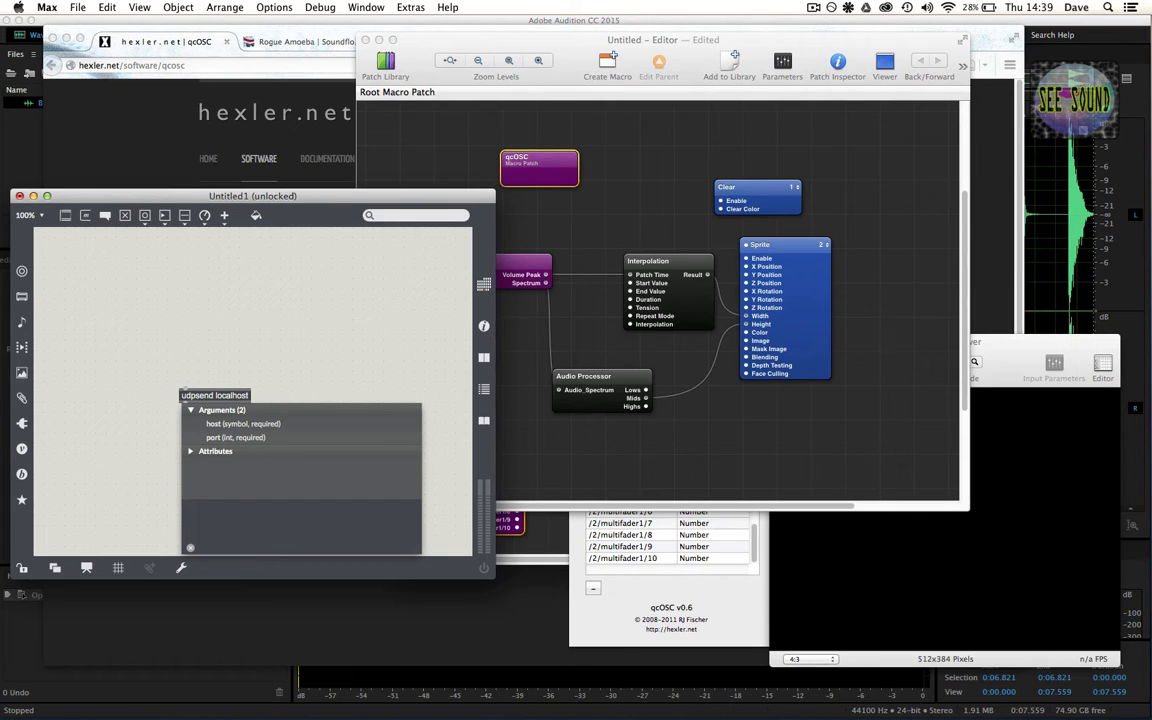
type(" 10000")
left_click(211, 329)
left_click_drag(220, 395, 204, 414)
Add a prepend /x object above udpsend, fed by an integer number box and wired into udpsend
left_click(215, 360)
type("nprepend /")
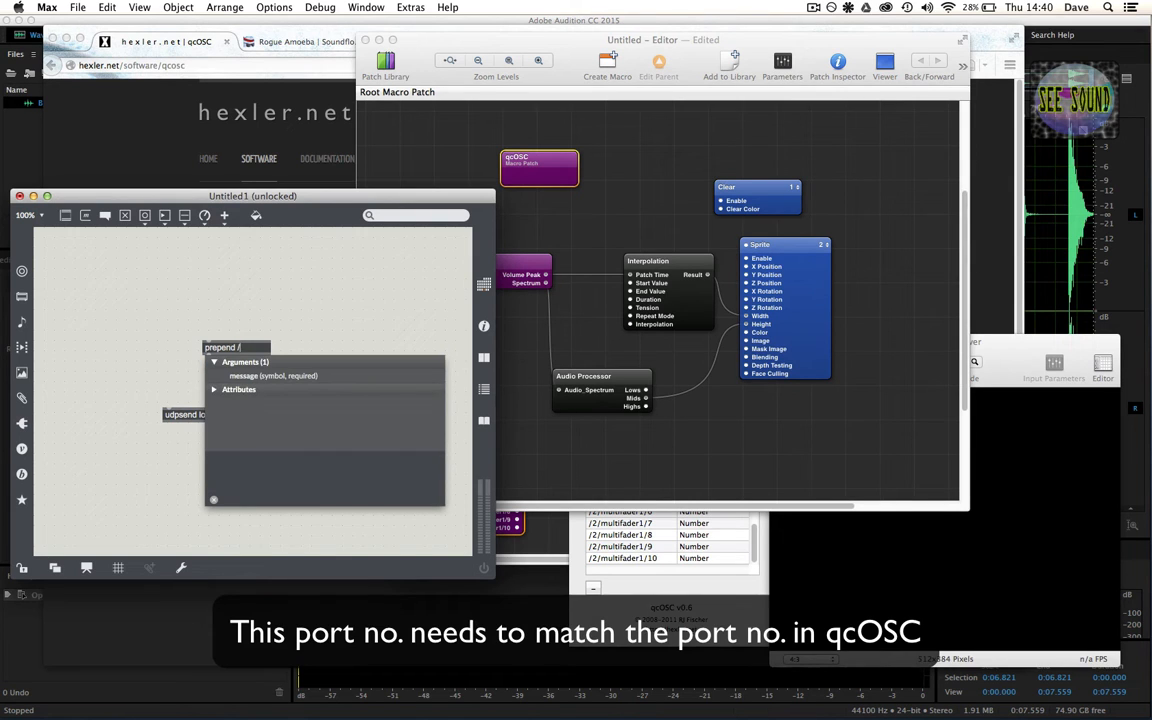
type("x")
left_click(213, 362)
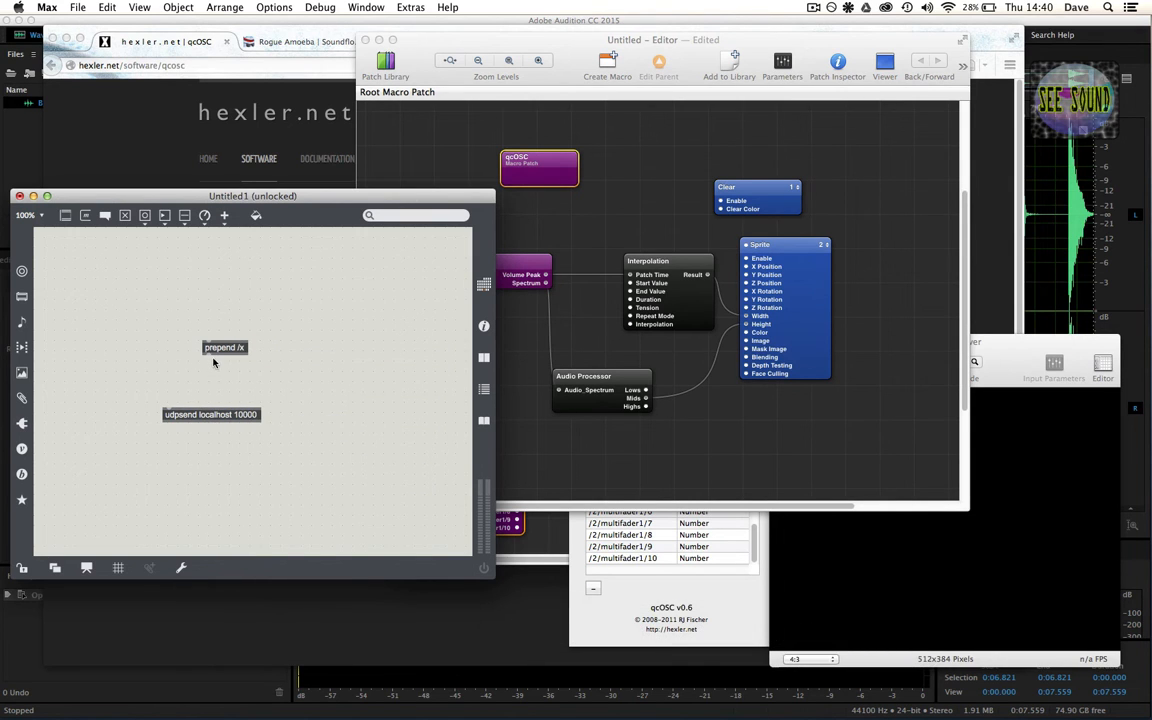
left_click_drag(226, 351, 213, 359)
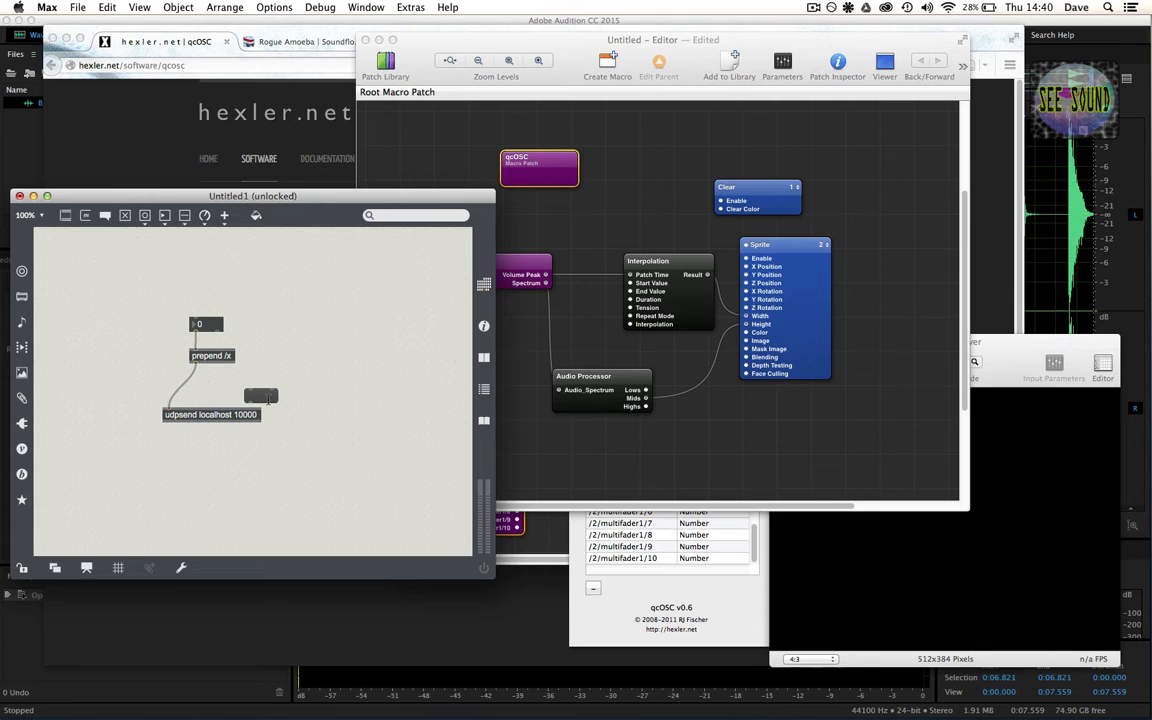
Widen the message box, wire the prepend /x output to it, and send the value 6 from the number box
mouse_move(278, 398)
left_mouse_down()
mouse_move(333, 398)
mouse_move(292, 395)
left_mouse_up()
left_click_drag(200, 368, 316, 384)
key("super+e")
left_click_drag(208, 330, 208, 324)
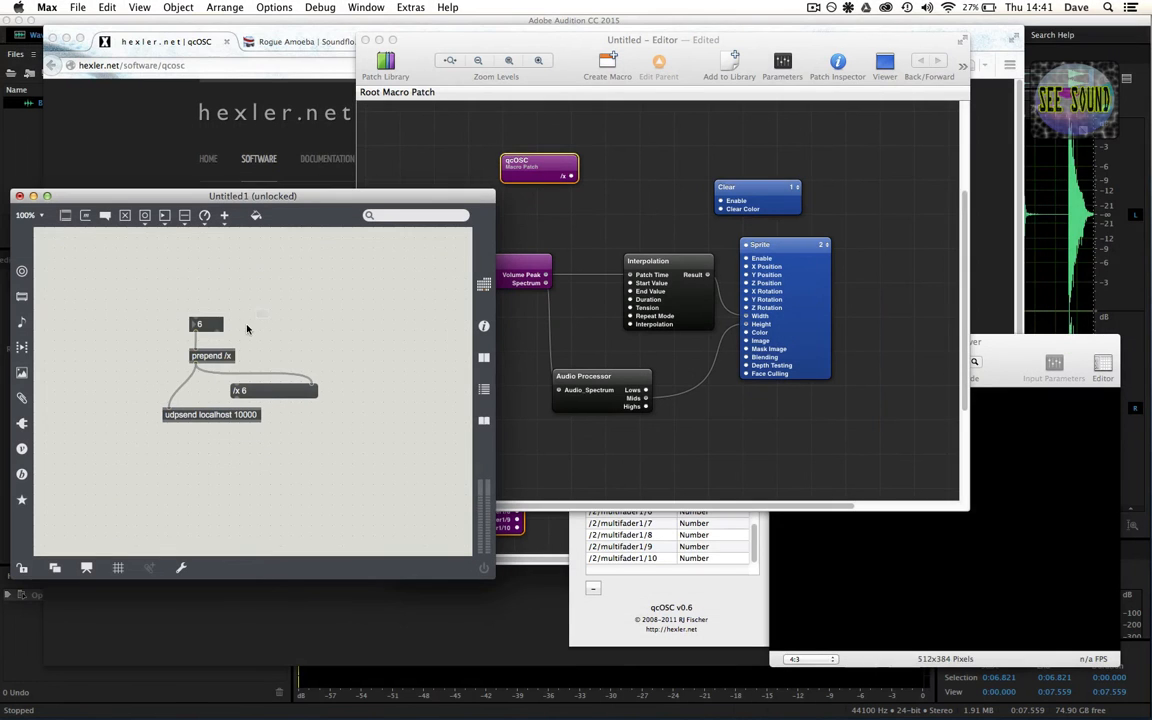
Duplicate the number box, prepend /x and message box beside the originals, and change the copied object to prepend /y
left_click_drag(200, 378, 135, 467)
key("super+d")
left_click_drag(190, 376, 337, 353)
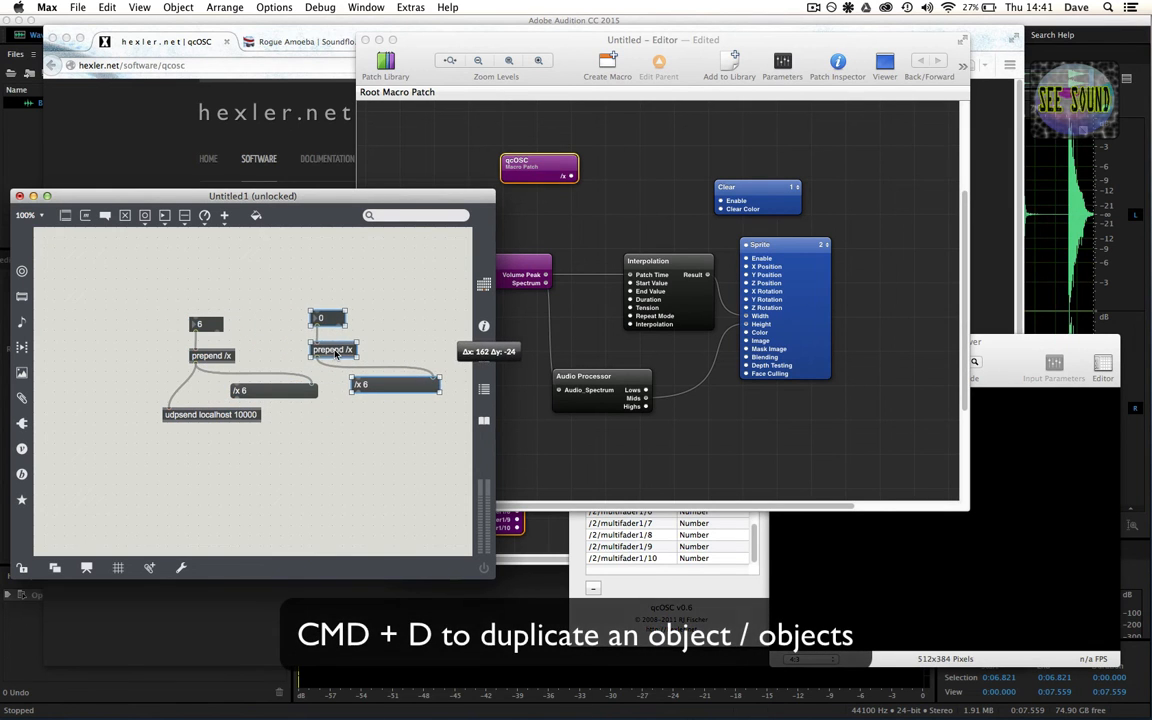
double_click(333, 349)
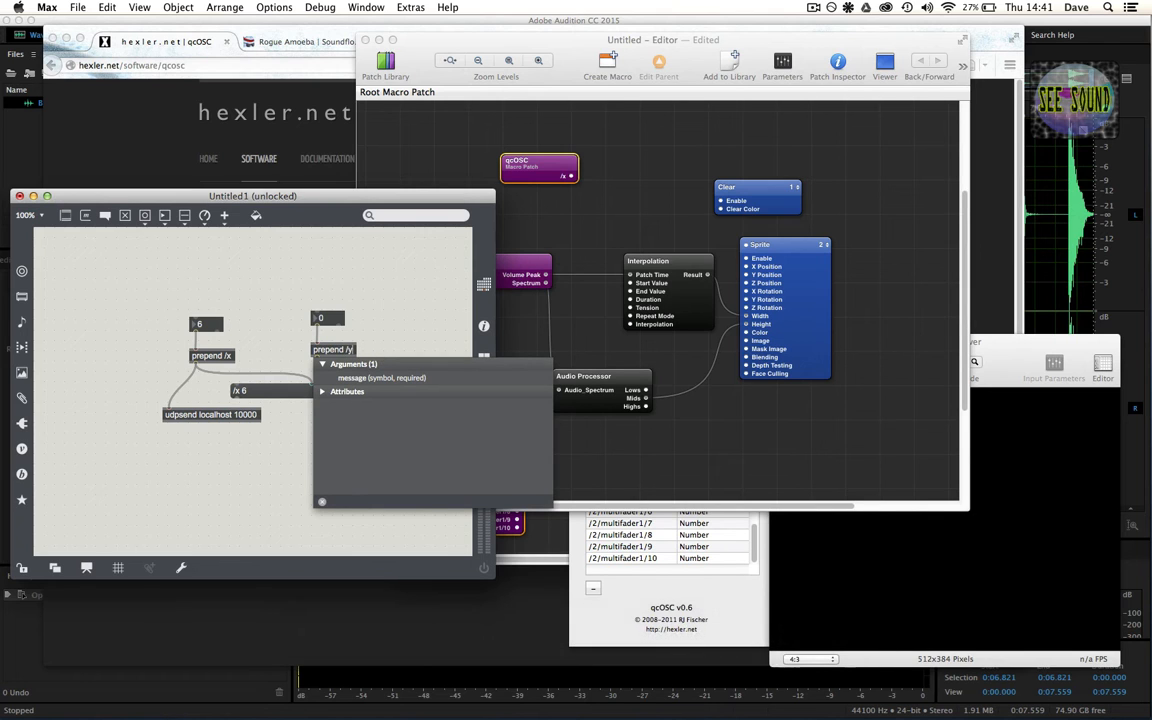
key("BackSpace")
type("y")
left_click(386, 301)
Connect prepend /y to udpsend, lock the patcher, and send the value 5 from its number box
left_click_drag(315, 361, 170, 405)
key("super+e")
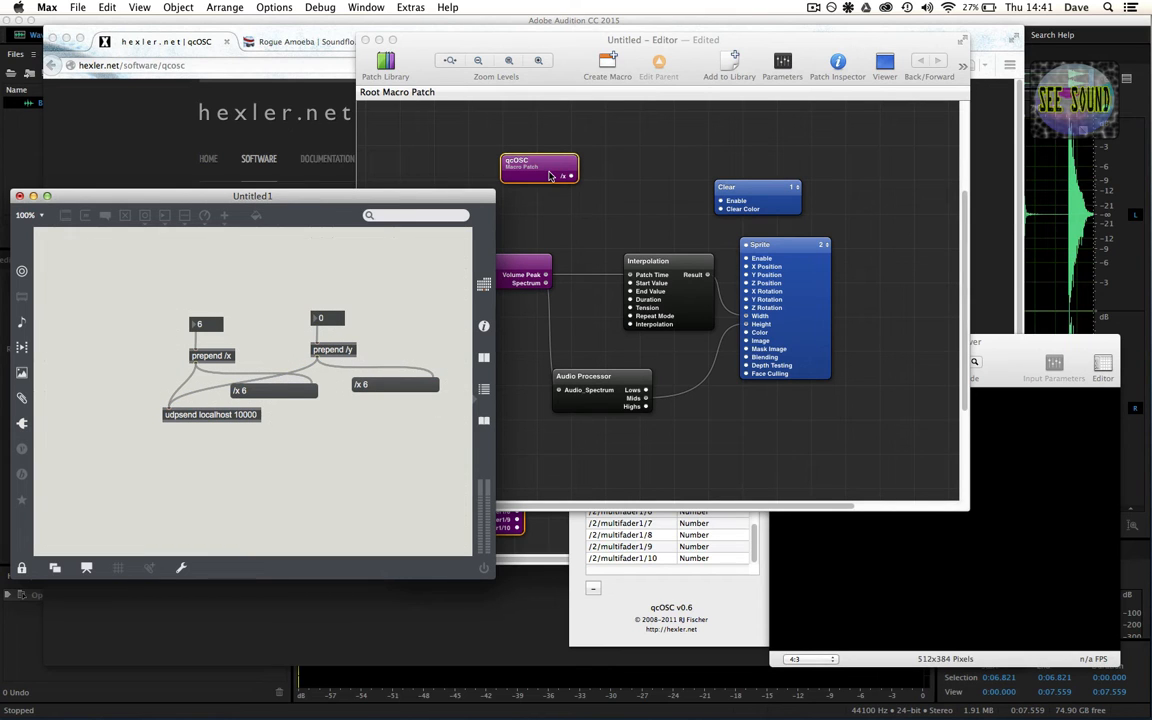
left_click_drag(334, 322, 334, 318)
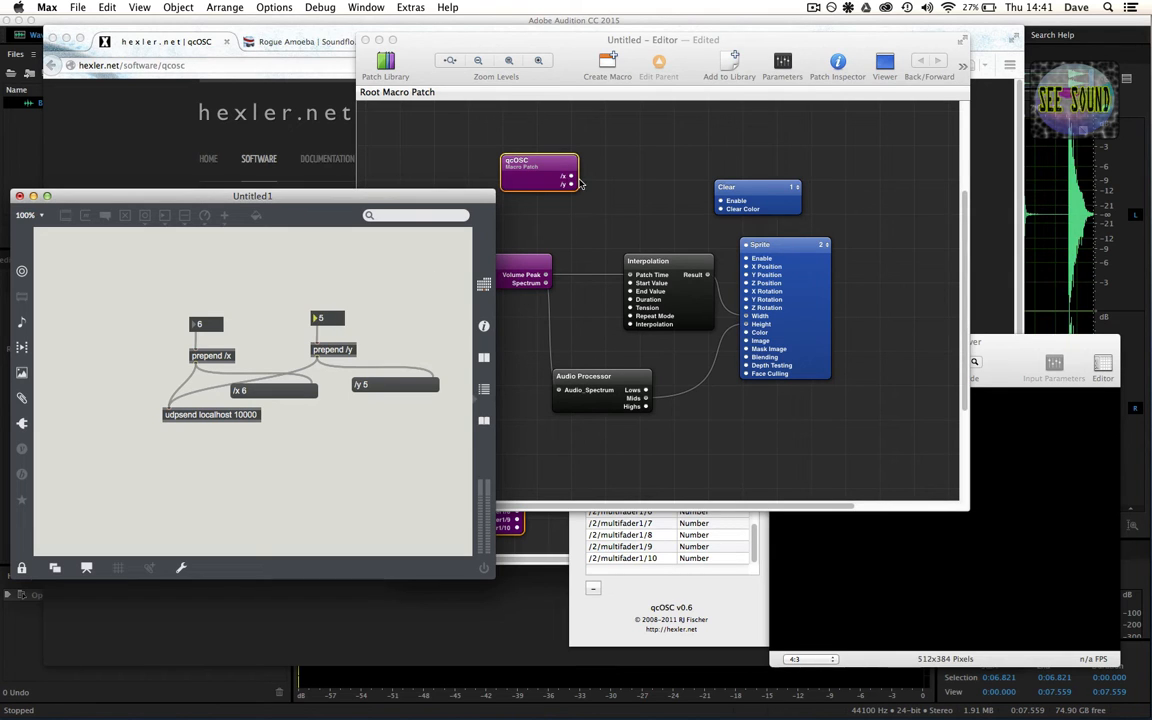
Delete both message boxes and move the prepend /y object with its number box closer to the /x pair
key("super+e")
left_click_drag(458, 381, 337, 399)
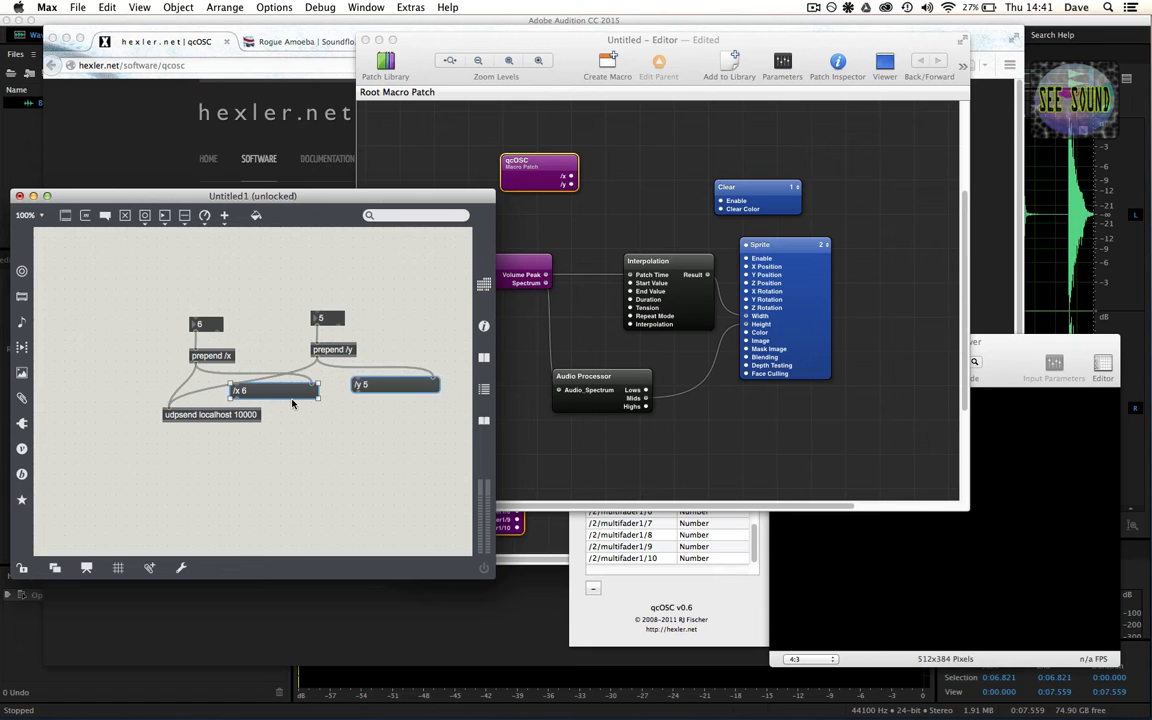
key("Delete")
left_click_drag(382, 287, 255, 376)
Switch to Quartz Composer and connect qcOSC's /x and /y outputs to the Sprite's X Position and Y Position
left_click(923, 353)
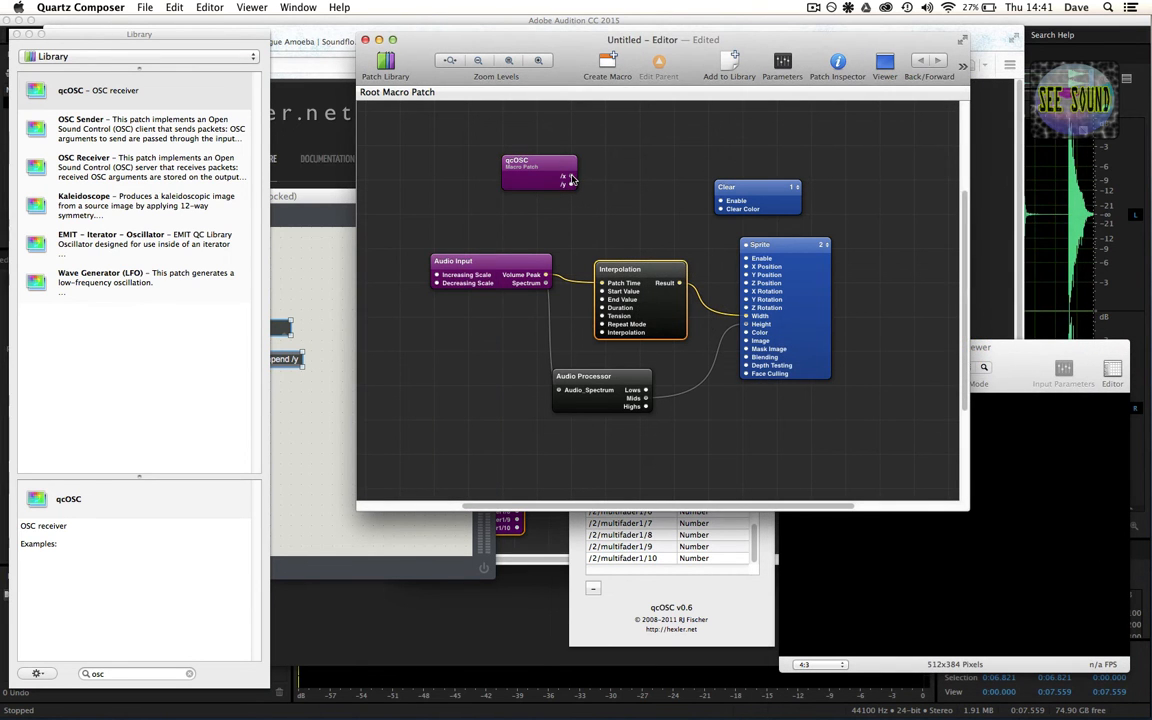
left_click_drag(571, 178, 745, 267)
left_click_drag(571, 185, 745, 274)
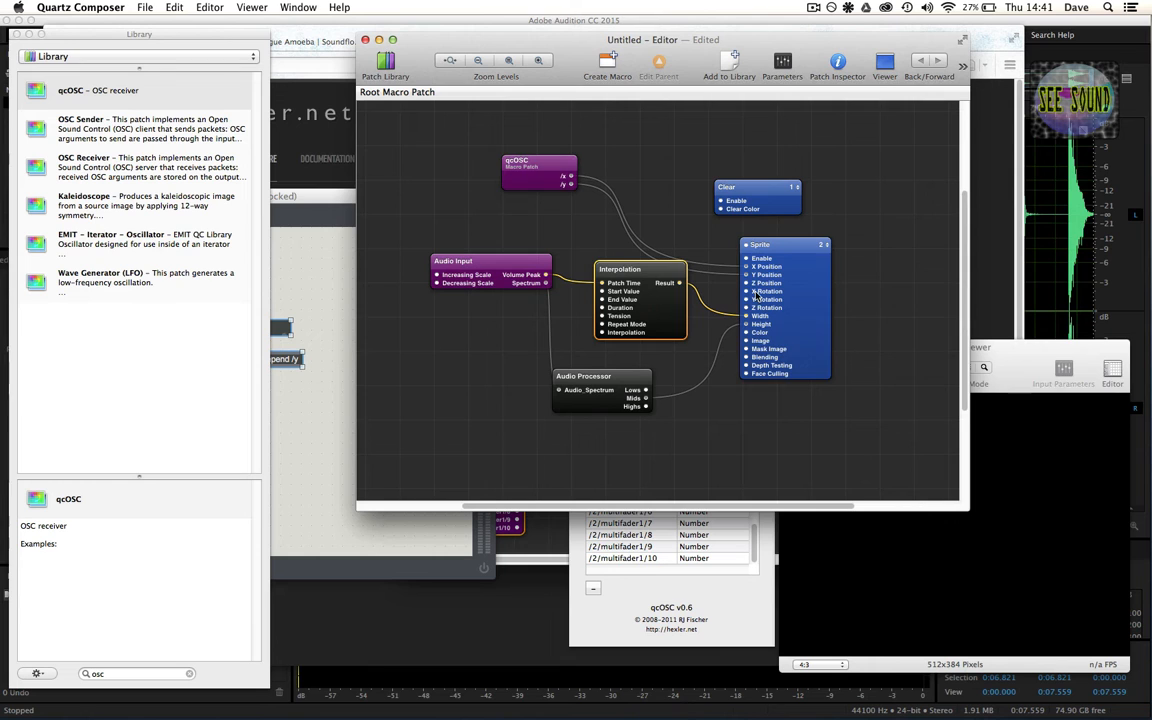
Disconnect the Sprite's Width and Height inputs and set both parameters to 0.5
left_click(757, 293)
left_click(779, 67)
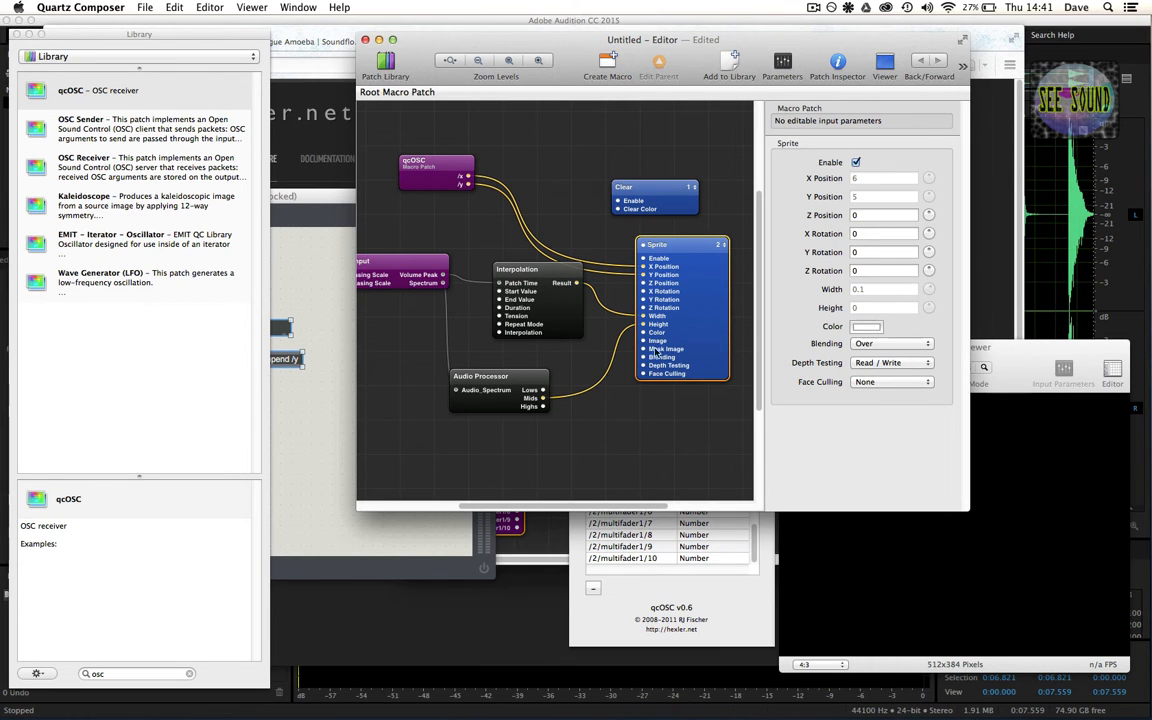
left_click_drag(648, 317, 540, 275)
left_click(824, 289)
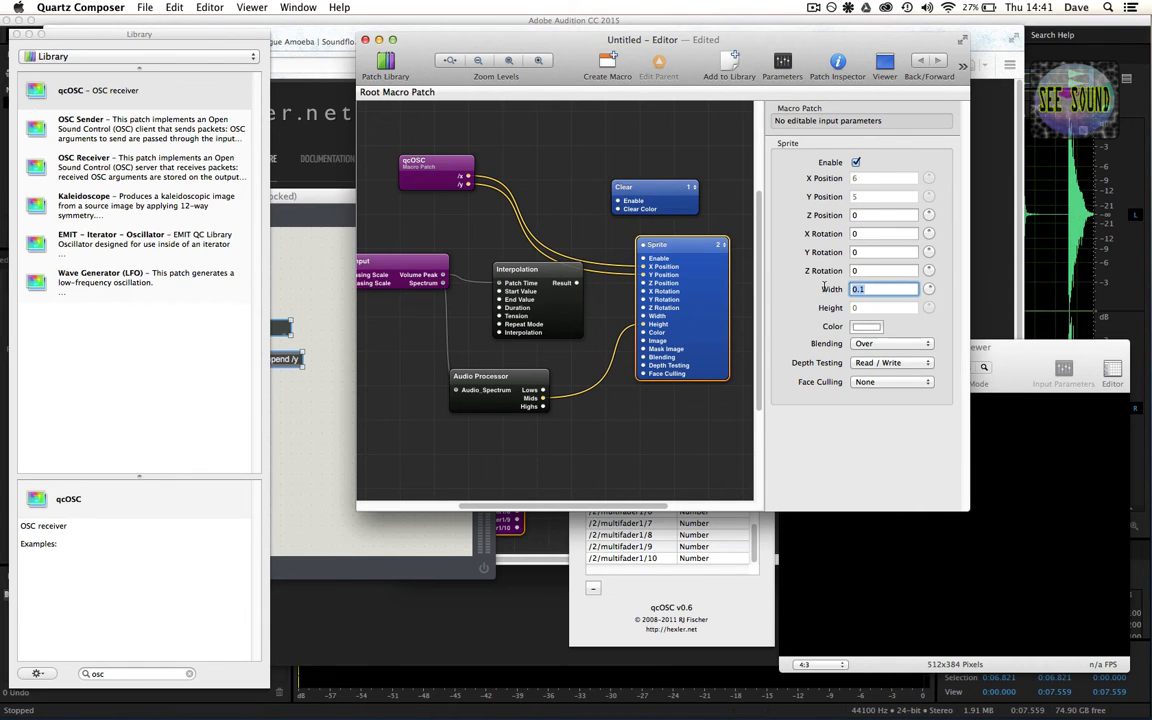
type("0.")
key("Tab")
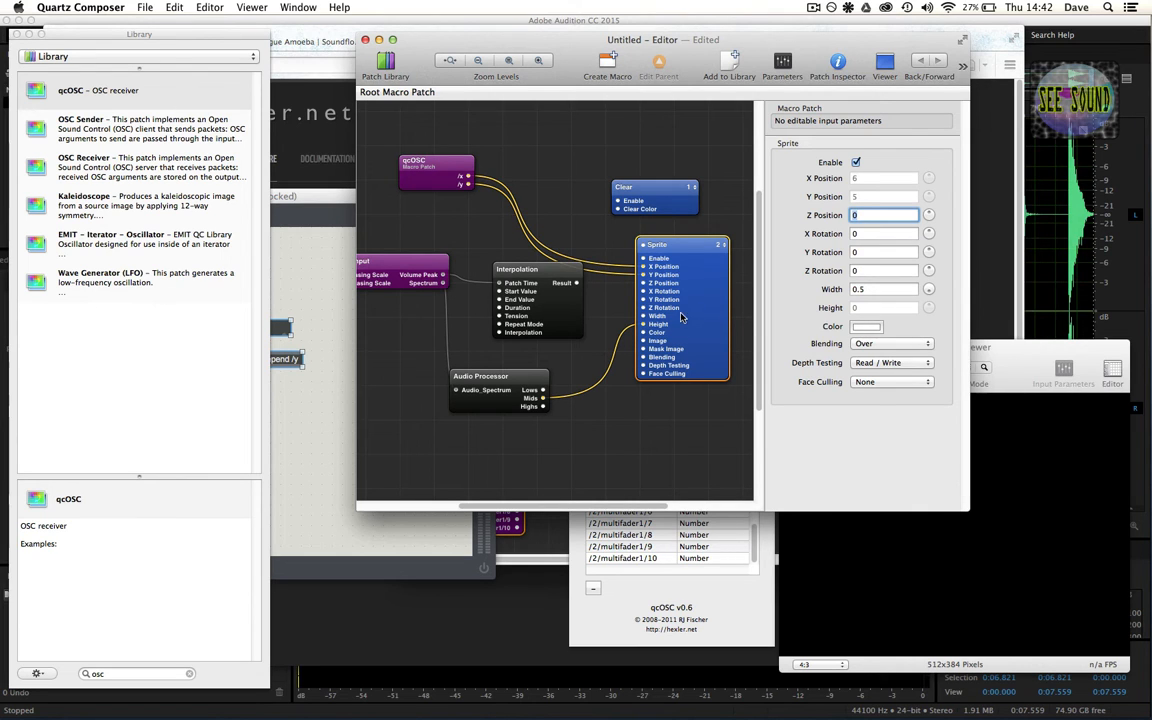
left_click(860, 308)
key("Tab")
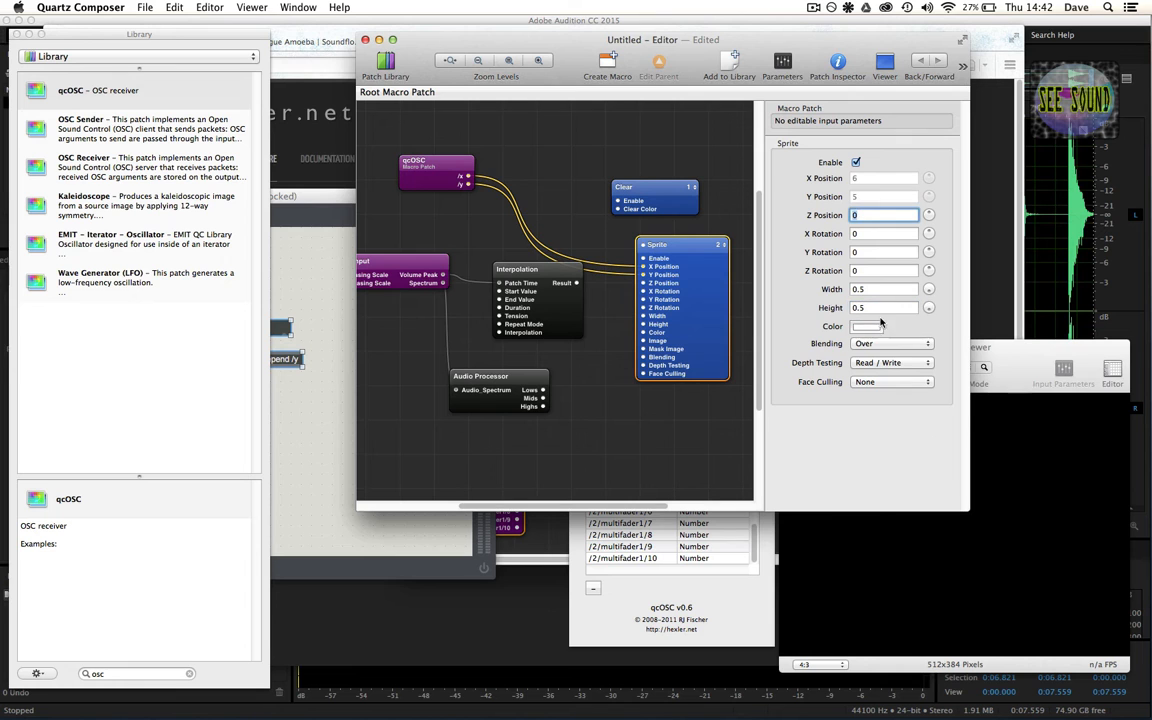
Run the composition in the Viewer and shift the editor window away from it
key("super+r")
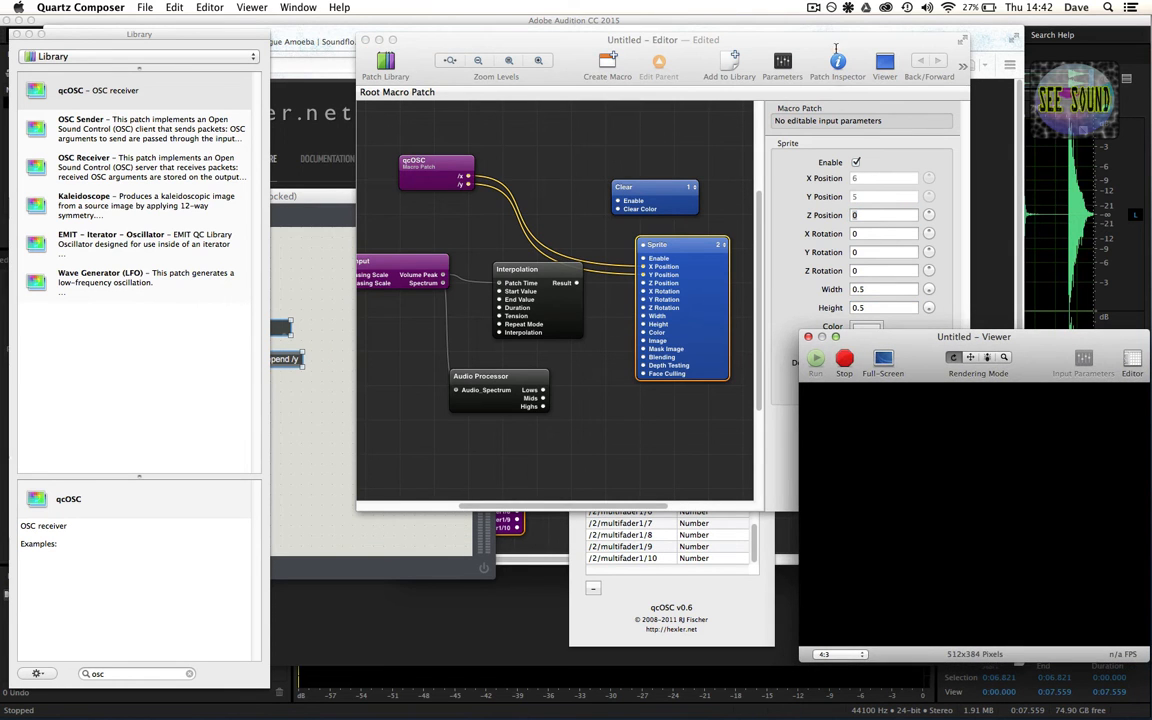
left_click_drag(753, 39, 722, 38)
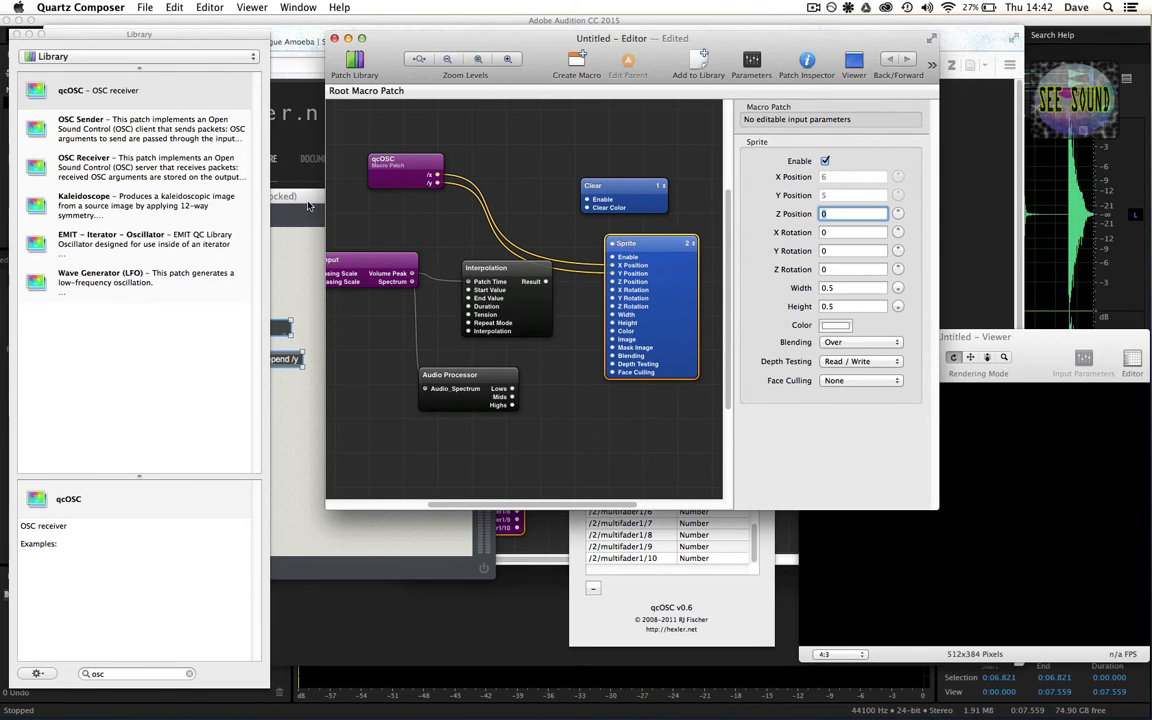
Switch to Max and replace both integer number boxes with float number boxes connected to prepend /x and prepend /y
left_click(304, 267)
left_click(317, 299)
key("super+e")
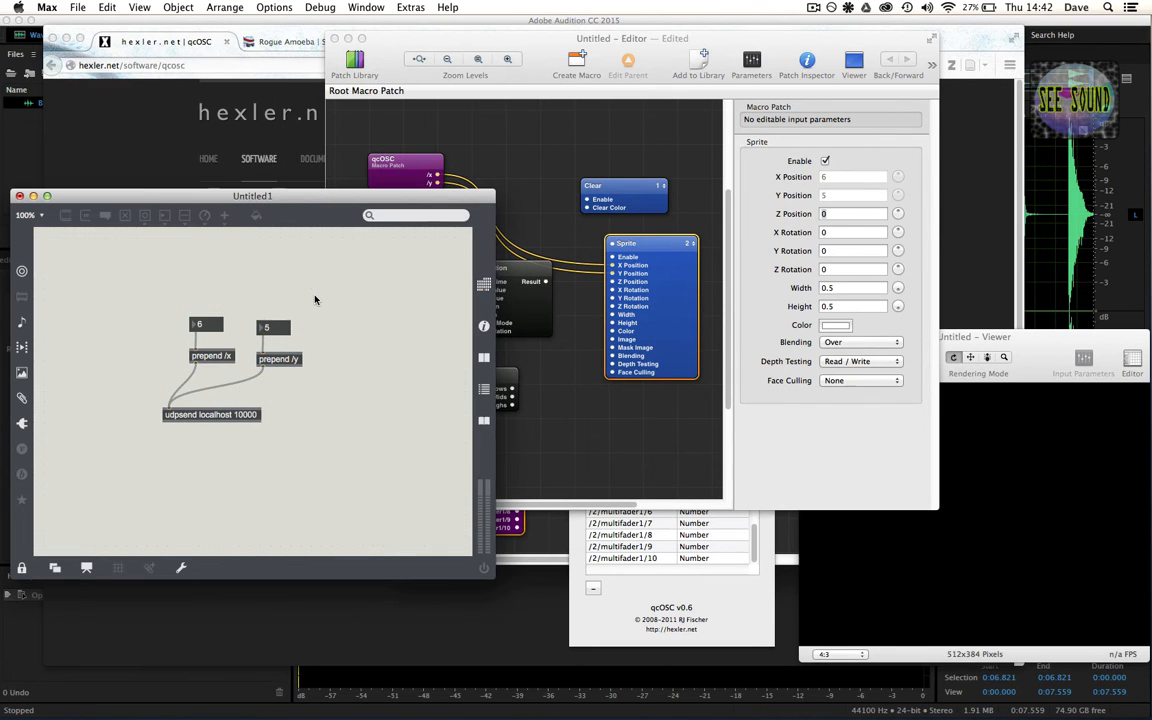
key("super+e")
left_click_drag(360, 292, 197, 330)
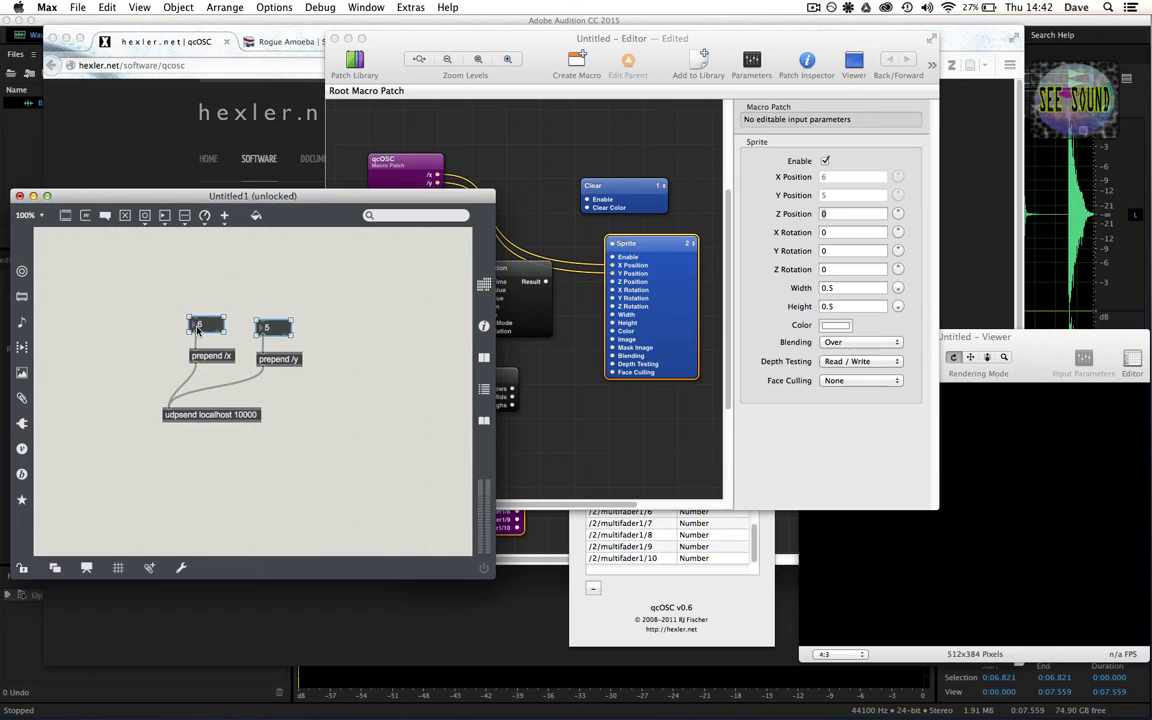
key("BackSpace")
key("f")
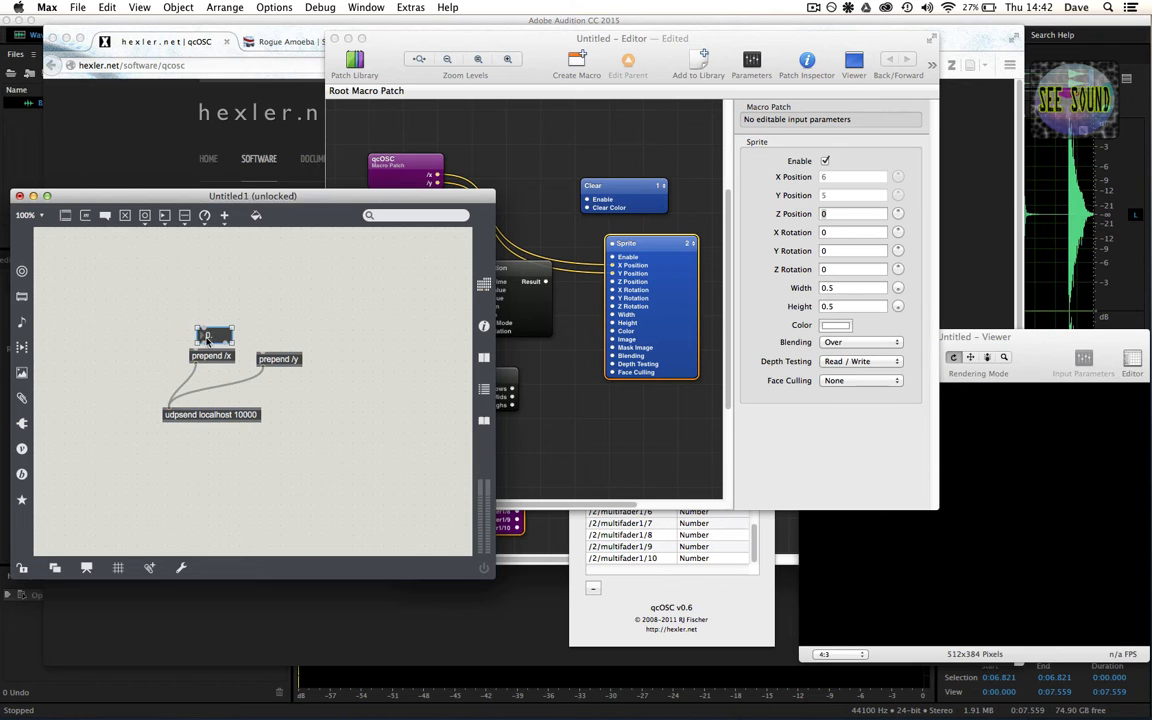
left_click_drag(201, 346, 198, 348)
left_click_drag(293, 342, 210, 332)
Lock the patcher and send 0 from both the /x and /y float number boxes
key("super+e")
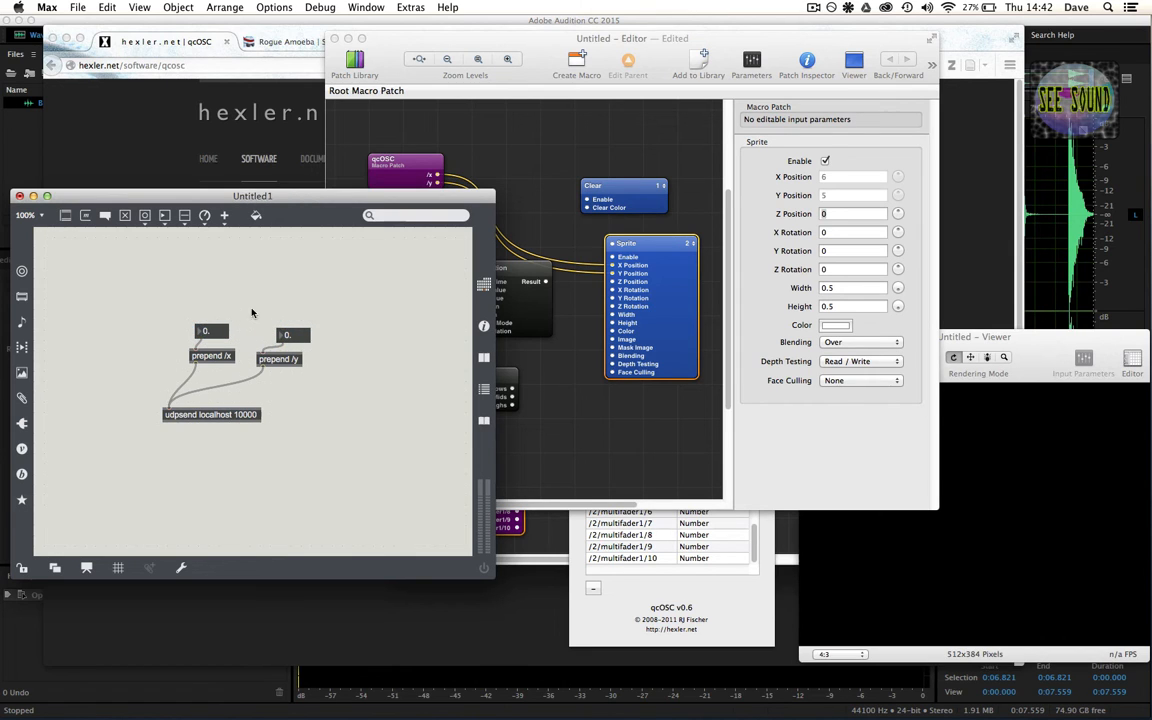
left_click(214, 336)
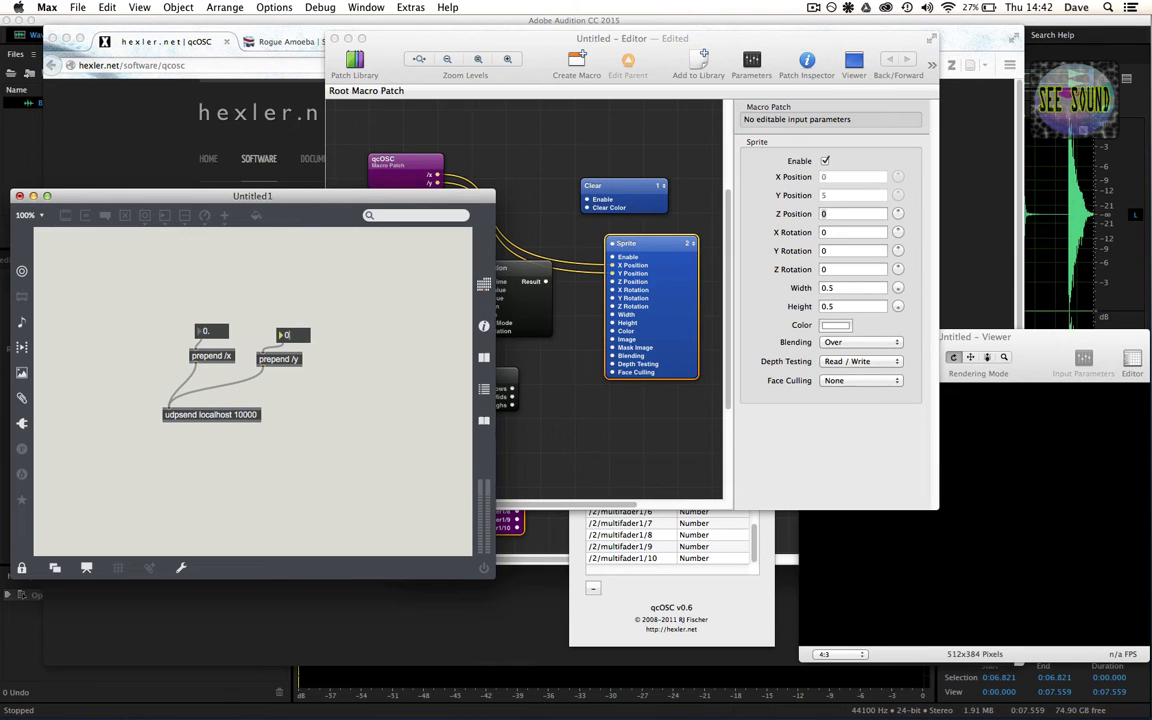
key("Return")
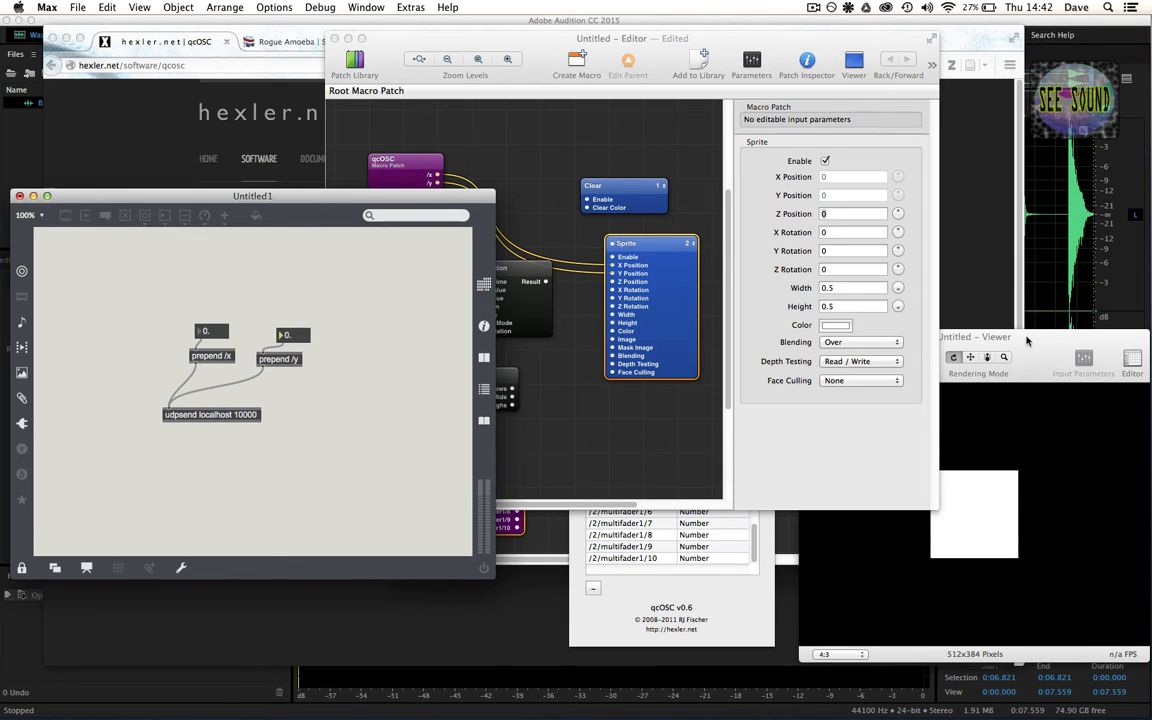
Arrange the Max patcher and the Quartz Composer Viewer side by side so both are fully in view
left_click_drag(1027, 336, 998, 339)
left_click(478, 215)
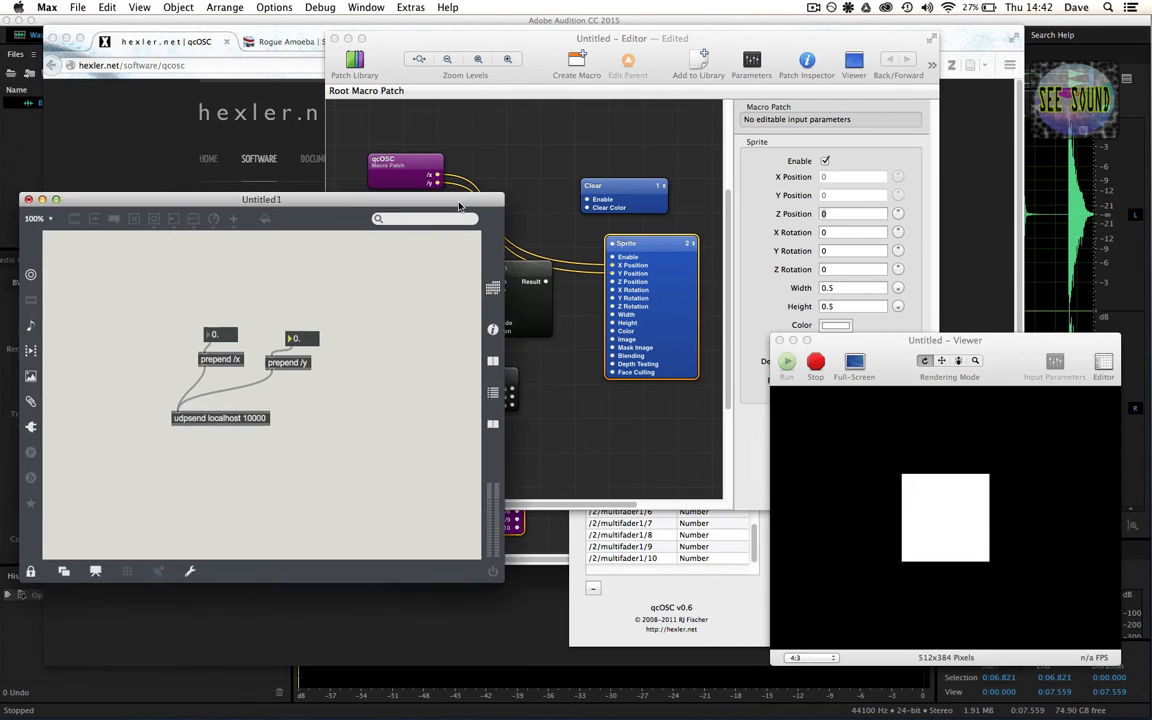
left_click_drag(442, 200, 525, 233)
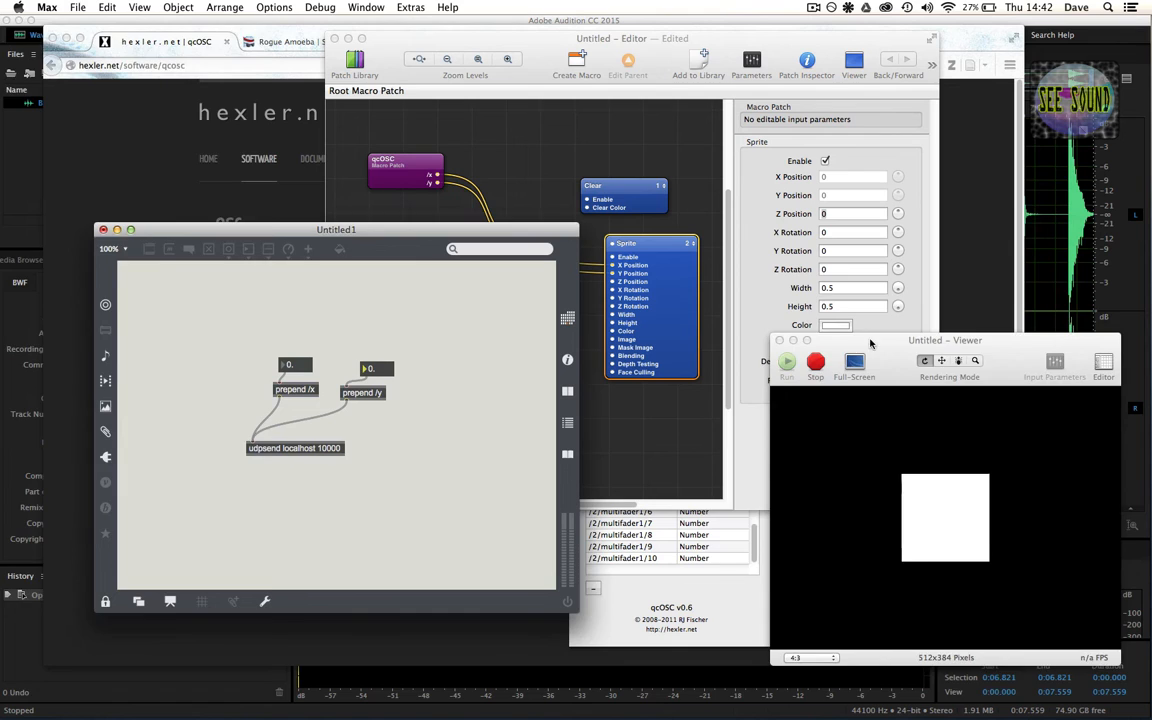
left_click_drag(920, 484, 874, 427)
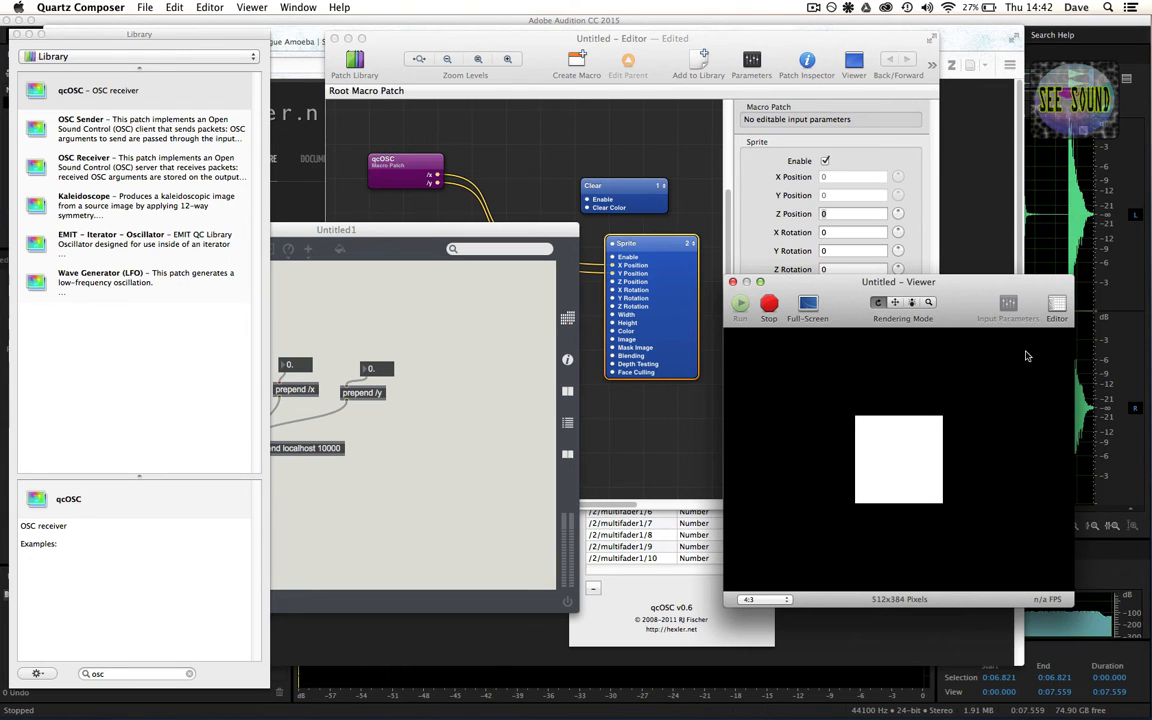
Switch back to Max and send 1 from the /x number box and 1 from the /y number box
left_click(296, 365)
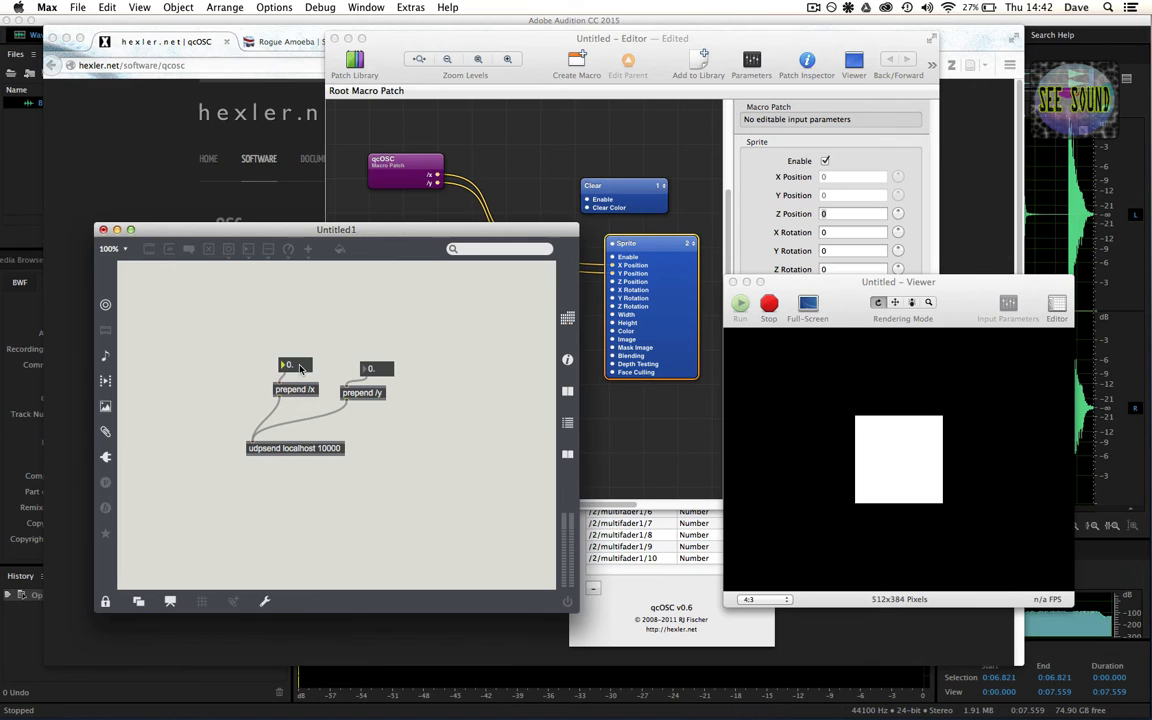
type("1")
key("Return")
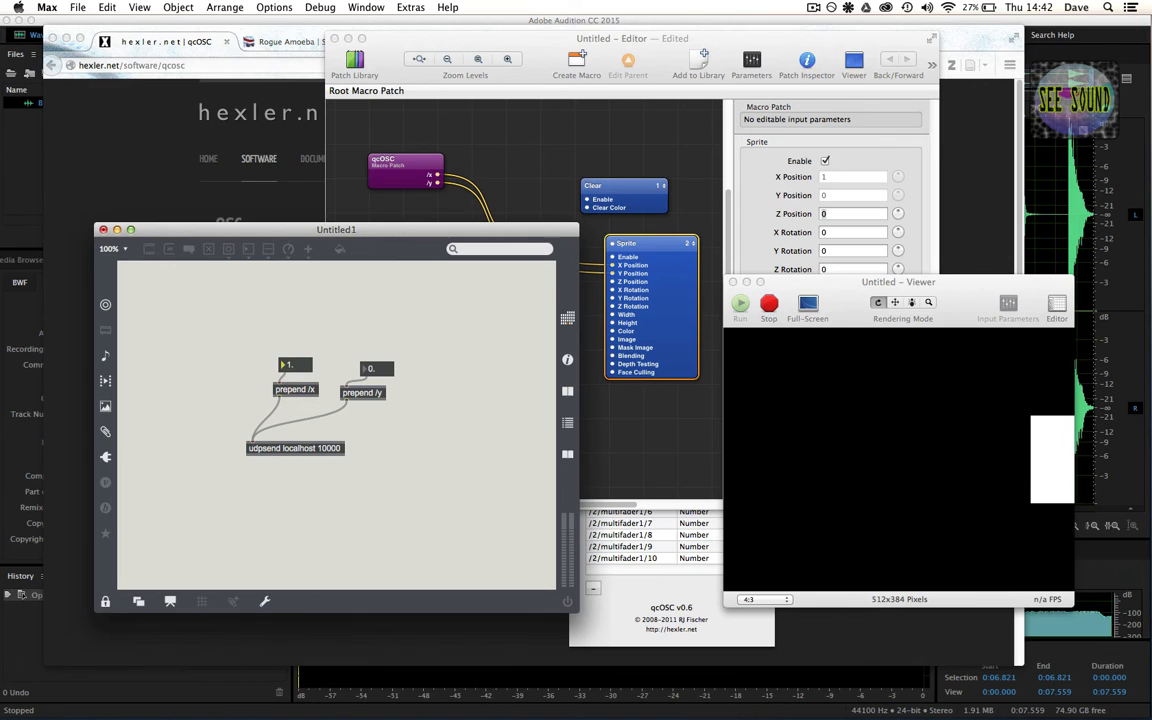
left_click(372, 369)
type("1")
key("Return")
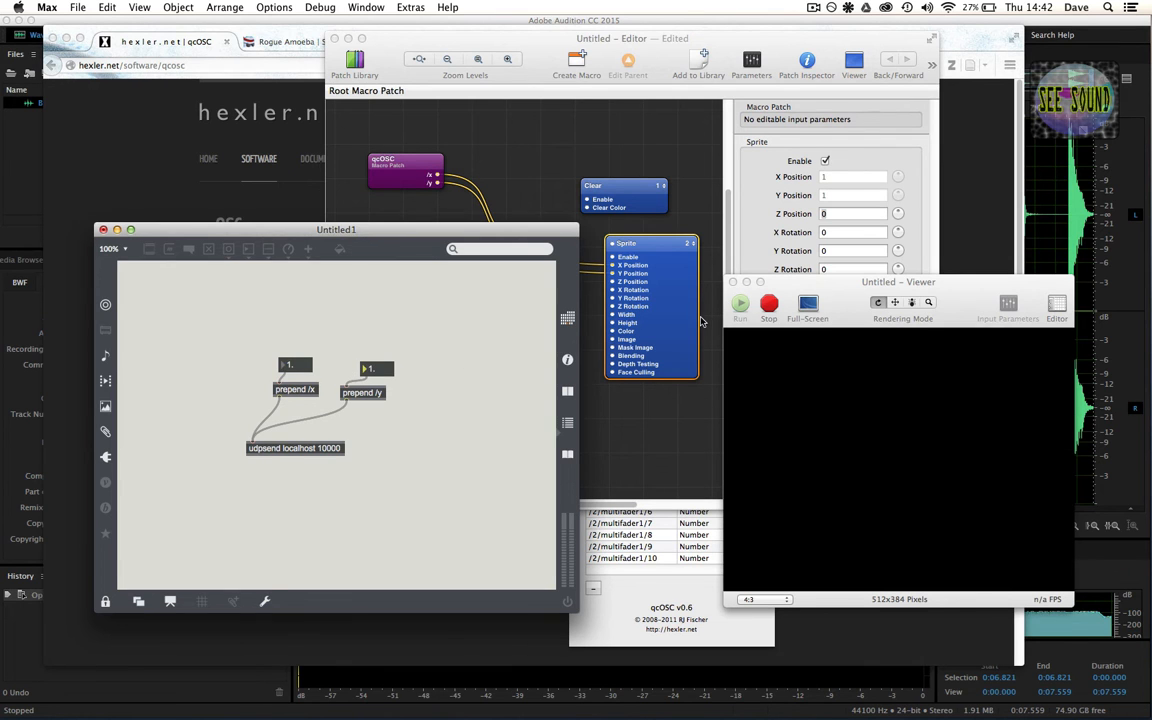
Nudge the Viewer window, and gradually lower the Max number boxes to about 0.924 for /x and 0.68 for /y
left_click_drag(840, 284, 831, 282)
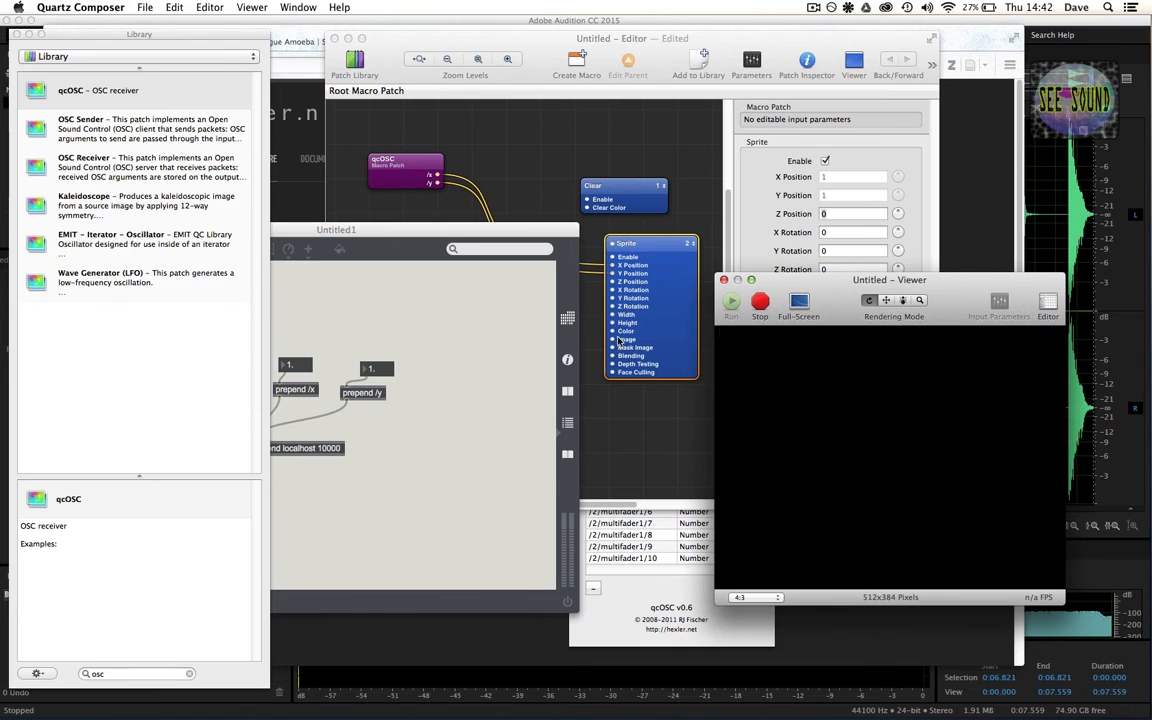
left_click_drag(388, 370, 388, 386)
left_click_drag(304, 371, 304, 391)
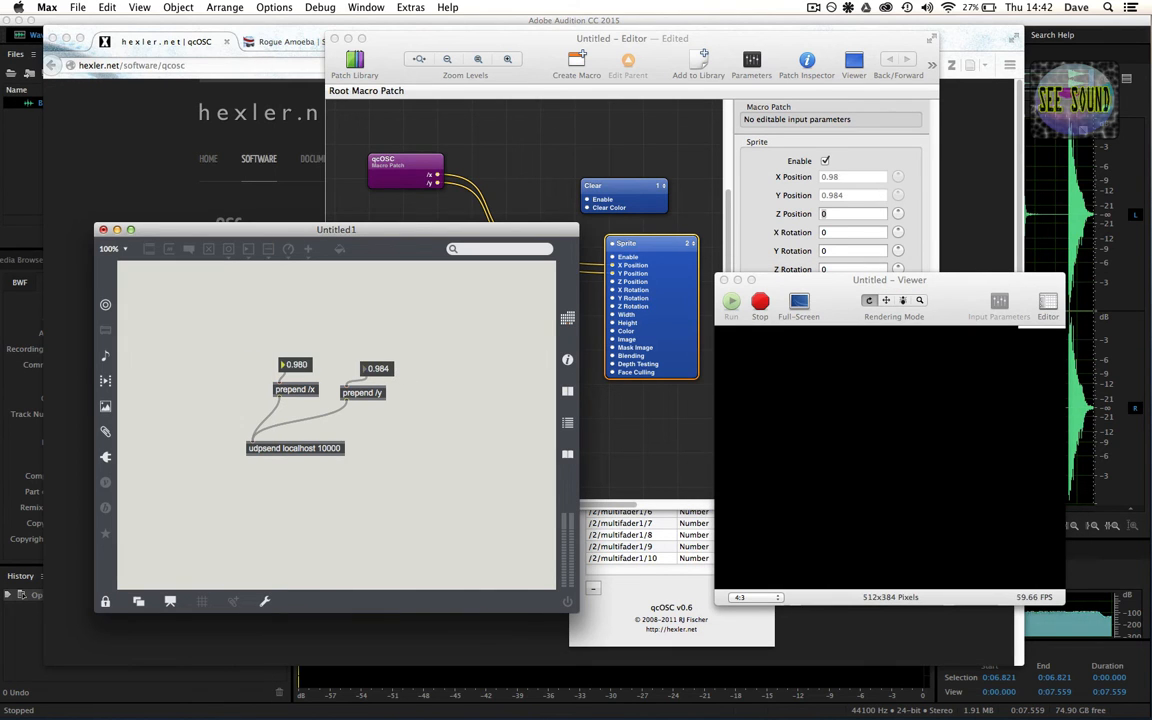
left_click_drag(375, 369, 375, 400)
left_click_drag(303, 366, 303, 380)
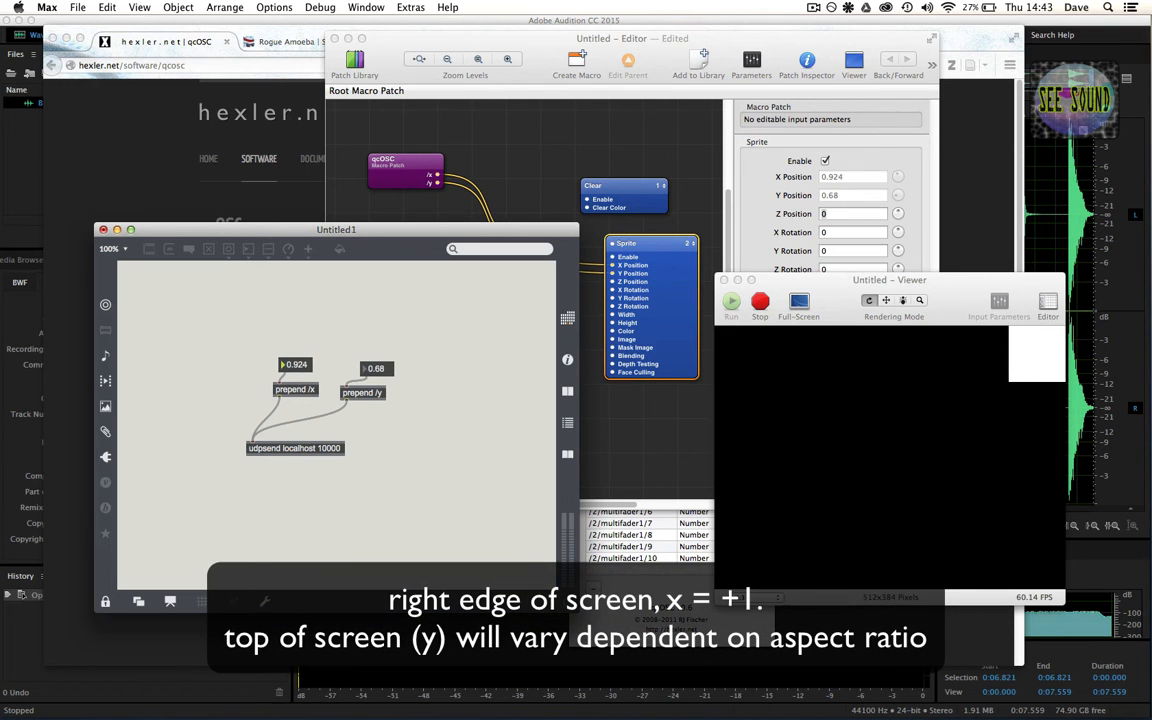
Lower the /y number box to 0.6 and /x to 0.79, and finish by sending 0 from both
left_click_drag(371, 369, 371, 375)
left_click_drag(297, 366, 291, 376)
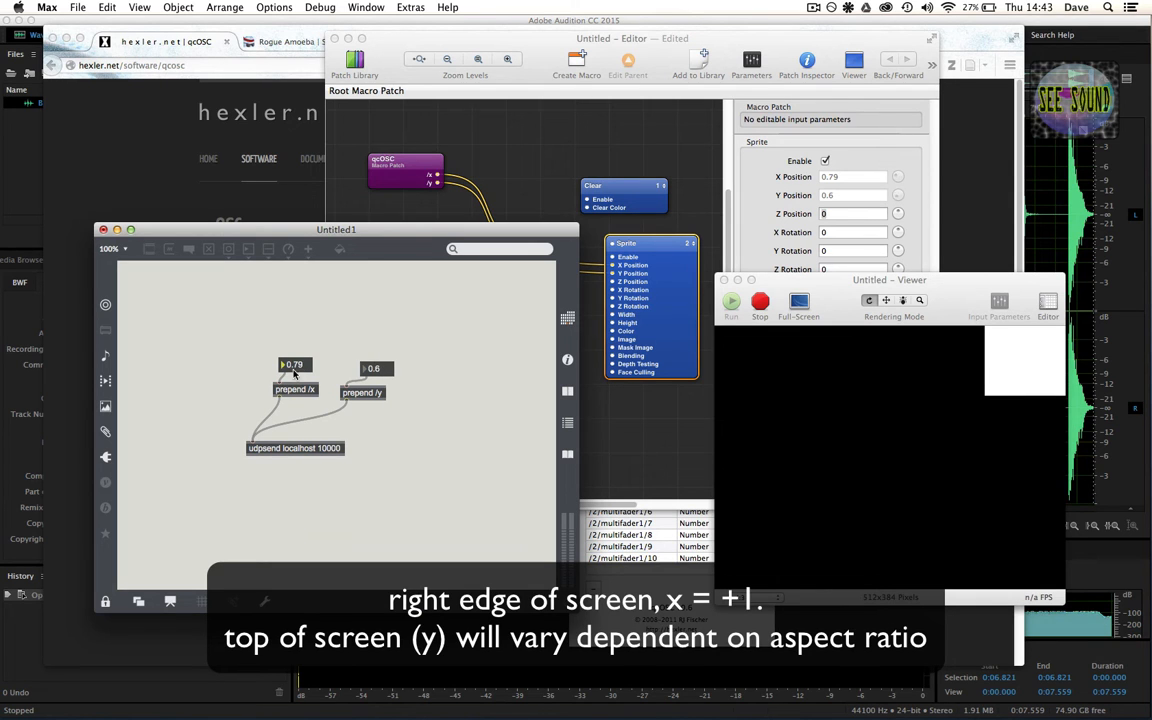
left_click(370, 369)
type("0")
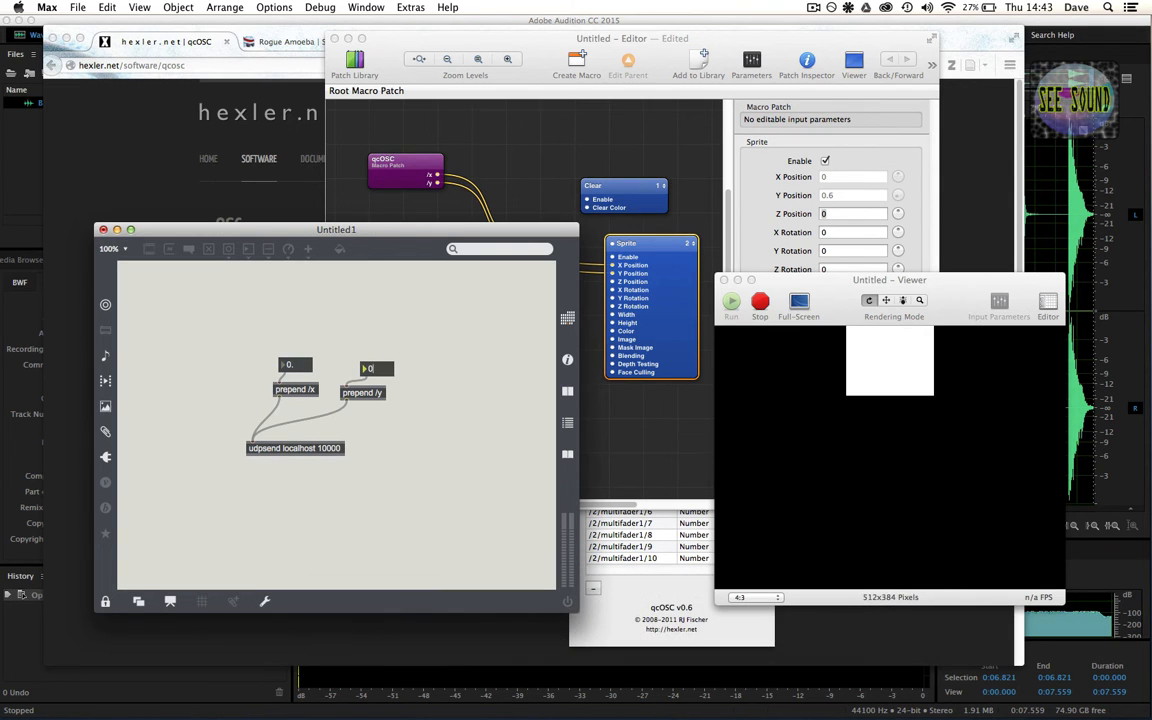
key("Return")
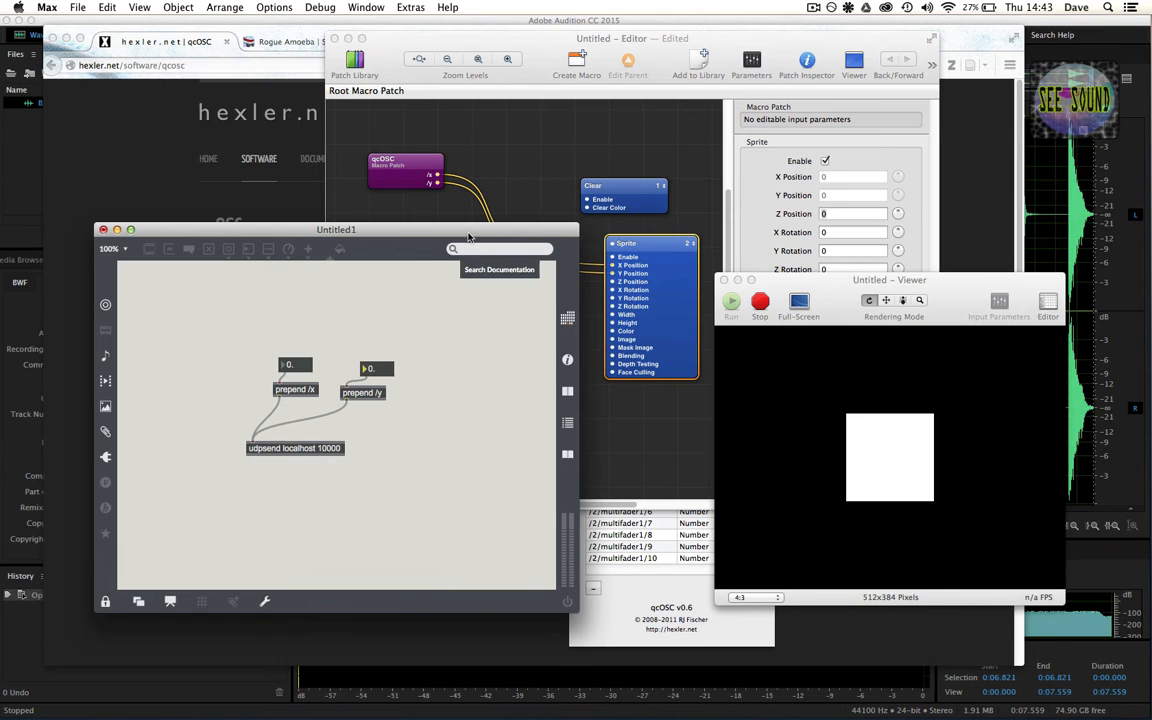
Unlock the Max patcher and add a pictslider object above the number boxes, near the patcher's upper-left corner
left_click_drag(468, 236, 502, 252)
key("super+e")
type("n")
type("pictslider")
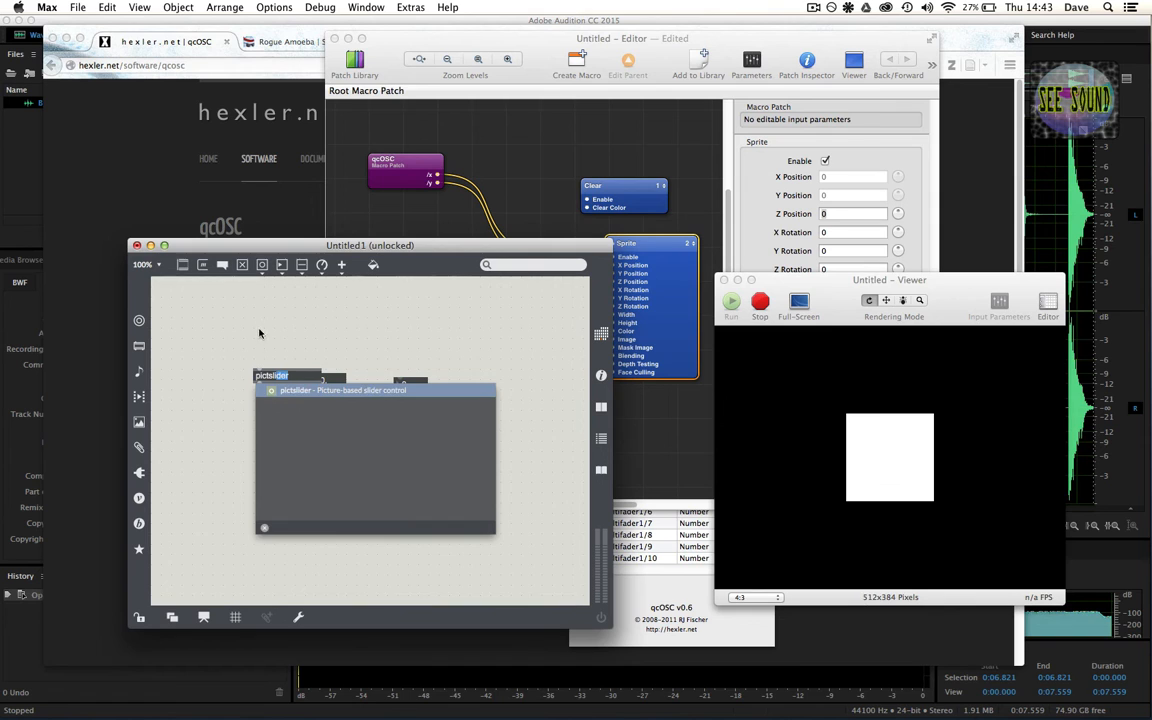
key("Return")
left_click_drag(255, 366, 214, 298)
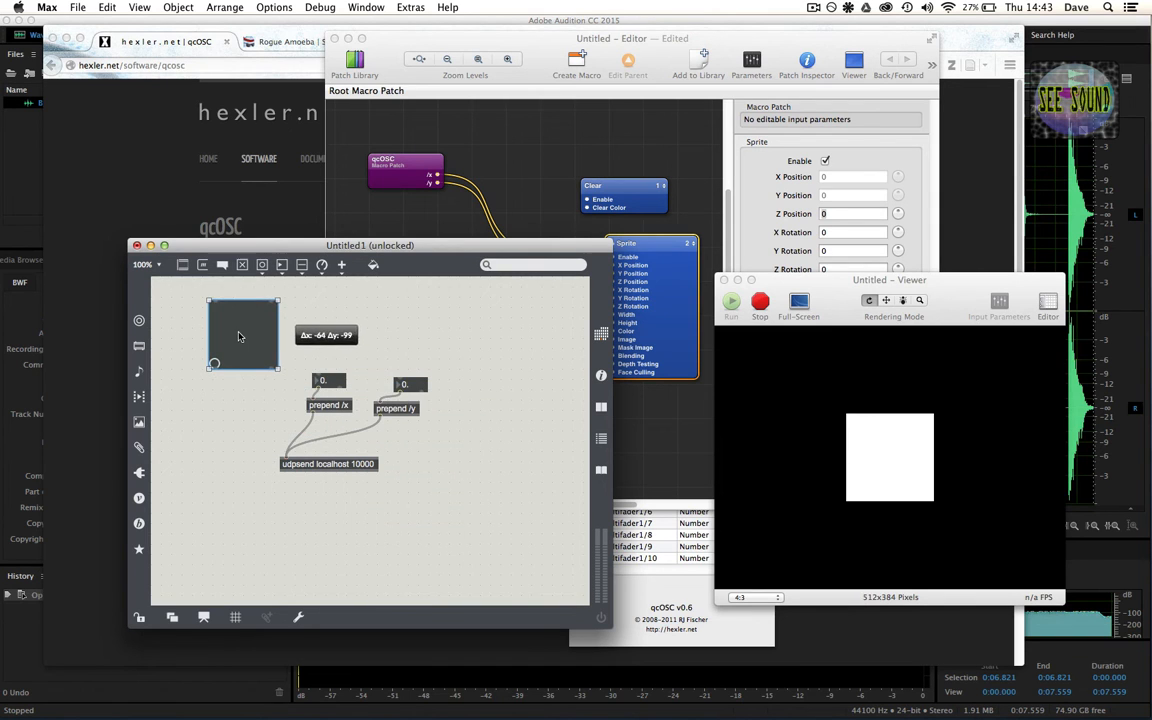
Move the number boxes, prepend objects and udpsend lower in the patcher, and shift the pictslider slightly down
left_click_drag(401, 316, 271, 543)
left_click(254, 406)
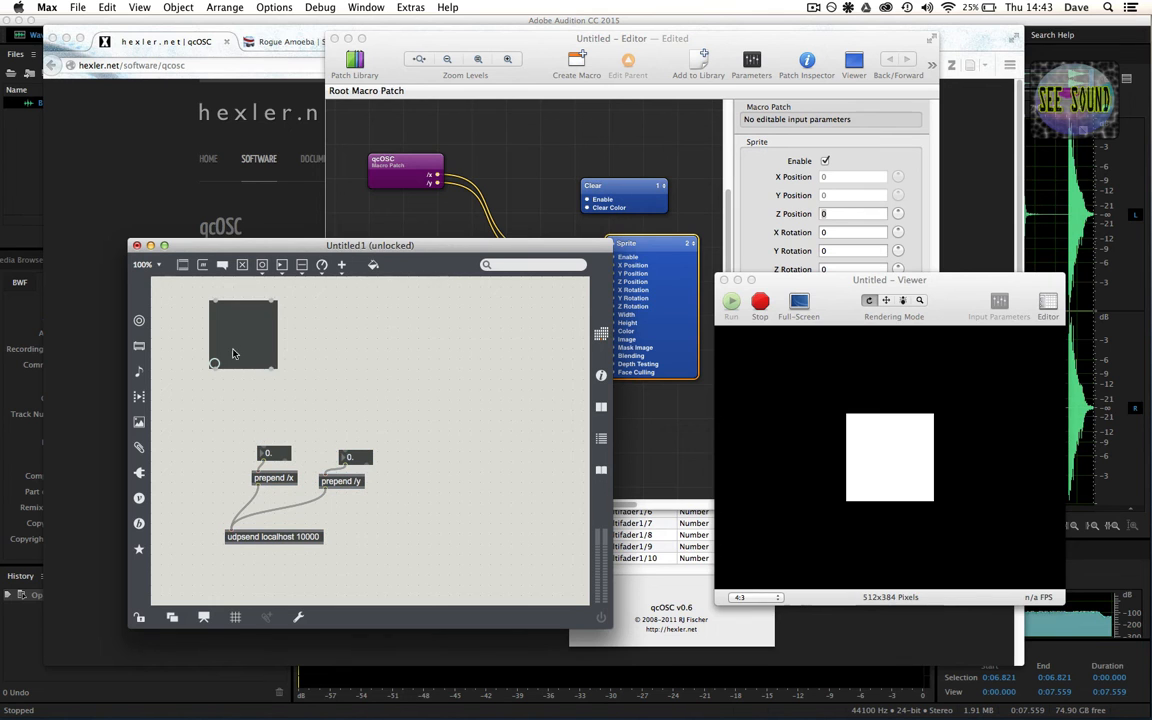
left_click_drag(248, 338, 251, 354)
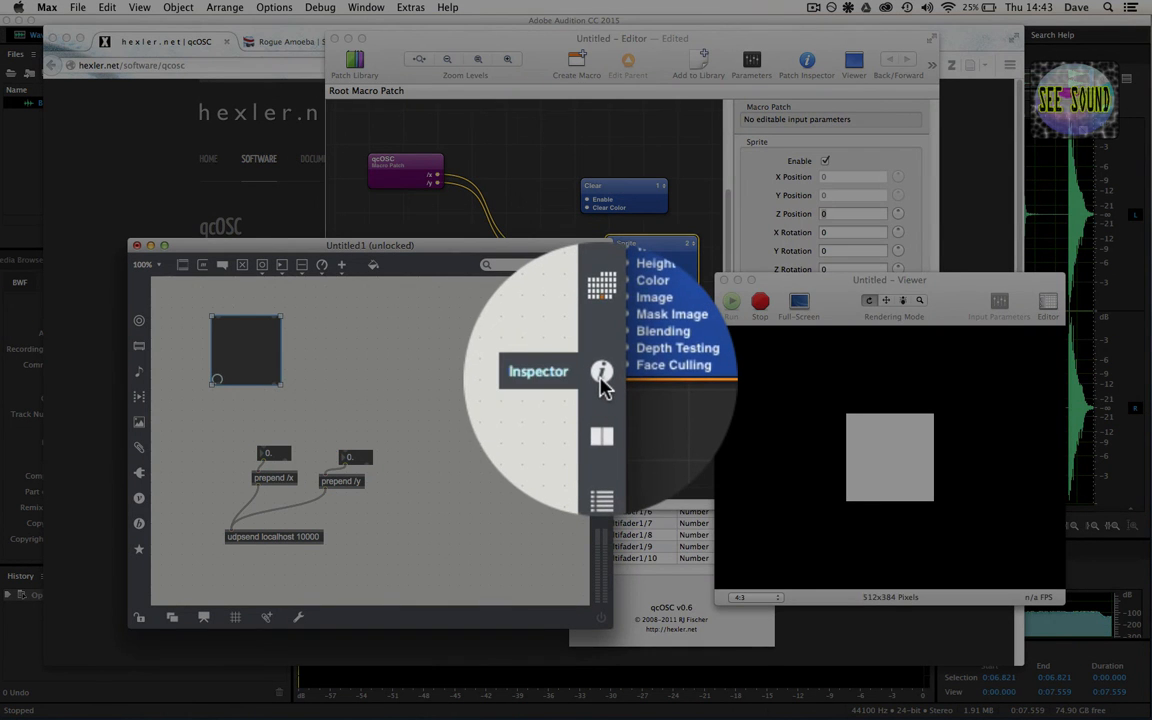
In the pictslider's inspector, set the right and top values to 100 and the bottom and left values to -100
left_click(601, 376)
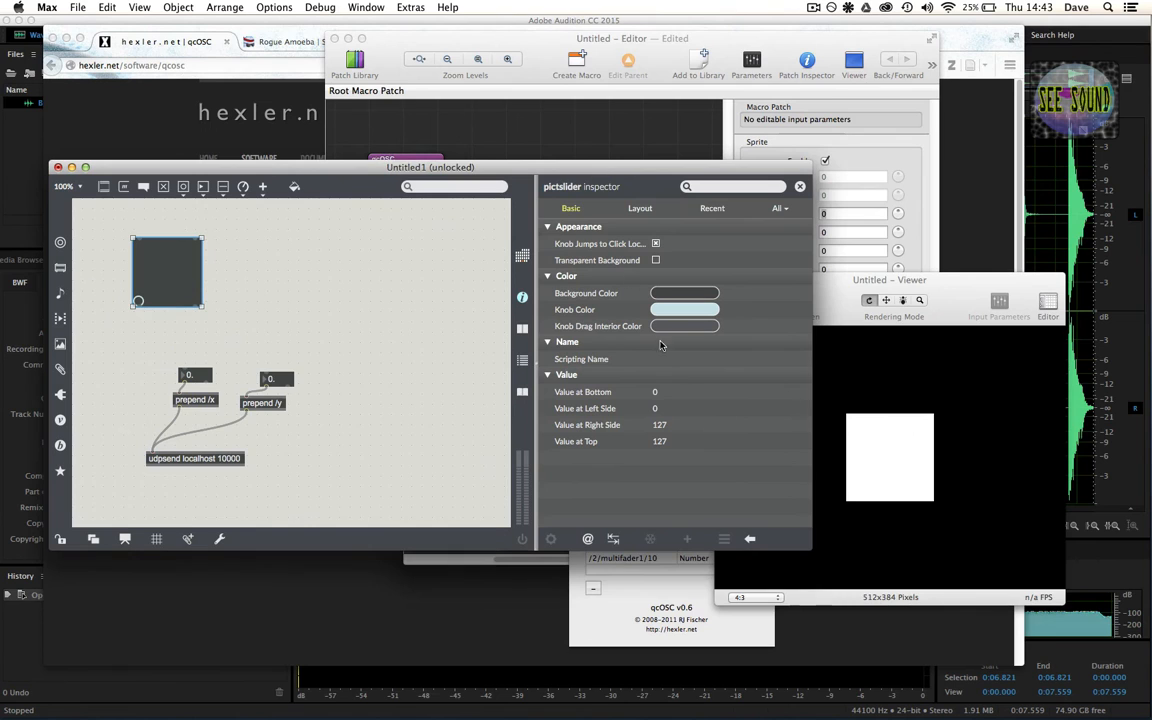
left_click(661, 425)
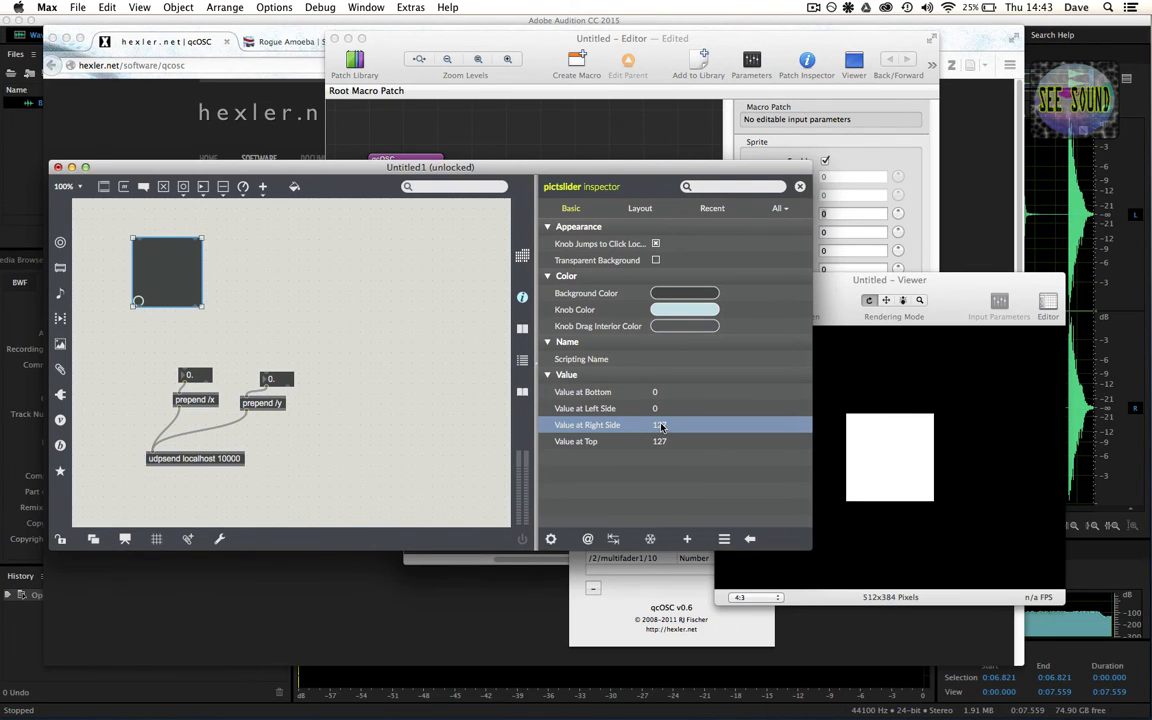
left_click(660, 425)
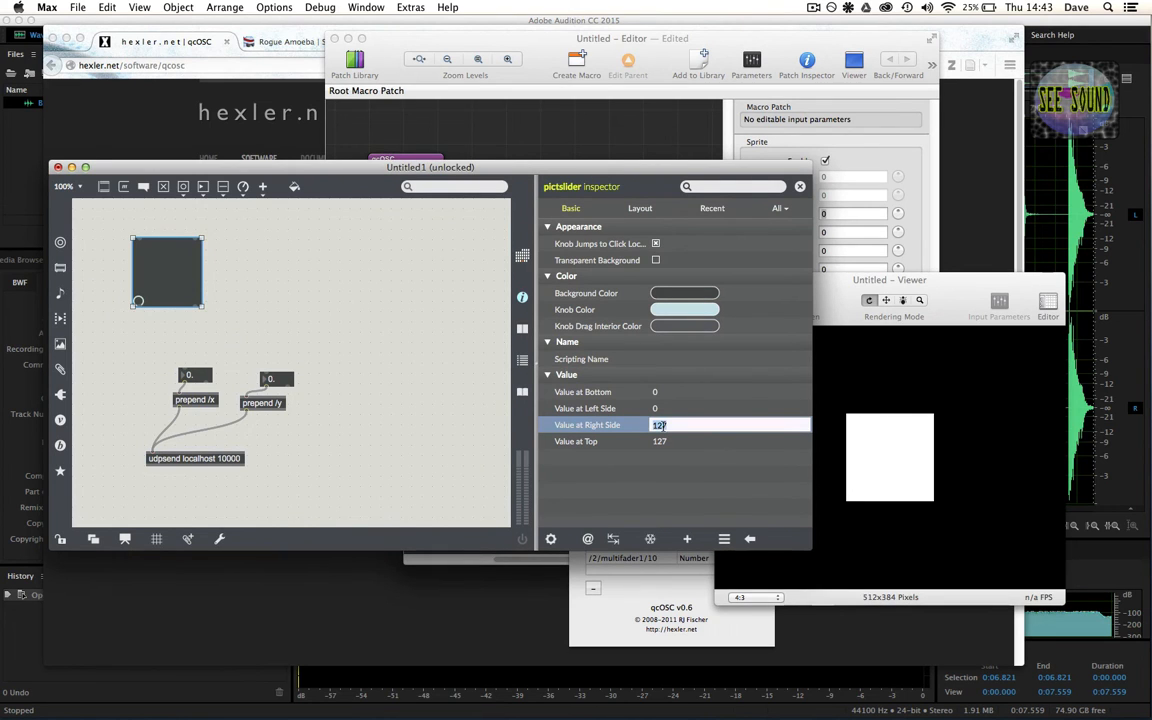
type("100")
left_click(660, 392)
left_click(662, 392)
type("-100")
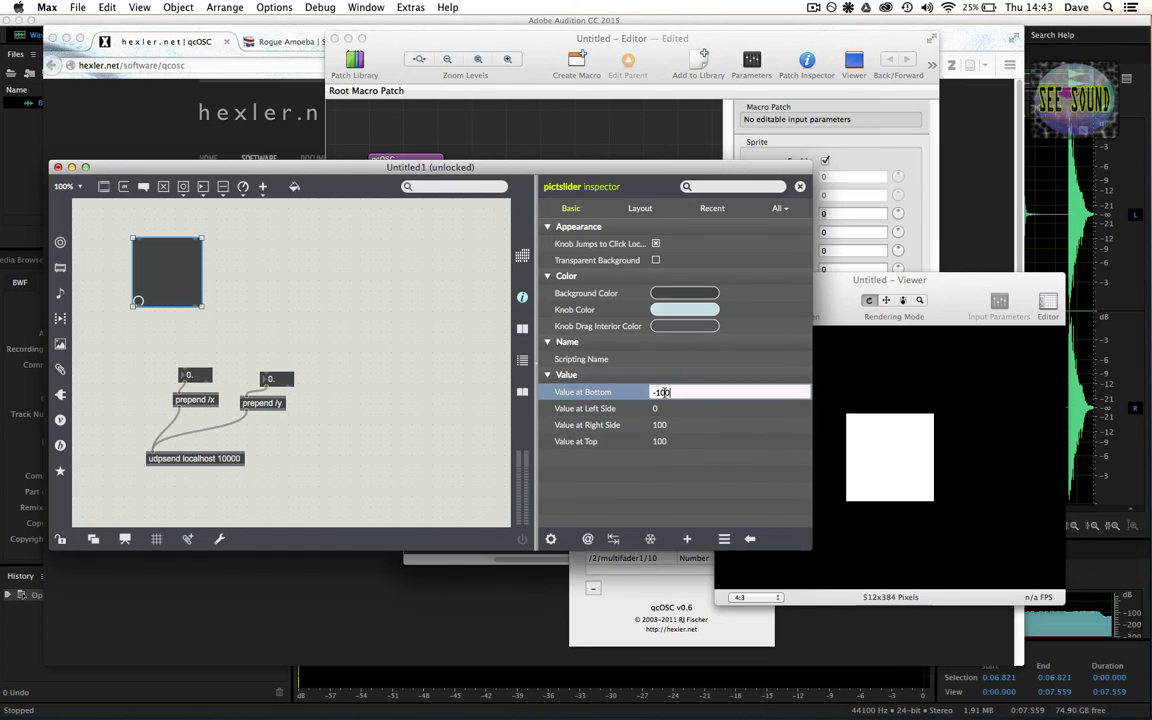
left_click(665, 406)
left_click(665, 406)
type("-100")
left_click(663, 499)
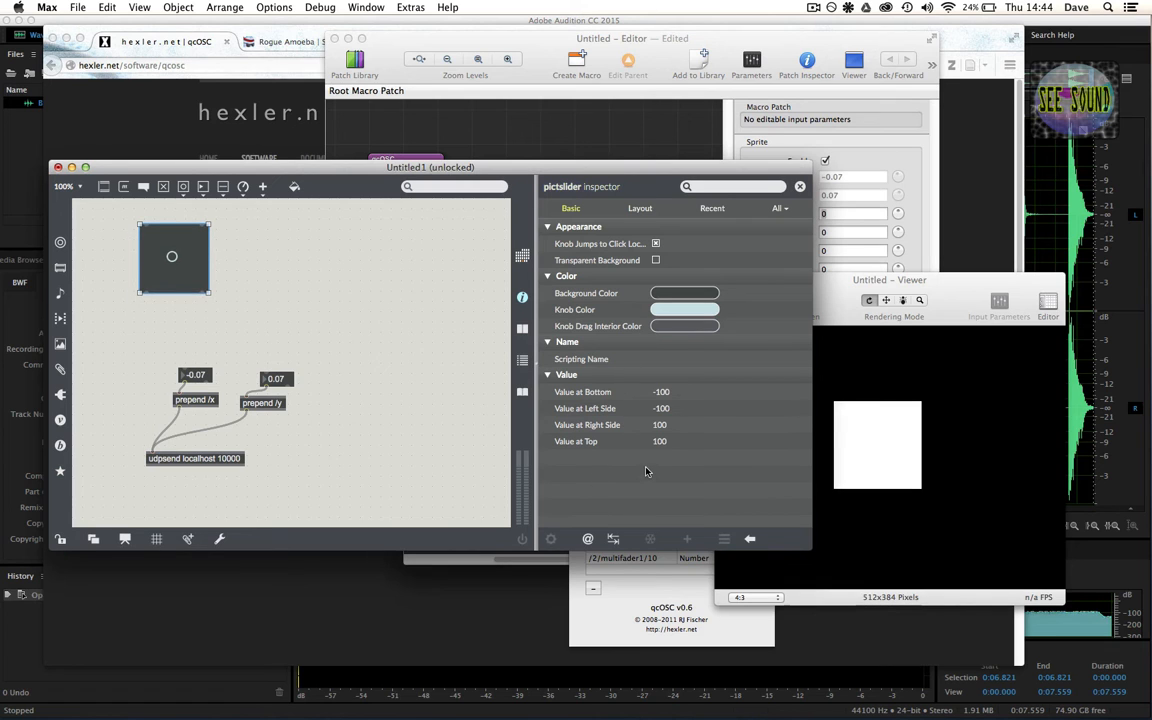
Create a "/ 100." object between the pictslider and the /x number box
left_click(300, 300)
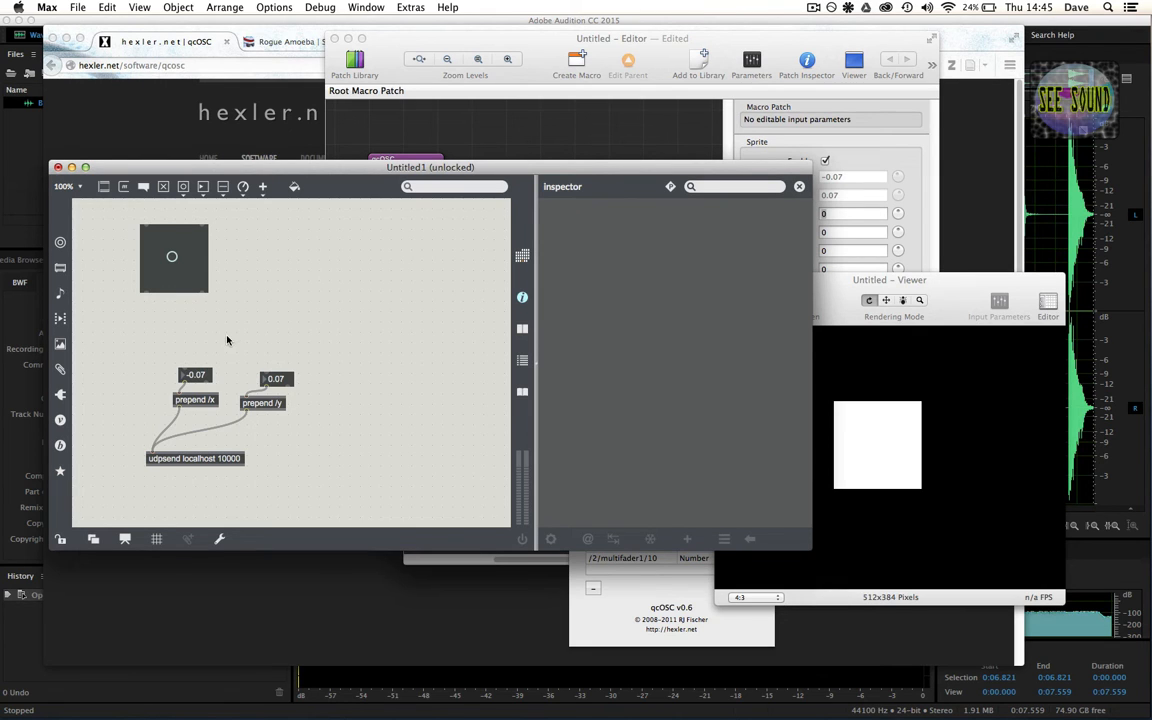
left_click_drag(274, 366, 193, 385)
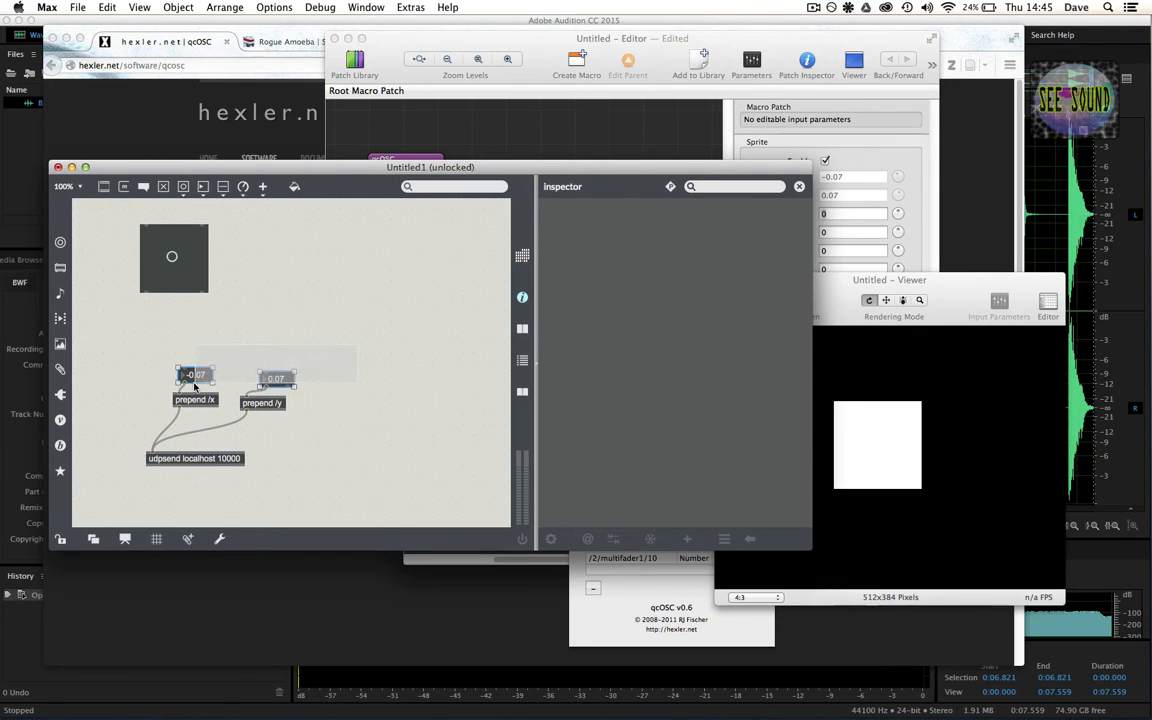
left_click(247, 337)
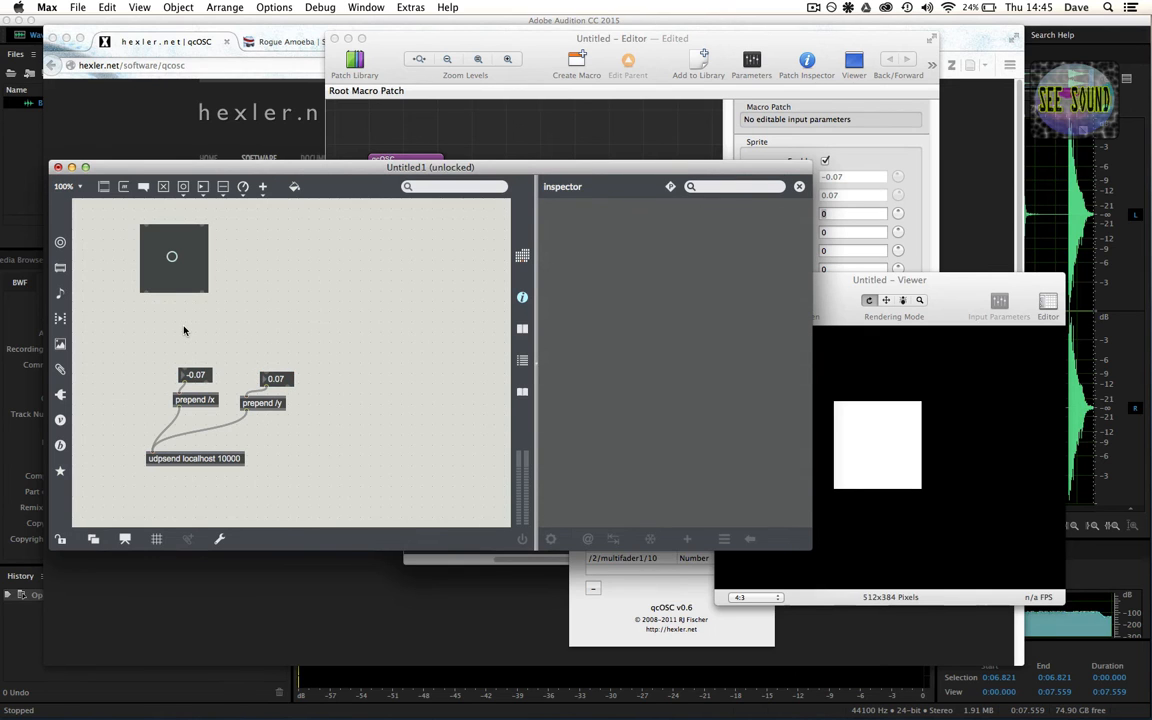
type("n/ 100.")
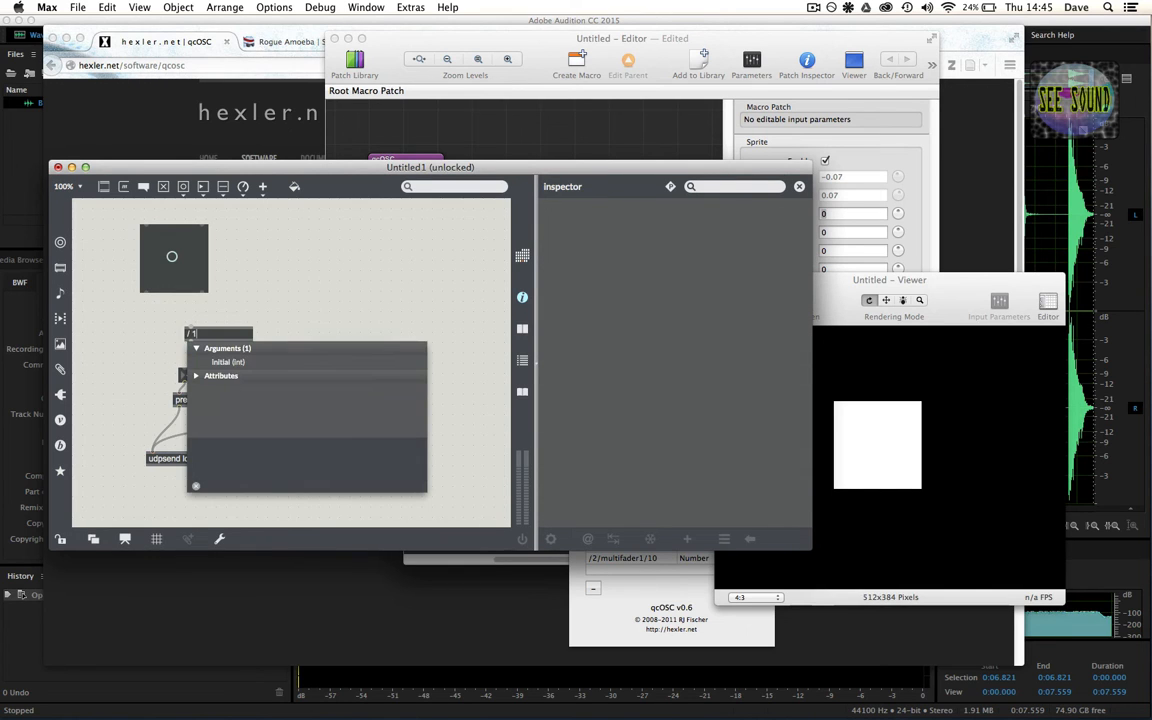
Duplicate the / 100. object, wire the pictslider's two outlets through the pair to the /x and /y number boxes, and try the slider with the patcher locked
left_click(149, 314)
mouse_move(146, 293)
left_mouse_down()
mouse_move(190, 329)
mouse_move(160, 333)
mouse_move(188, 372)
mouse_move(268, 322)
mouse_move(202, 316)
mouse_move(265, 373)
left_mouse_up()
left_click(168, 328)
key("super+d")
key("super+e")
mouse_move(171, 256)
left_mouse_down()
mouse_move(172, 244)
mouse_move(181, 266)
mouse_move(171, 254)
left_mouse_up()
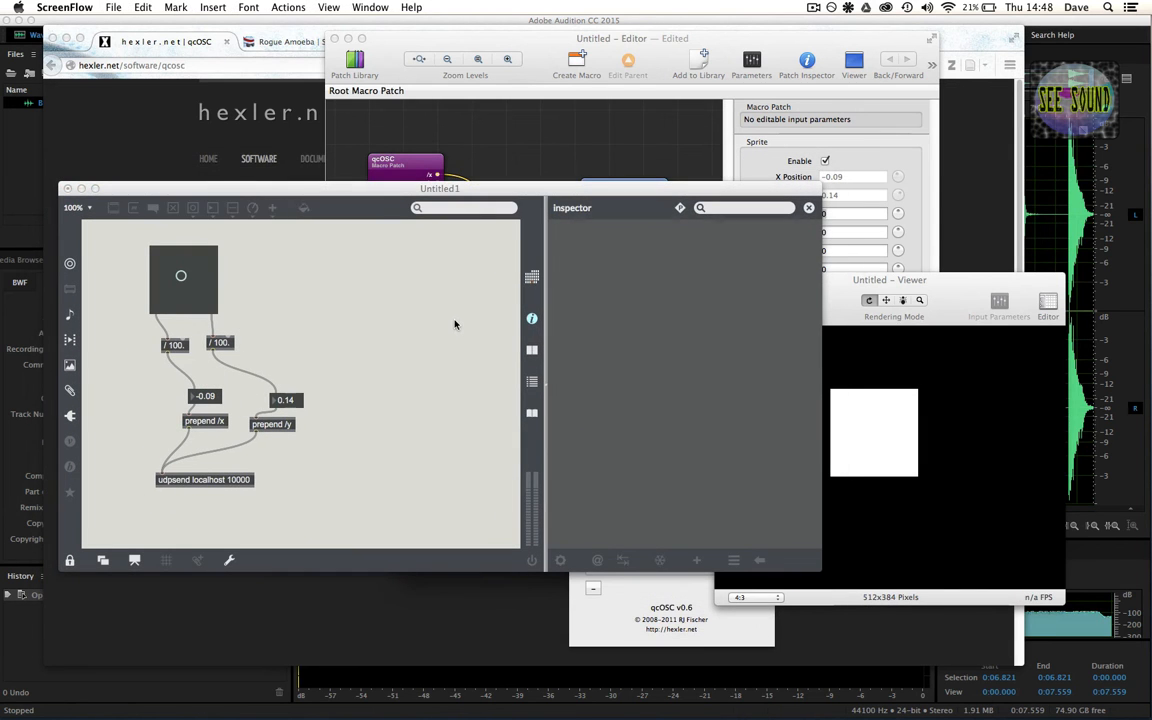
Switch to Quartz Composer and view the qcOSC patch's settings for its port and message outlets
left_click(458, 34)
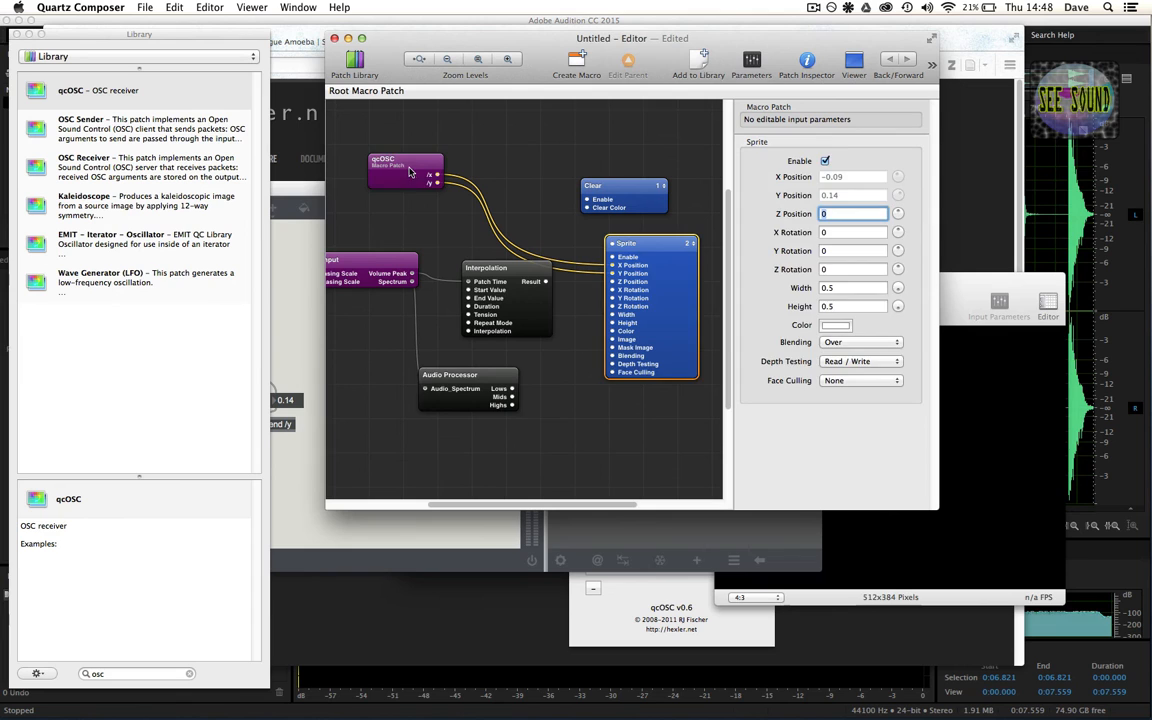
left_click(409, 172)
left_click(806, 63)
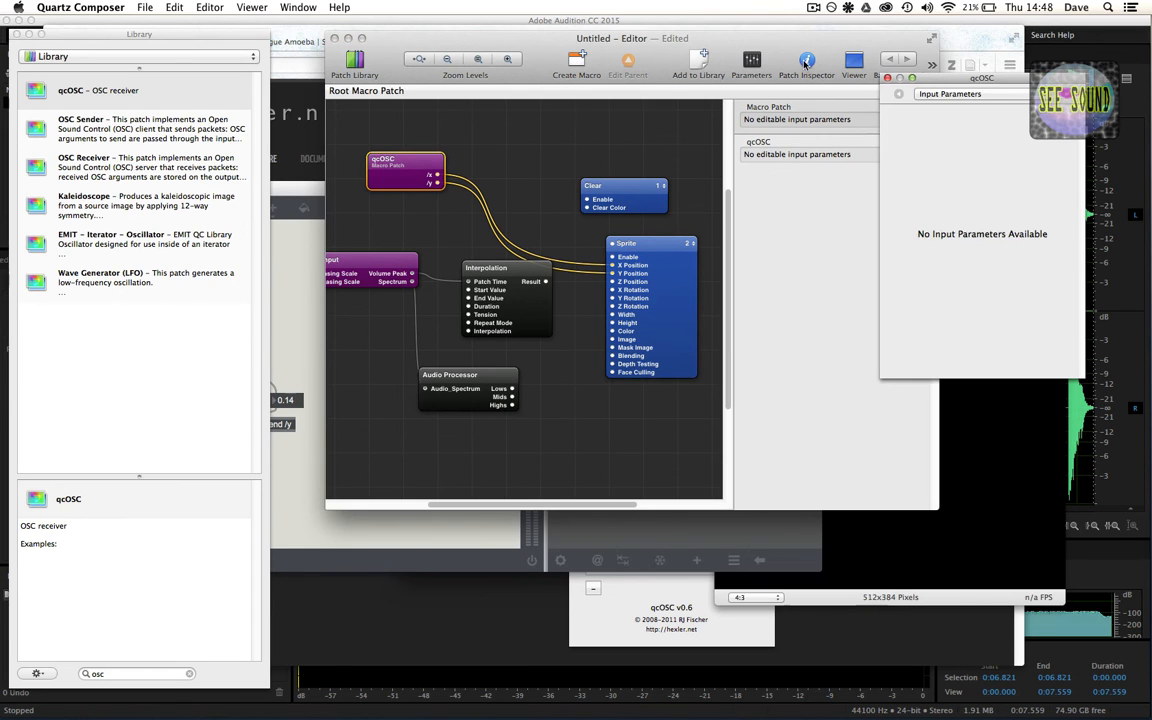
left_click_drag(926, 80, 872, 77)
left_click(893, 91)
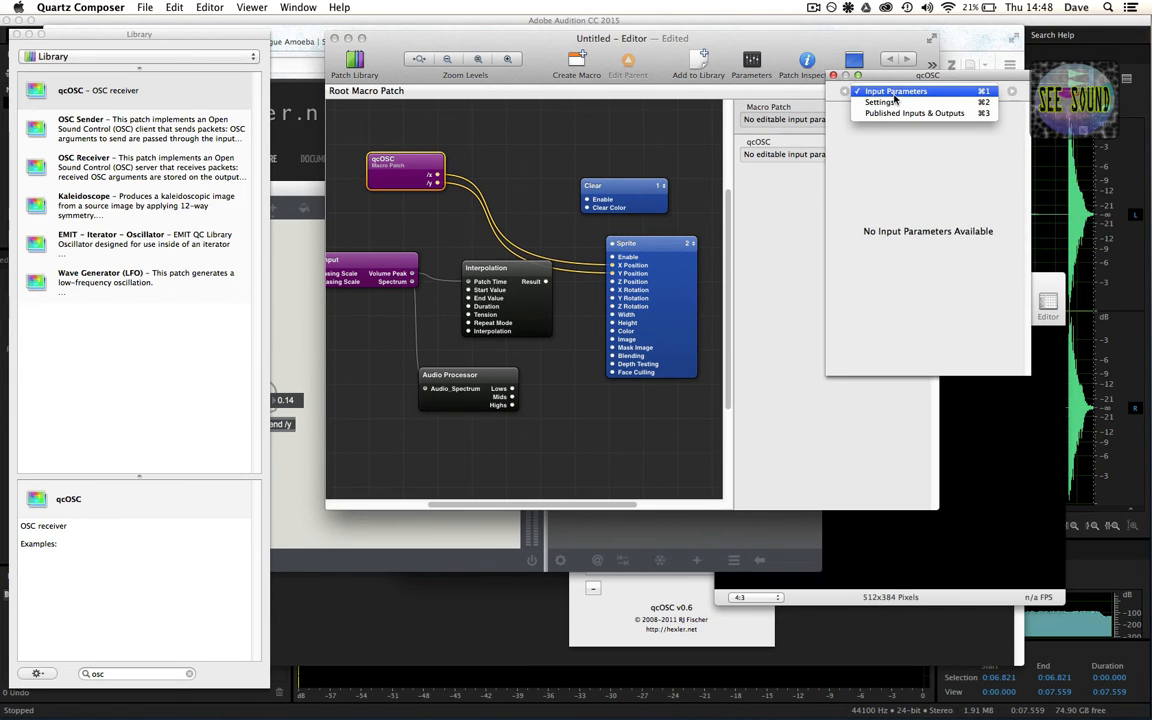
left_click(893, 102)
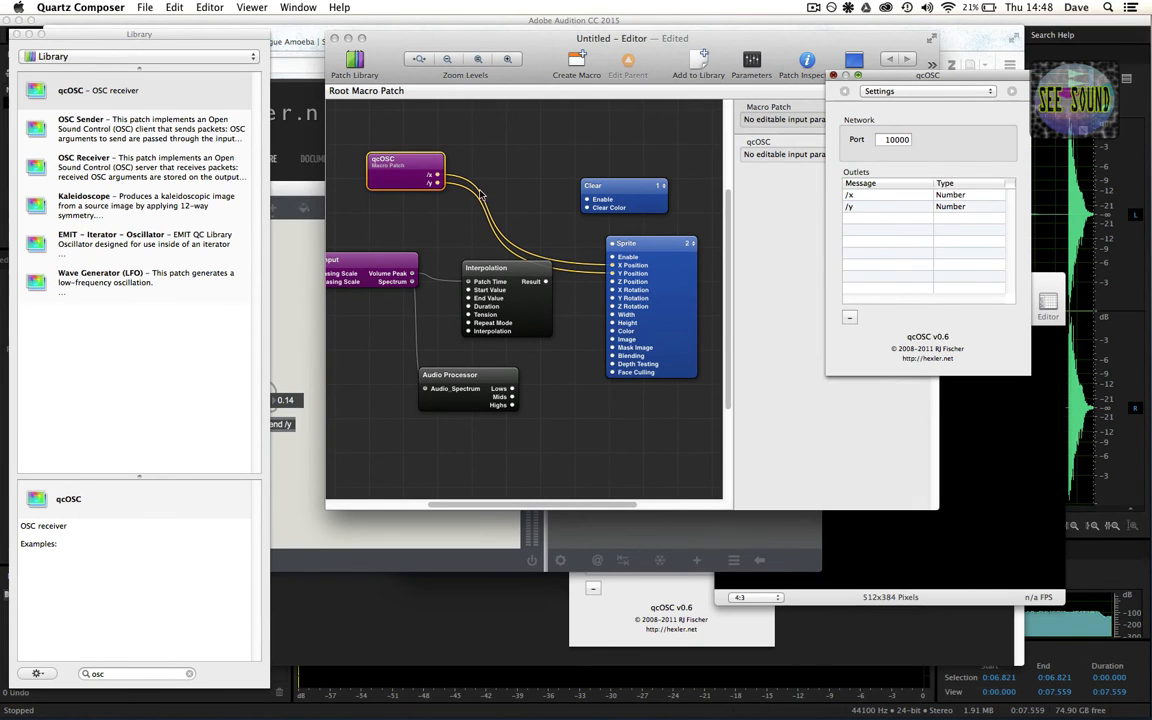
Switch back to Max, unlock the patcher and create a message box containing QUARTZ beside the number boxes
left_click(311, 193)
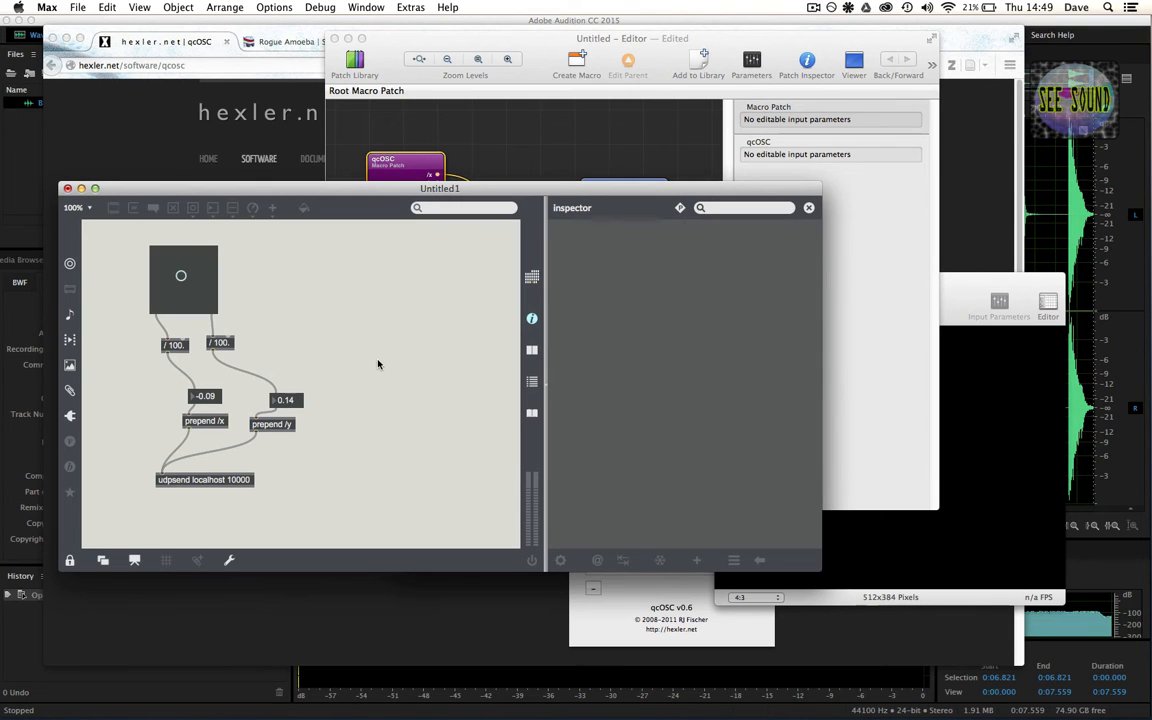
key("super+e")
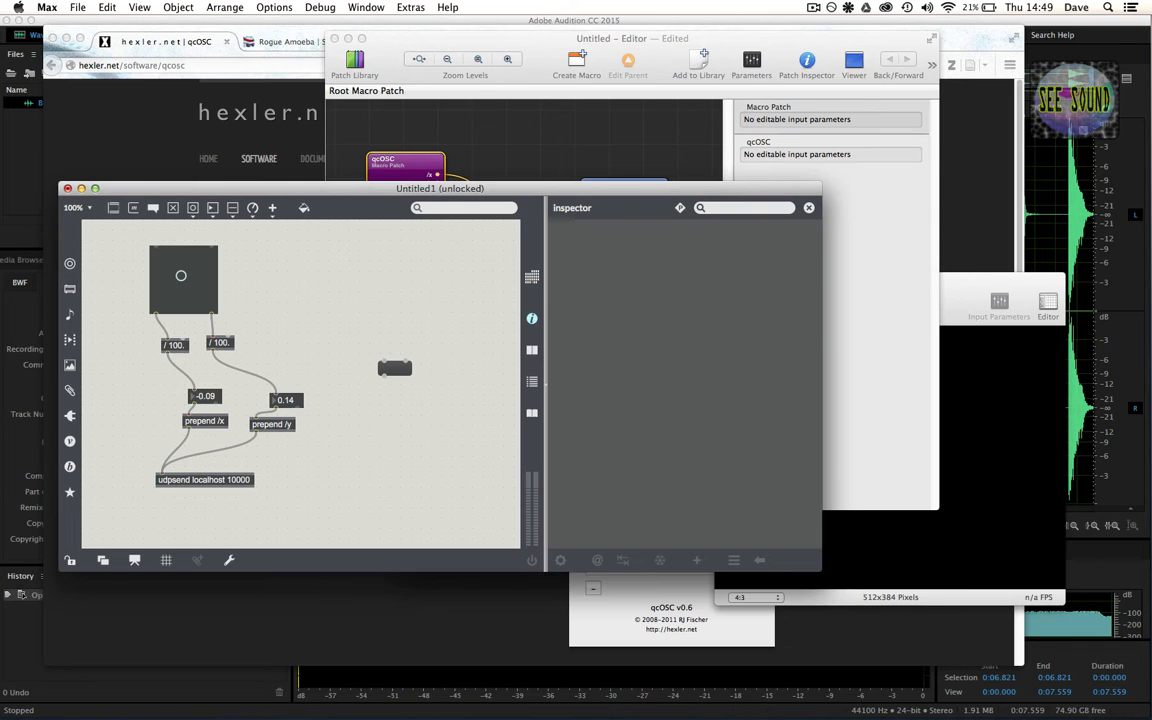
type("Z")
left_click(391, 371)
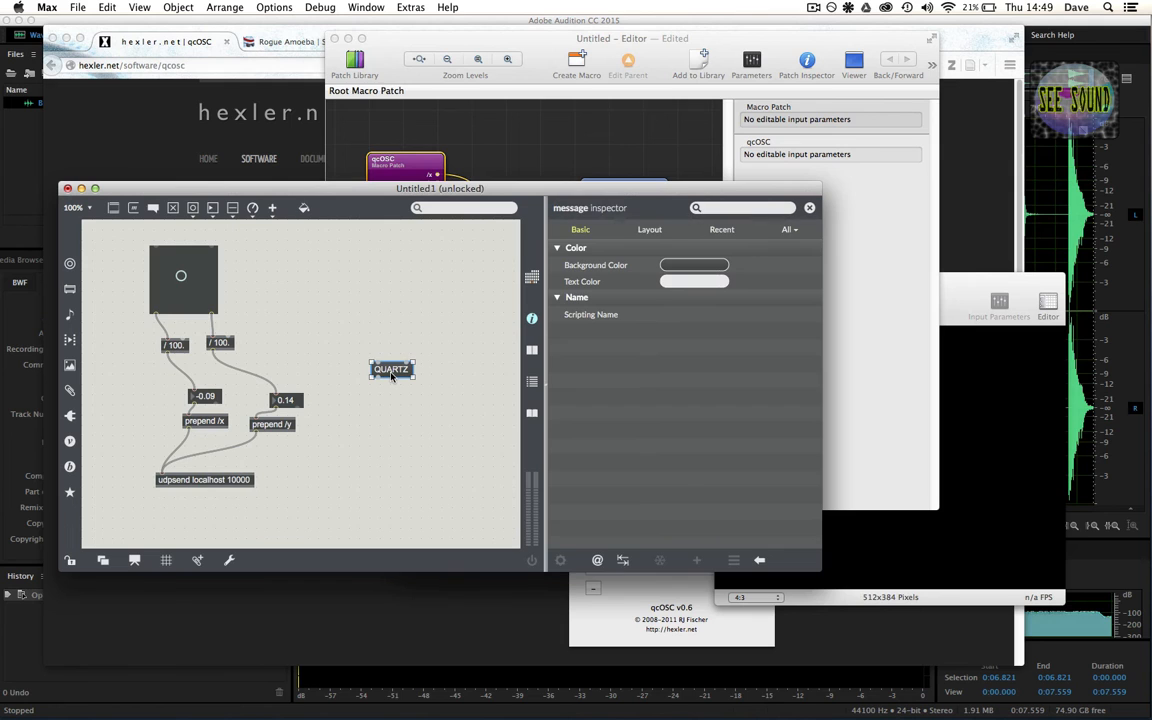
Add a "prepend /intext" object below the QUARTZ message and wire the message through it into udpsend localhost 10000
left_click(368, 429)
type("nprepend")
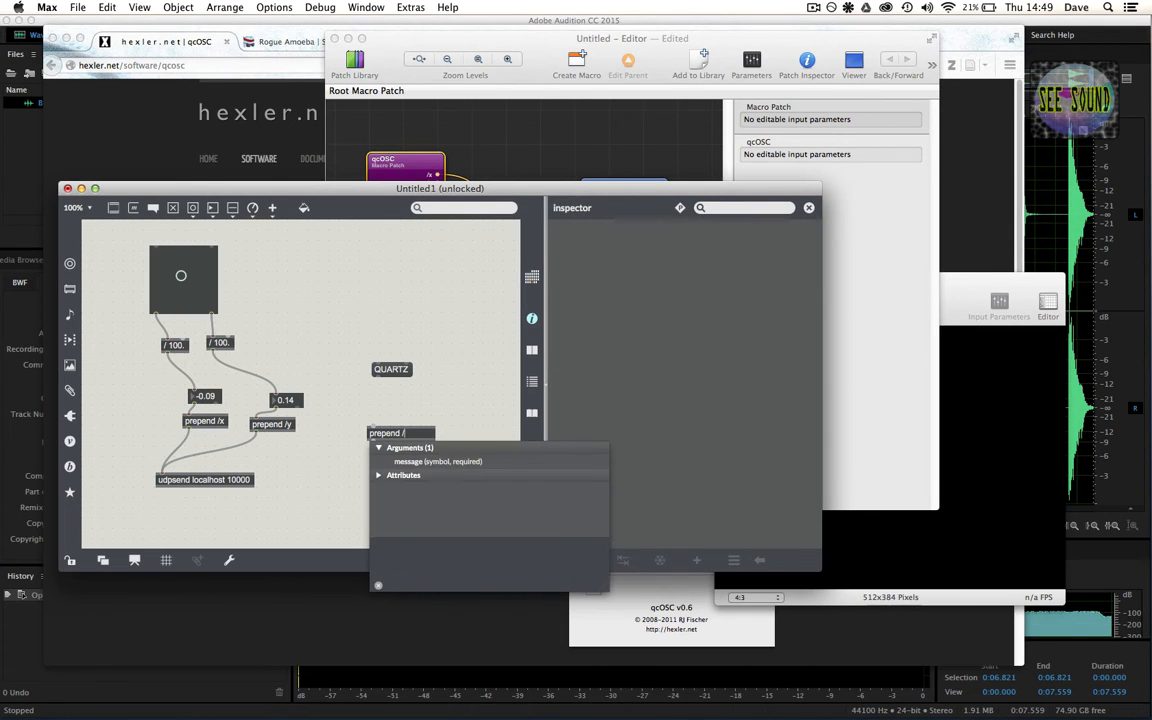
type(" /intext")
left_click(378, 391)
left_click_drag(376, 376, 161, 473)
mouse_move(246, 467)
left_mouse_down()
mouse_move(195, 475)
mouse_move(206, 487)
mouse_move(257, 488)
left_mouse_up()
left_click(384, 481)
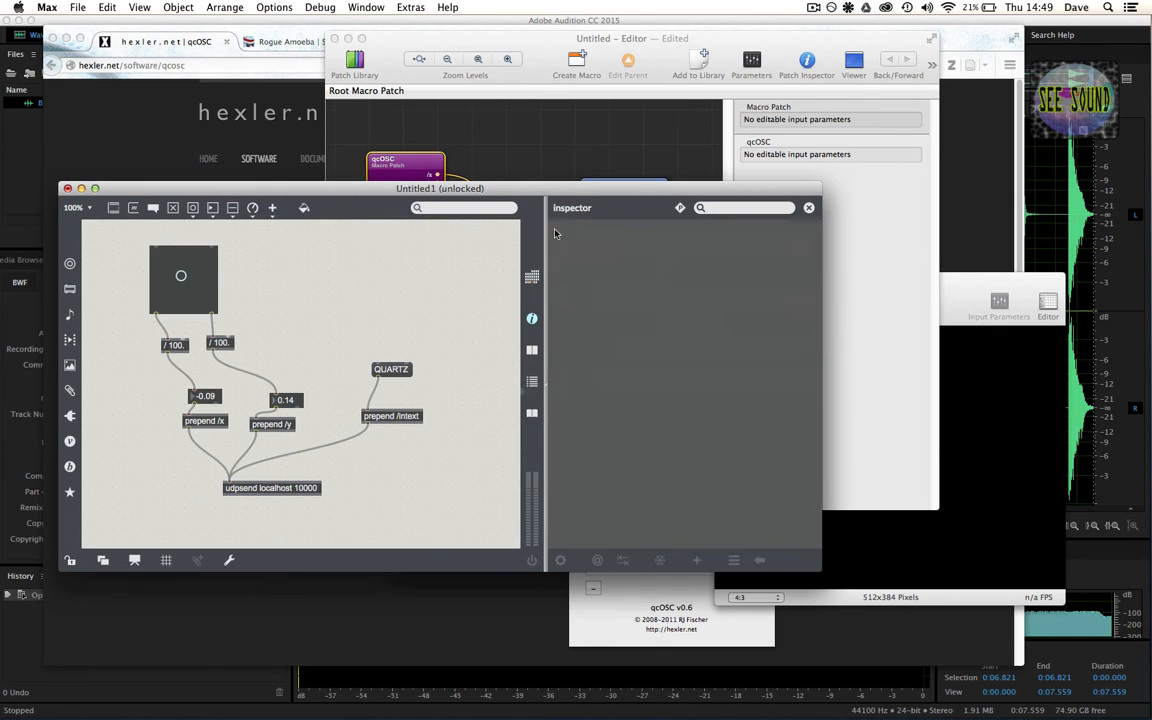
Switch to Quartz Composer, search the patch library for "image" and add an Image With String patch below the Audio Processor
left_click(543, 41)
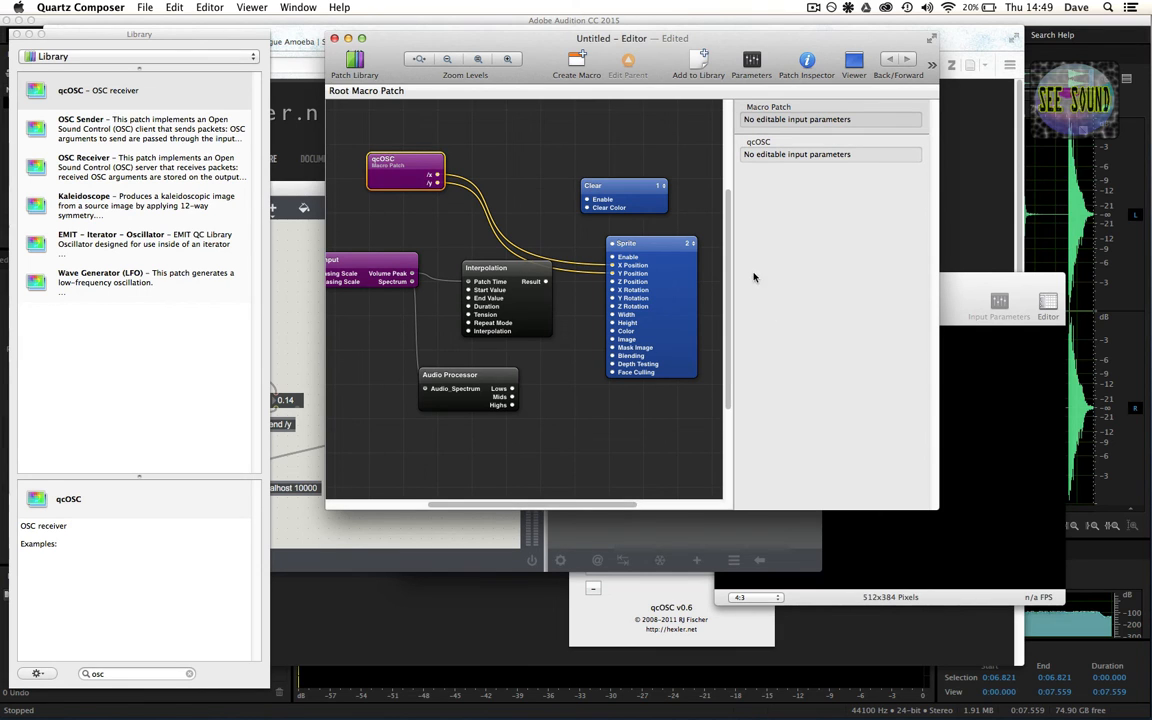
left_click_drag(631, 503, 604, 508)
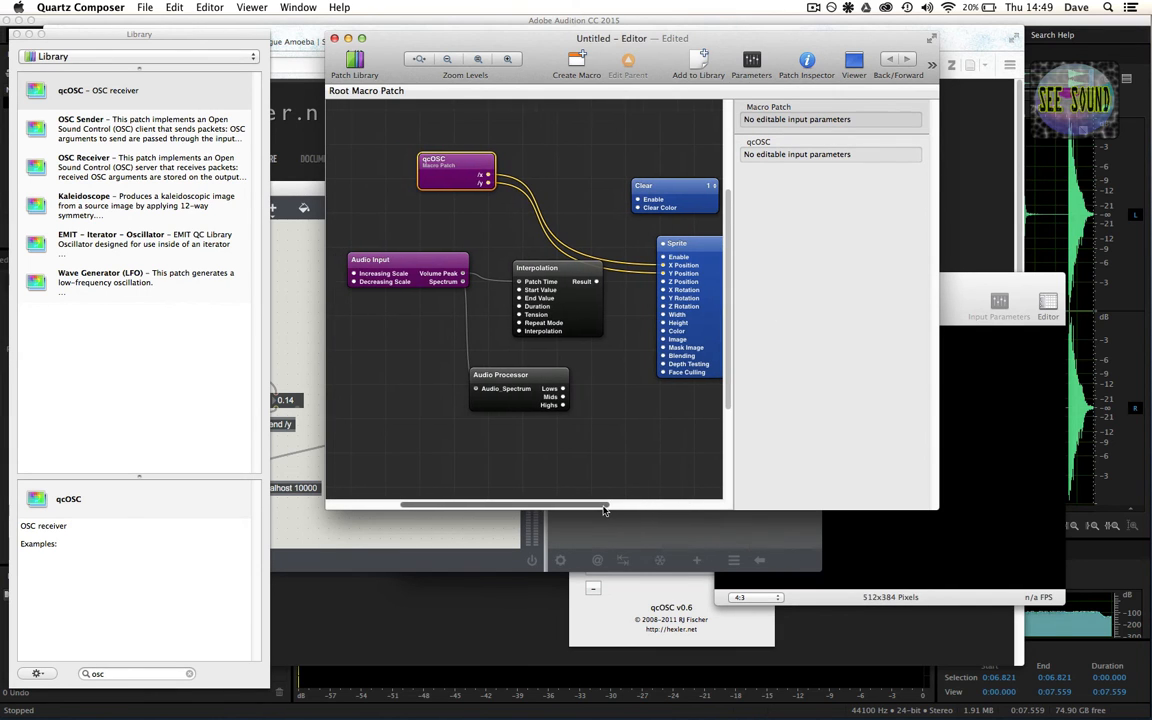
left_click(624, 487)
left_click(88, 673)
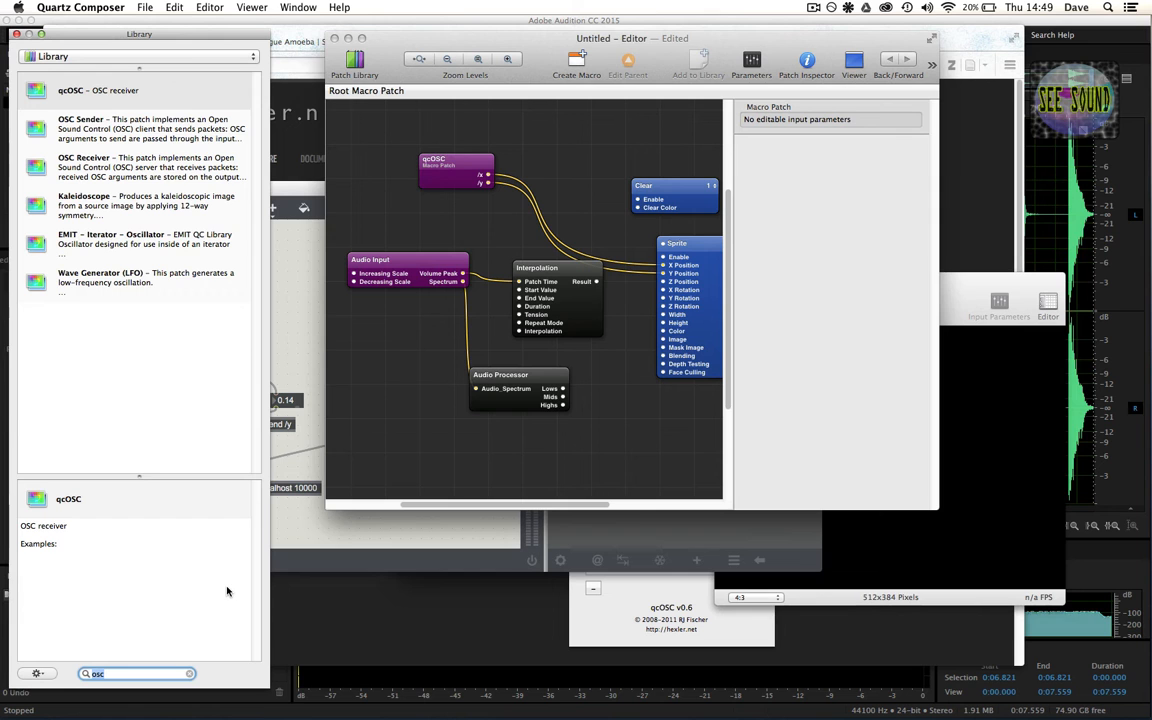
type("image")
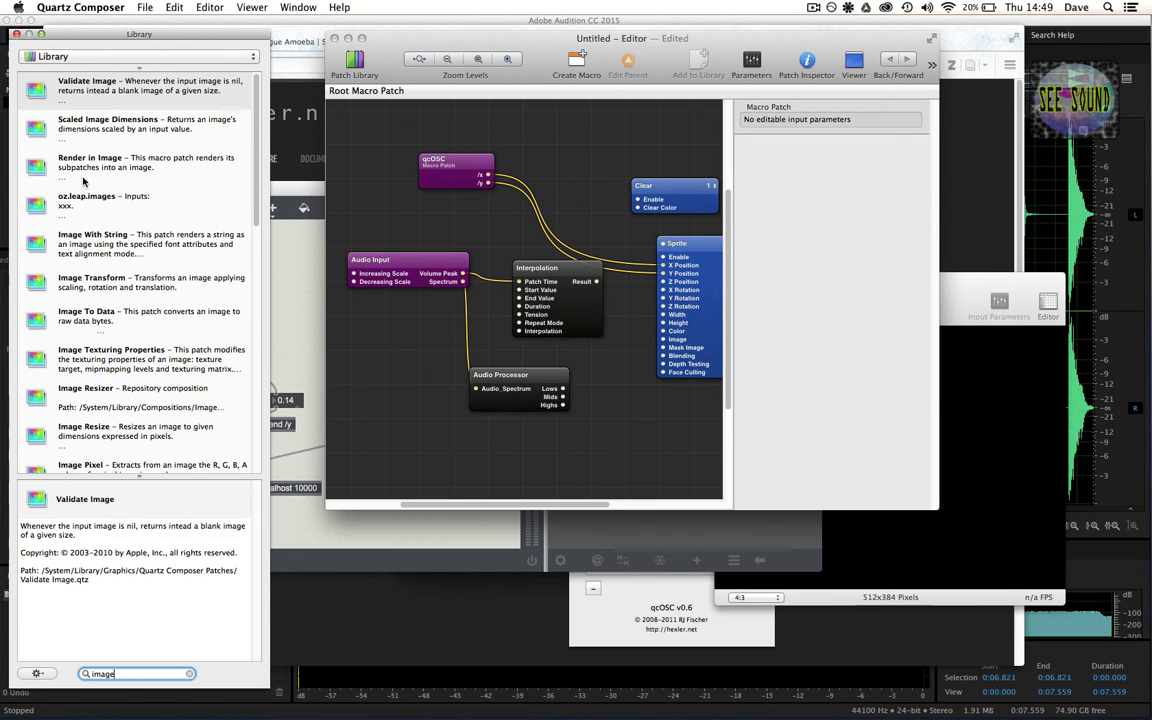
left_click_drag(64, 236, 443, 439)
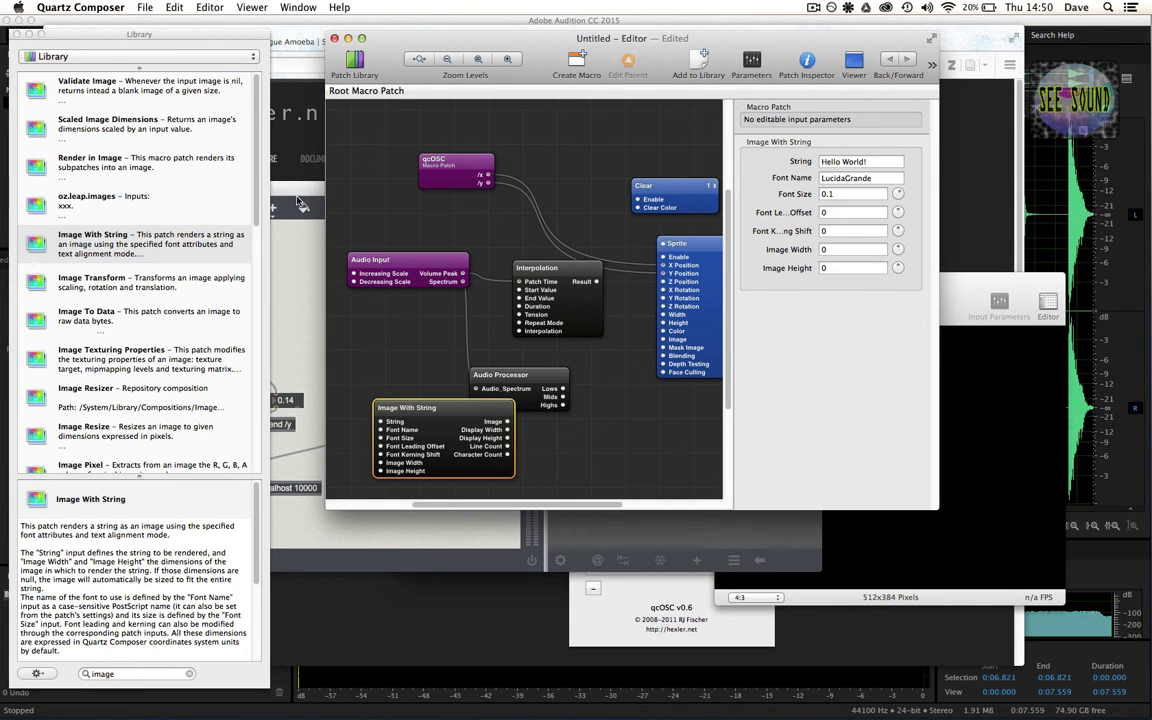
Switch to Max, lock the patcher and send the QUARTZ message, keeping the qcOSC patch visible above the window
left_click(300, 288)
key("super+e")
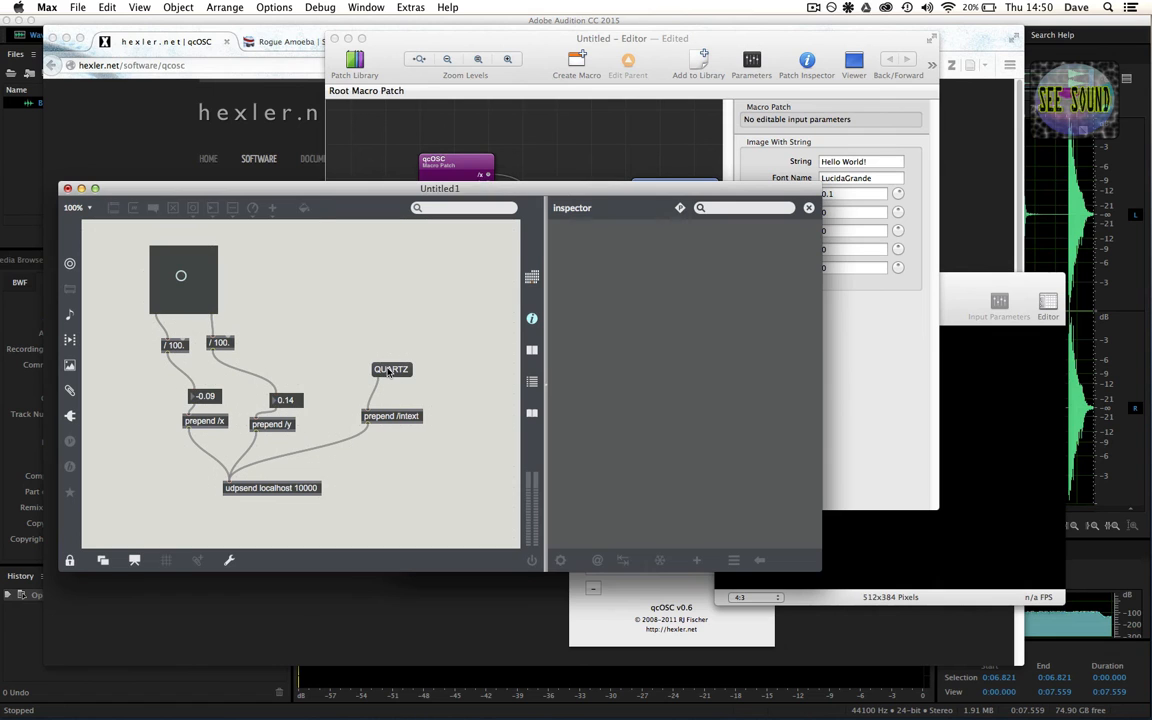
left_click_drag(406, 194, 405, 247)
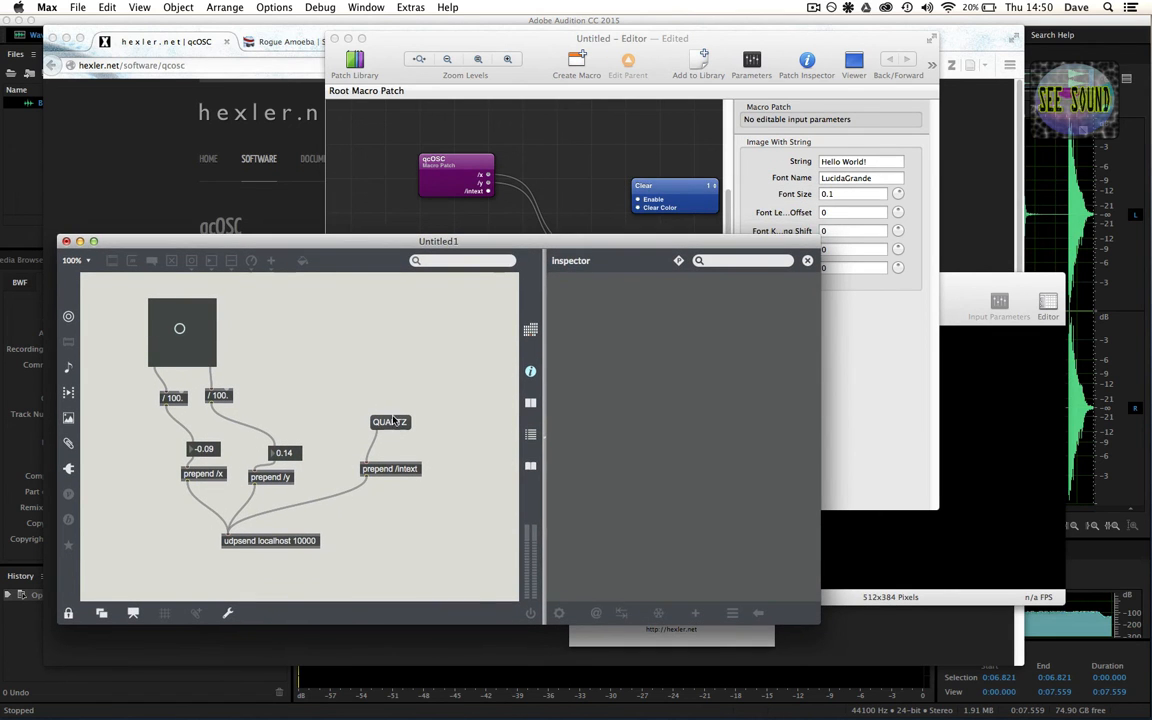
In Quartz Composer, connect qcOSC's /intext output to Image With String's String input and its Image output to the Sprite's Image input
left_click(471, 212)
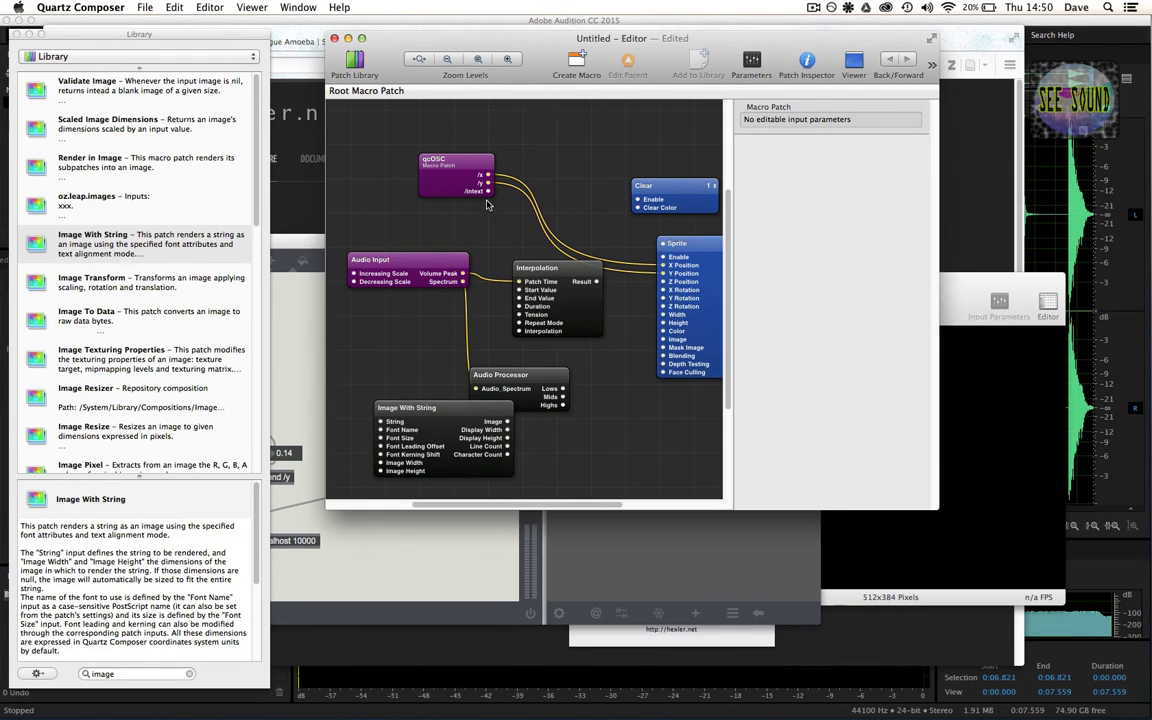
left_click_drag(488, 192, 381, 421)
left_click_drag(453, 410, 476, 366)
left_click_drag(477, 419, 660, 340)
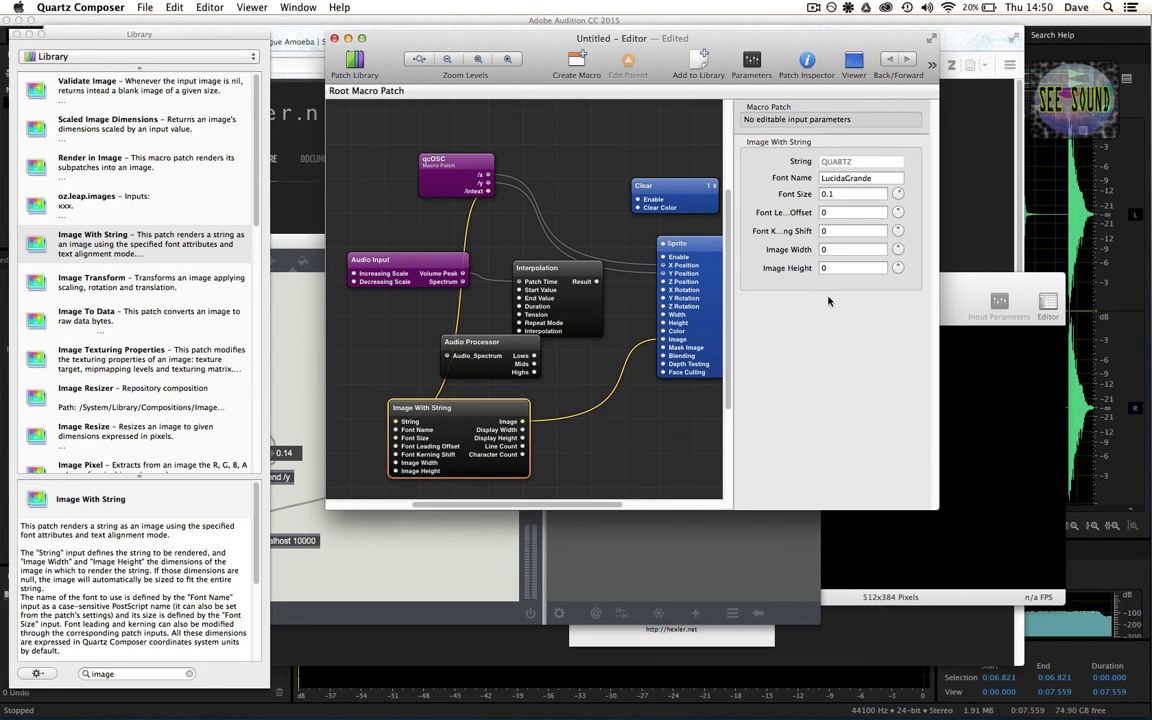
Reposition the Viewer so the rendered text is visible and raise Image With String's Font Size to about 3.908
left_click_drag(962, 289, 1045, 319)
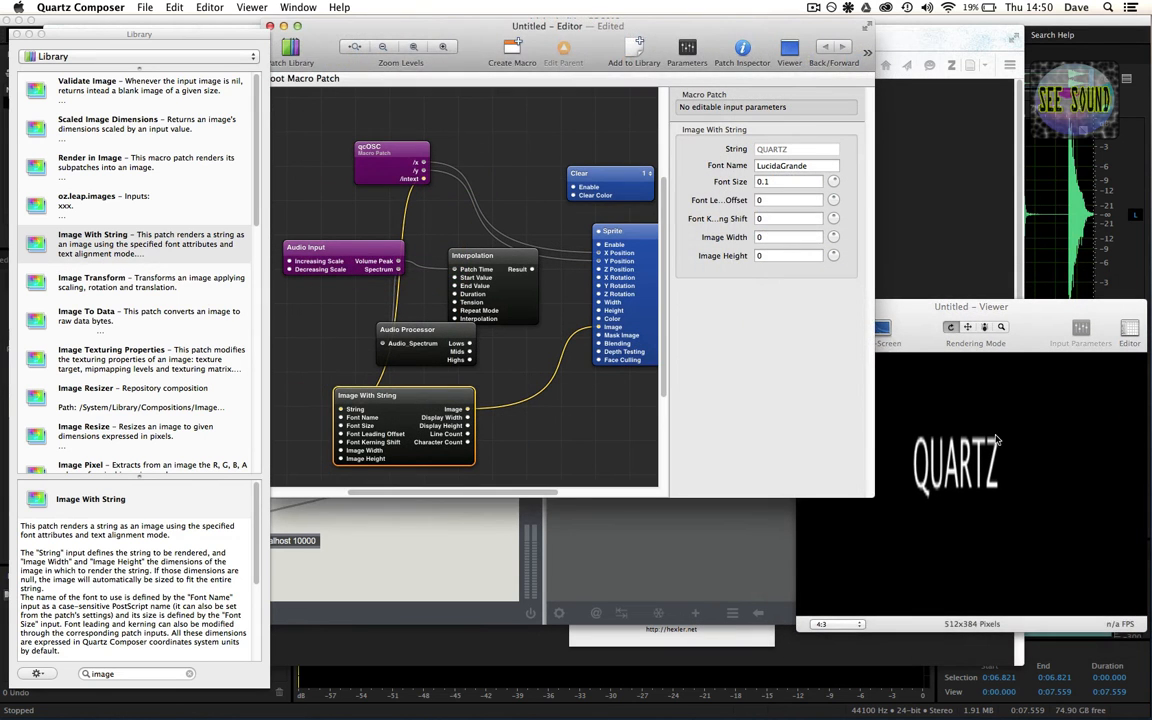
left_click(997, 440)
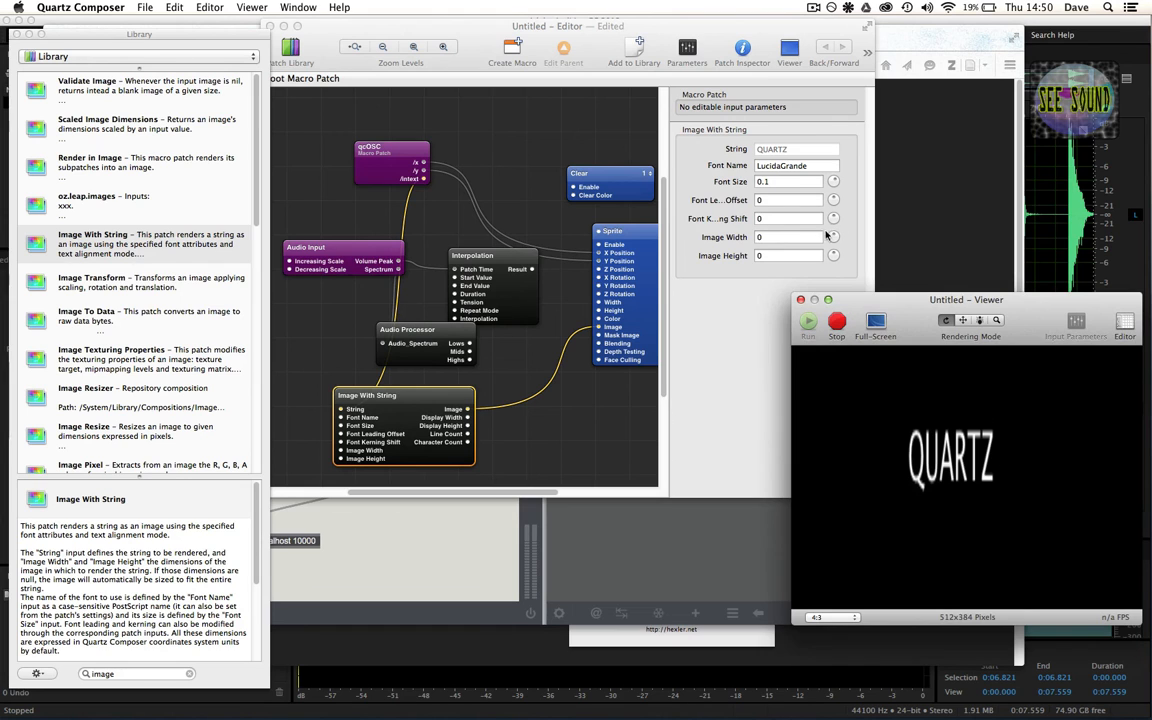
left_click(773, 181)
mouse_move(831, 181)
left_mouse_down()
mouse_move(798, 173)
mouse_move(830, 170)
mouse_move(807, 210)
mouse_move(825, 144)
mouse_move(762, 180)
mouse_move(777, 242)
mouse_move(831, 199)
left_mouse_up()
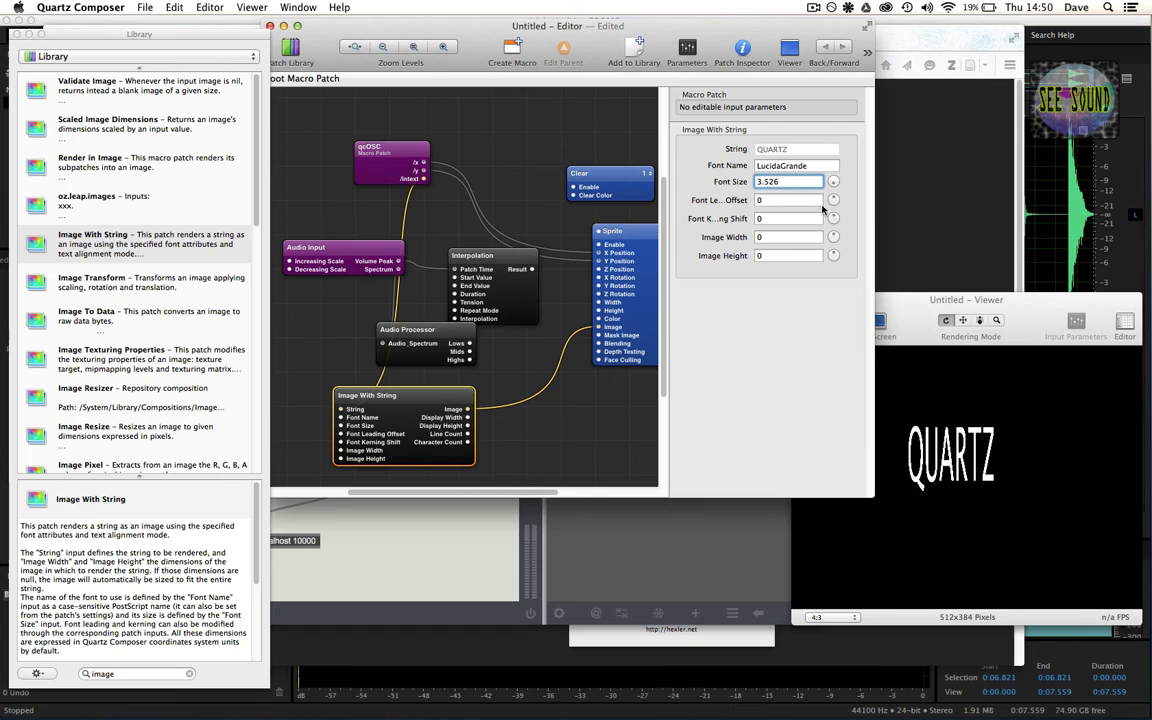
left_click(831, 182)
left_click_drag(920, 313, 918, 324)
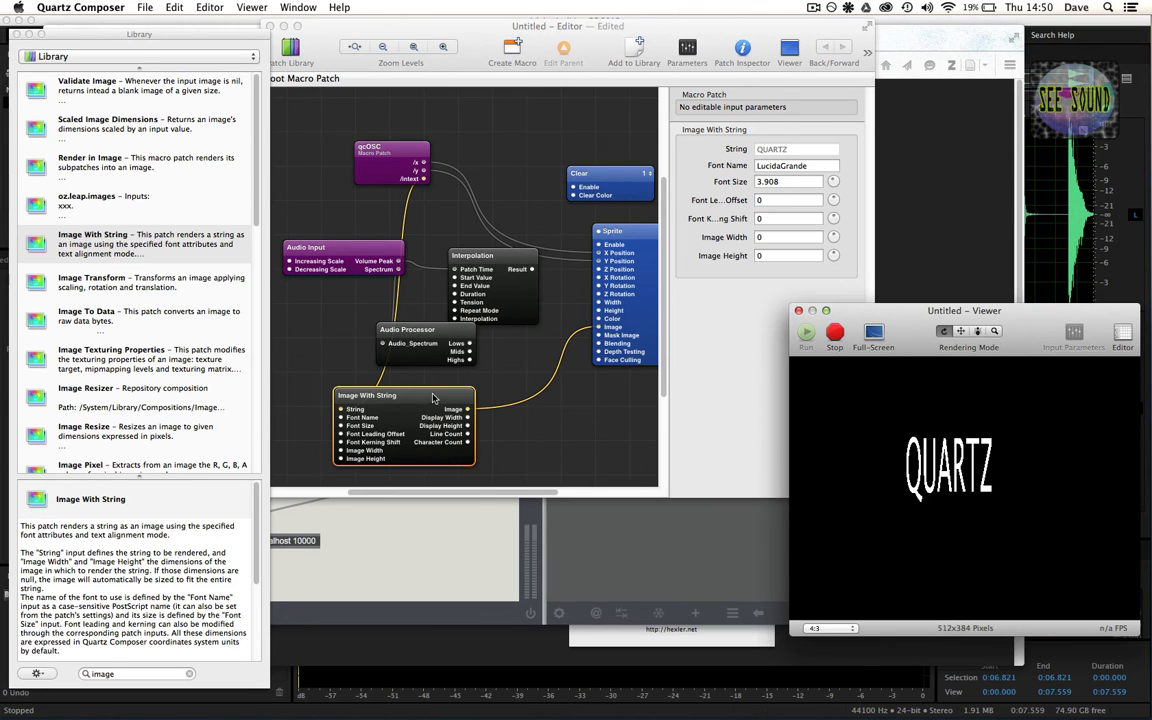
Switch to Max, duplicate the QUARTZ message, change the copy's text to COMPOSER and wire it into prepend /intext
left_click(391, 532)
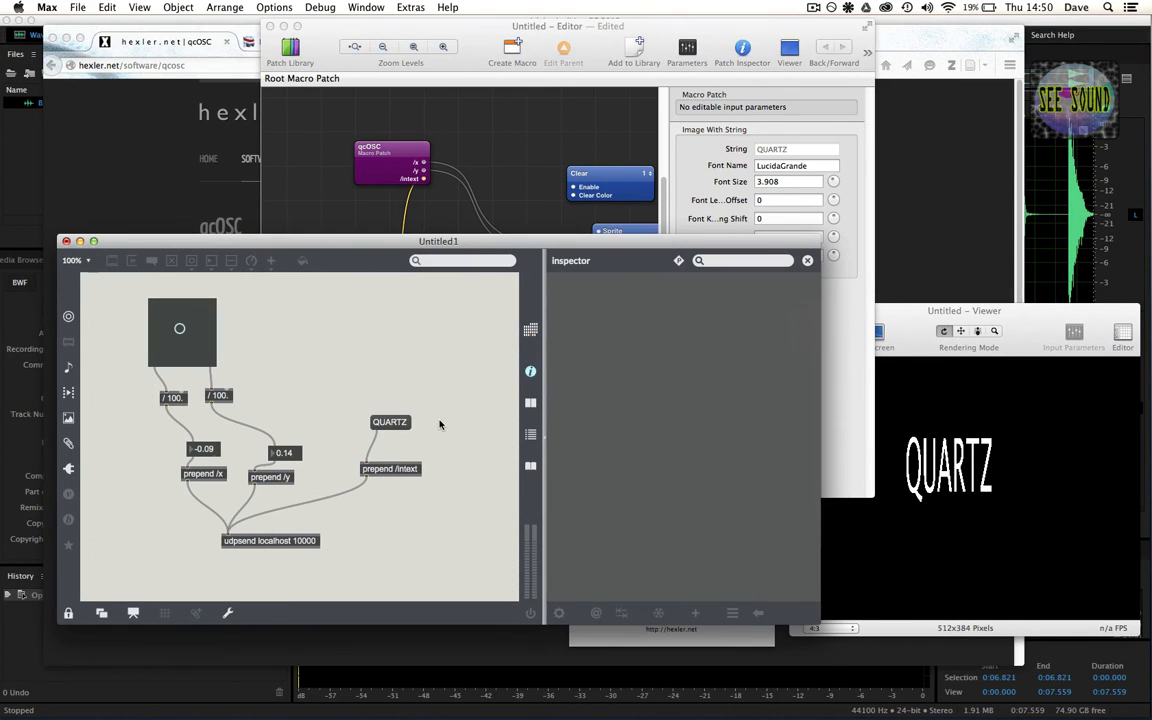
key("super+e")
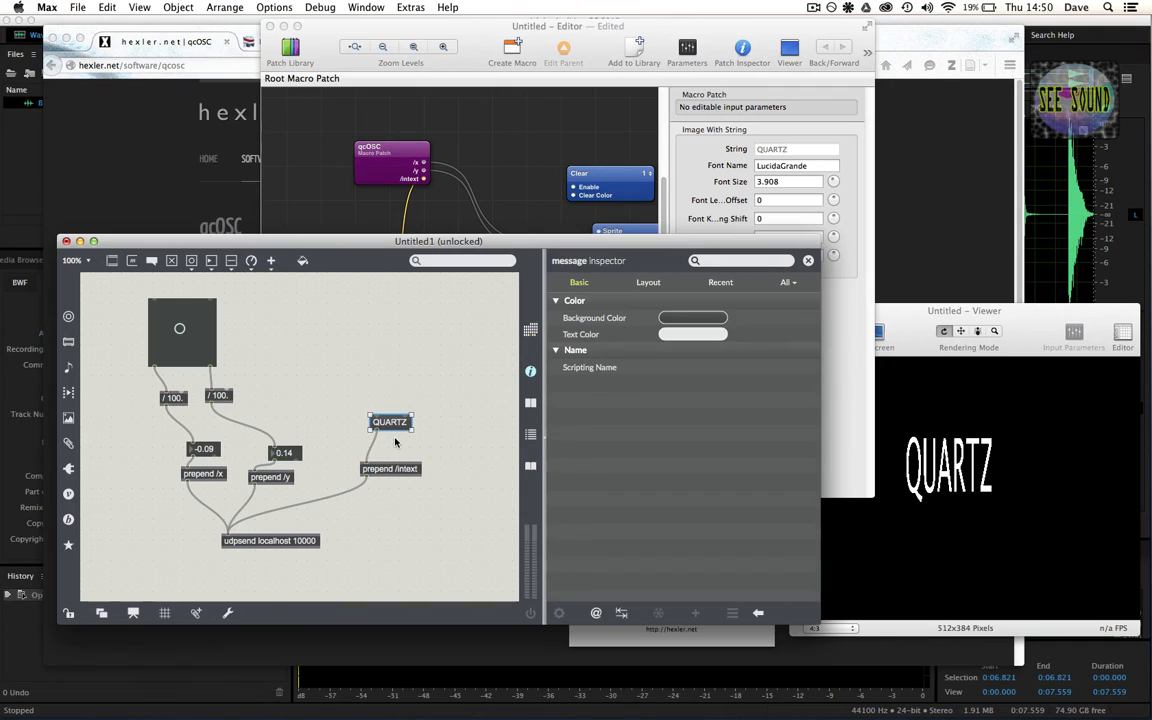
left_click_drag(400, 427, 410, 445)
double_click(405, 438)
type("C")
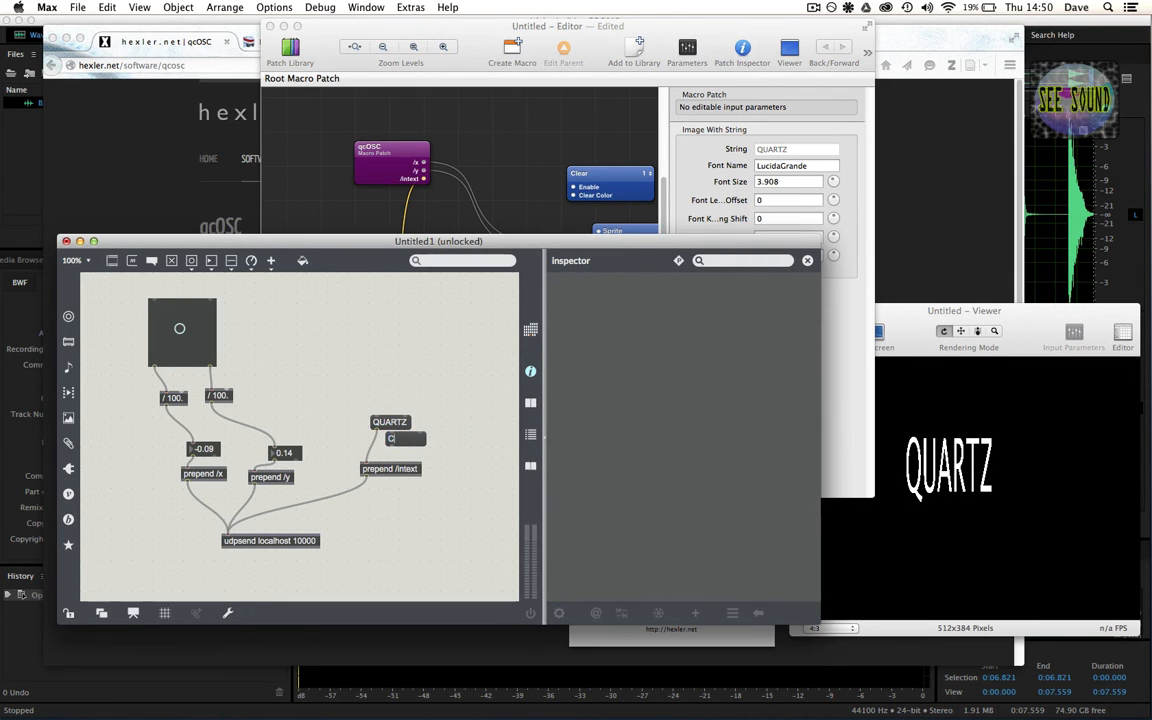
type("OMPOSER")
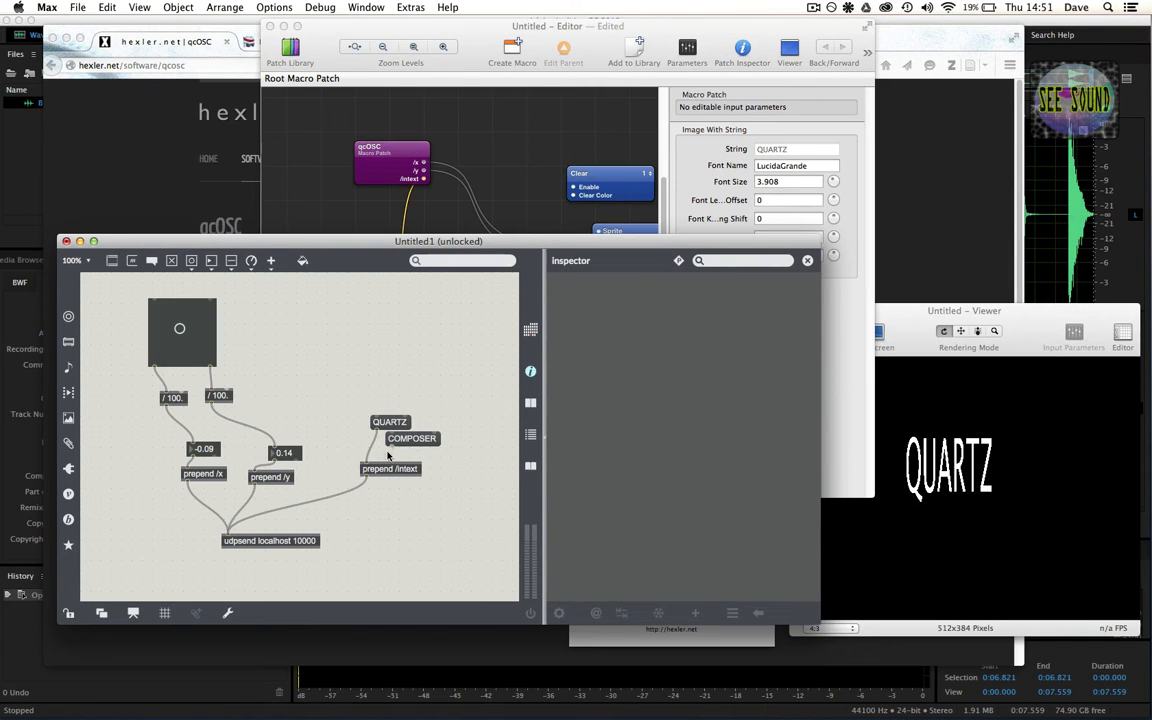
Lock the Max patcher and send the COMPOSER and QUARTZ messages alternately, finishing on QUARTZ
key("super+e")
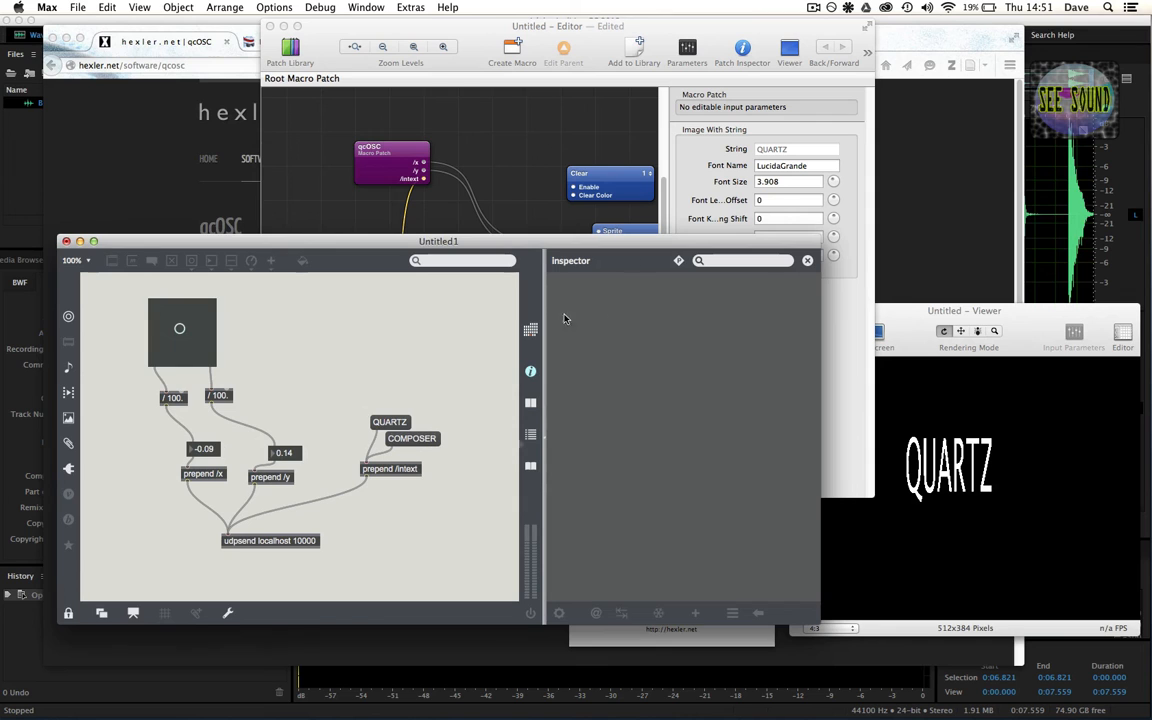
left_click(426, 440)
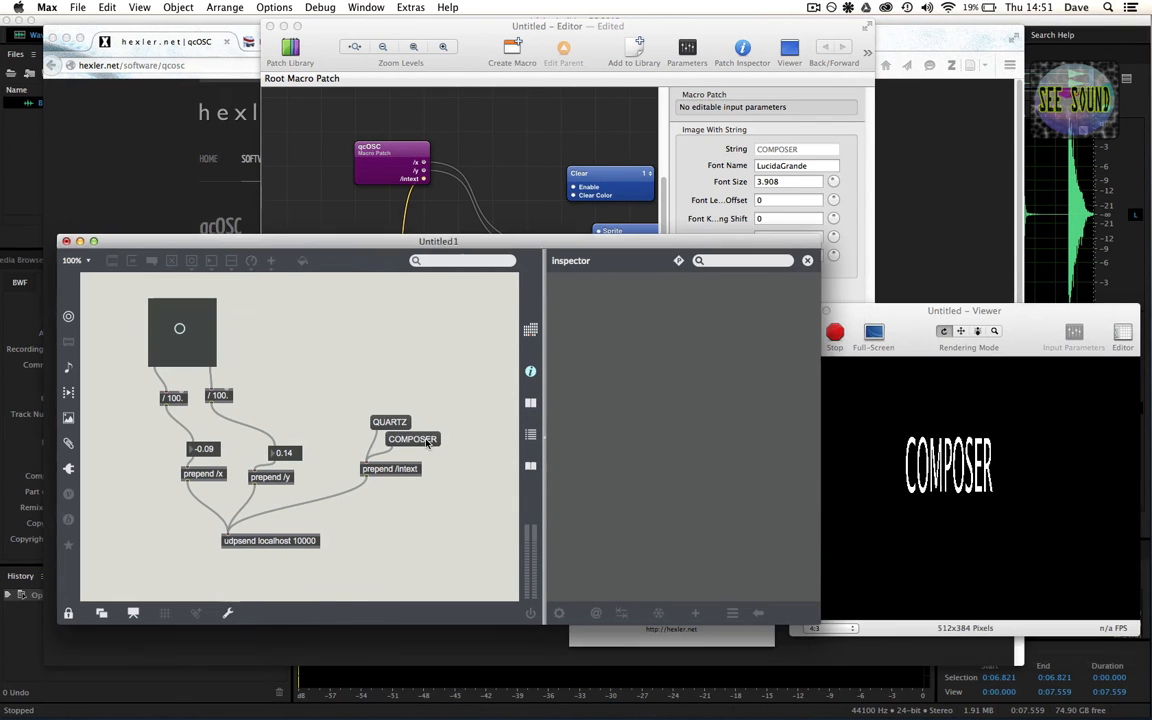
left_click(388, 421)
left_click(402, 433)
left_click(400, 425)
Switch to Quartz Composer, review the qcOSC patch's port and outlet message settings in the inspector and close it
left_click(607, 98)
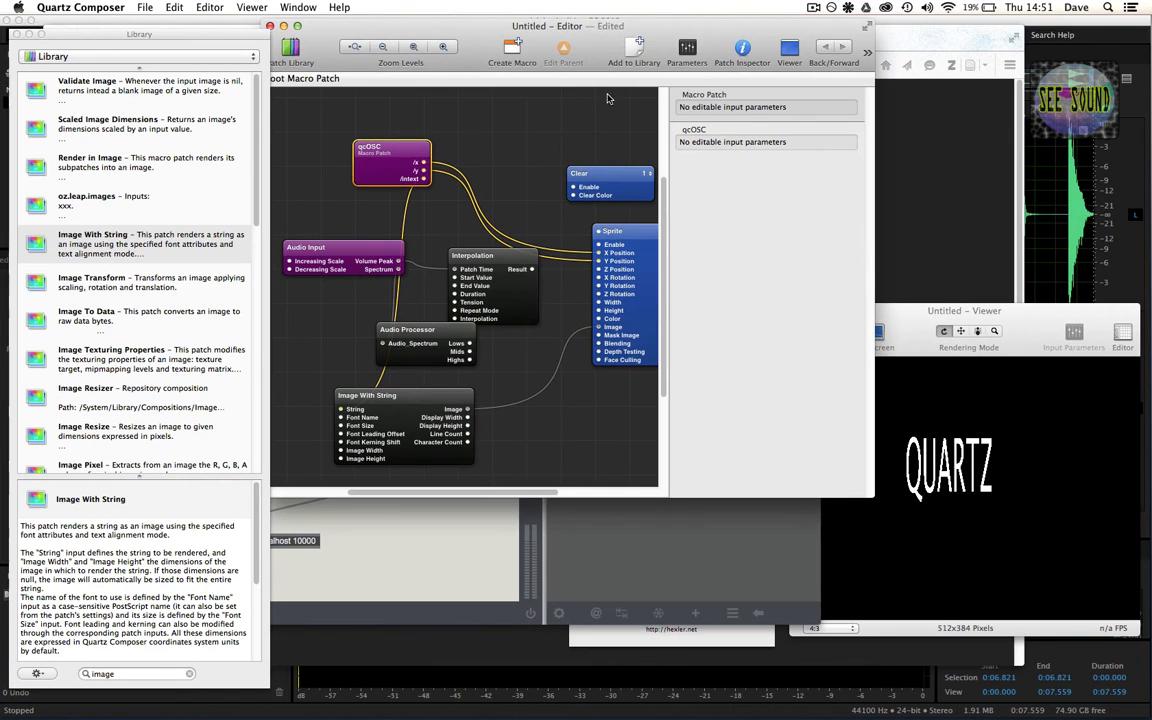
key("super+i")
left_click(897, 94)
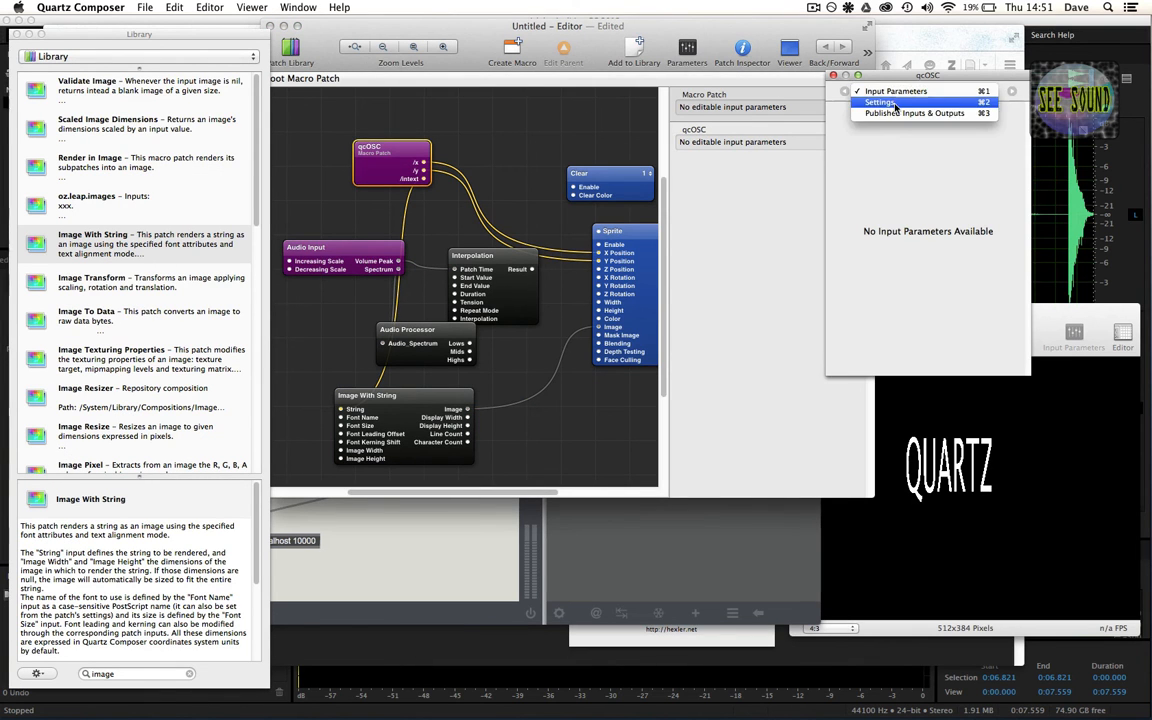
left_click(895, 103)
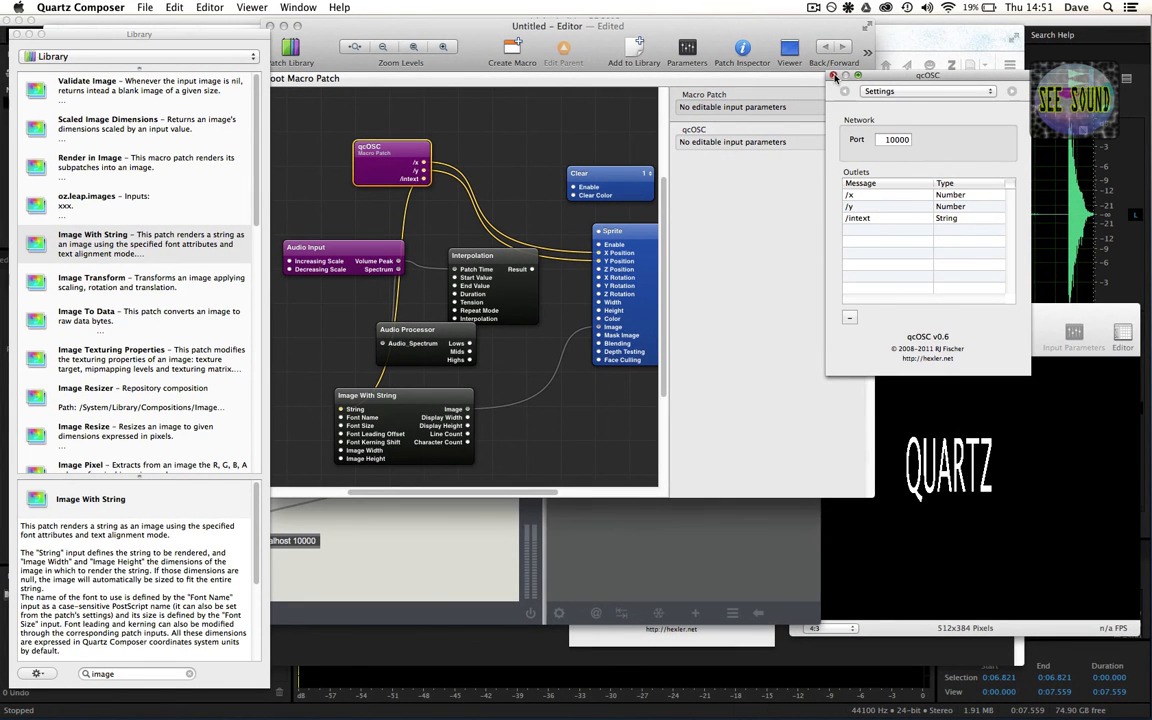
key("super+i")
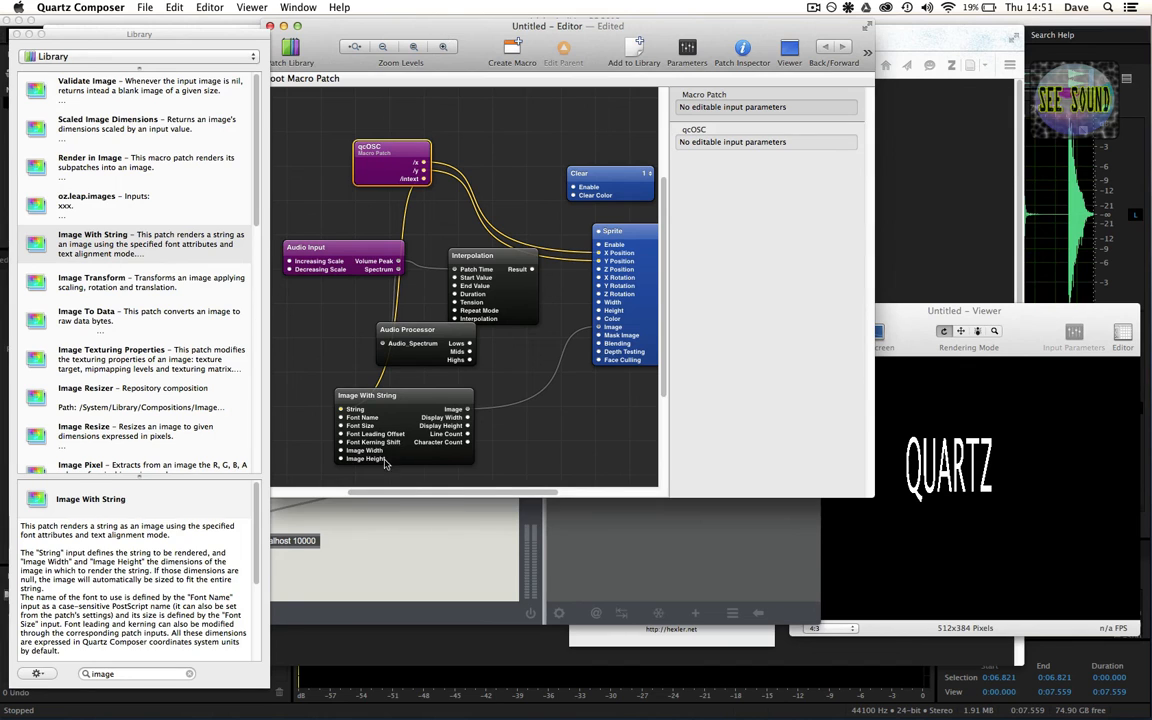
In Max, unlock the patcher and move the /x, /y and /intext chains closer together above udpsend, freeing space beside them
left_click(337, 505)
key("super+e")
left_click_drag(462, 380, 368, 449)
left_click_drag(303, 418, 172, 458)
left_click_drag(331, 394, 325, 461)
left_click(395, 376)
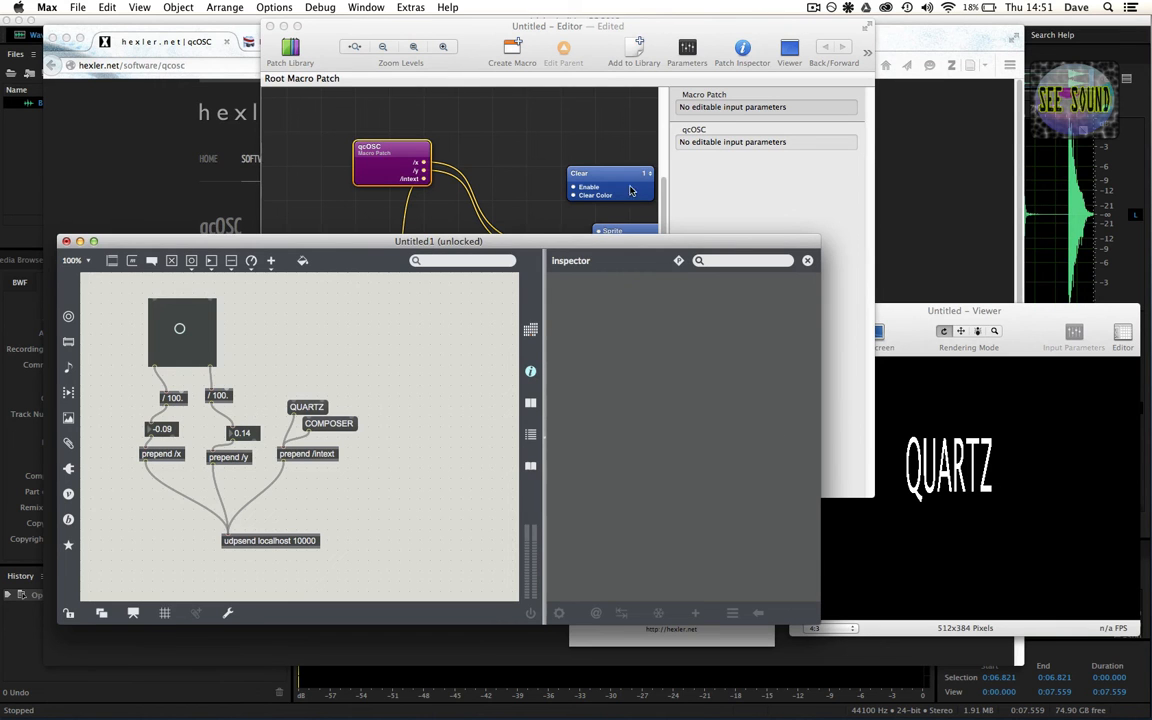
Switch to Quartz Composer, search the patch library for "color" and add an RGB Color patch below the Sprite
left_click(663, 76)
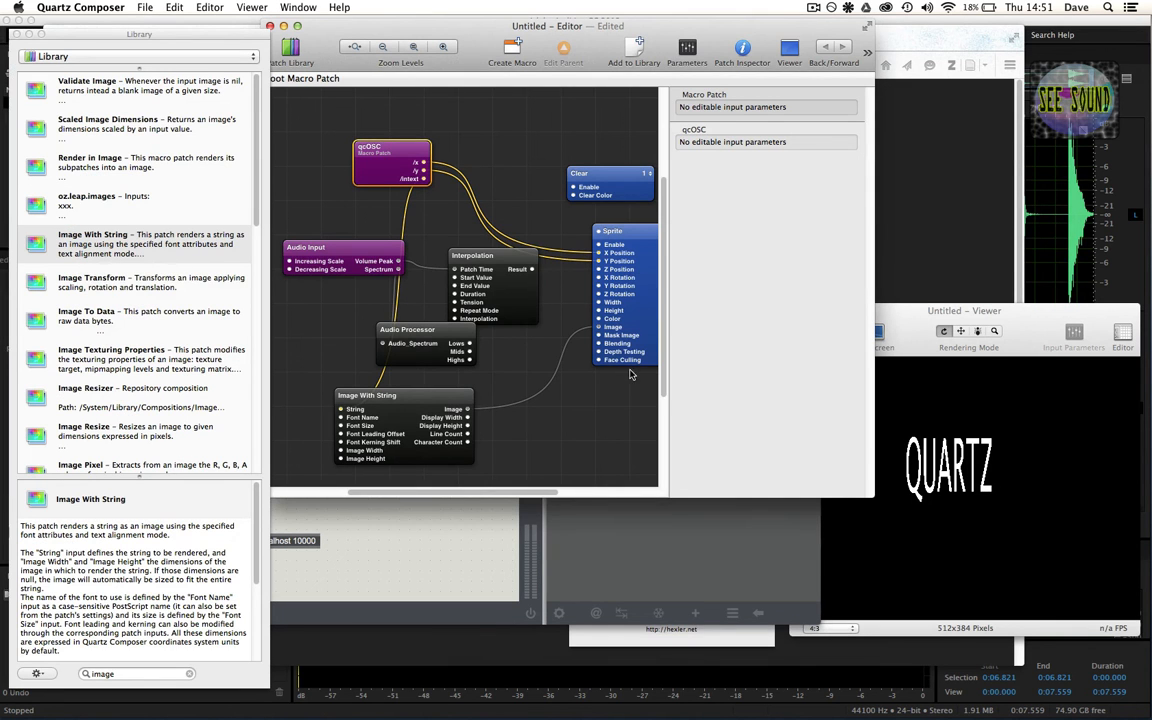
left_click_drag(496, 52, 536, 49)
left_click_drag(129, 677, 65, 674)
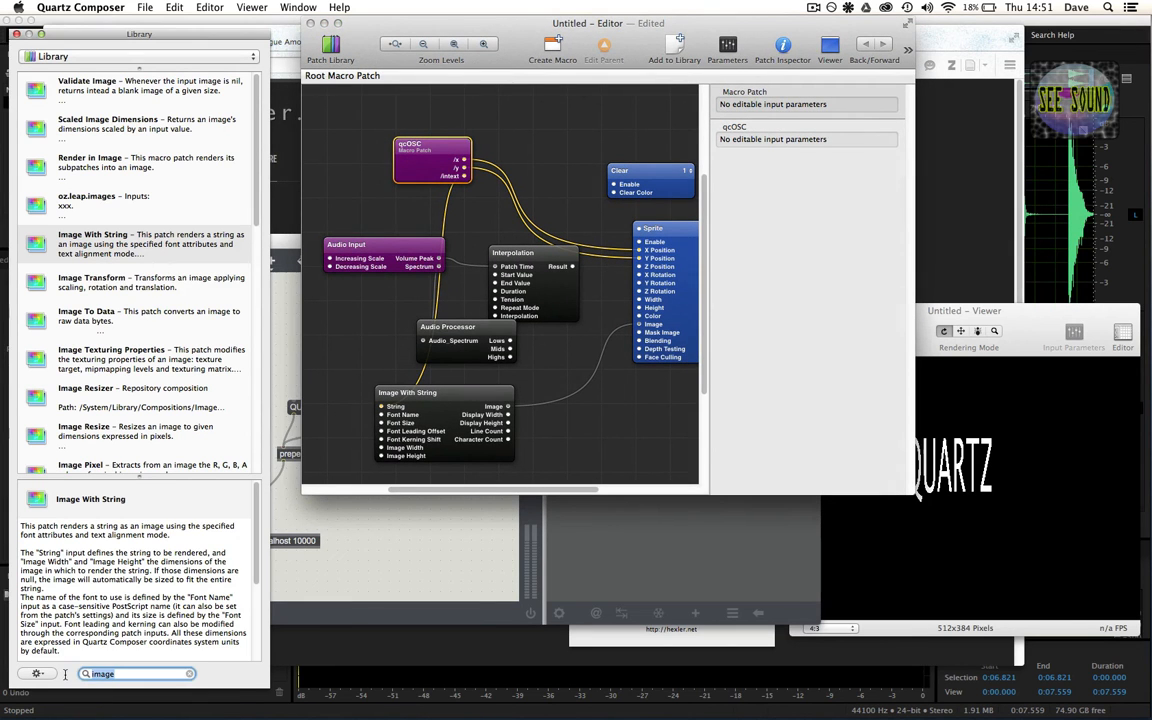
type("color")
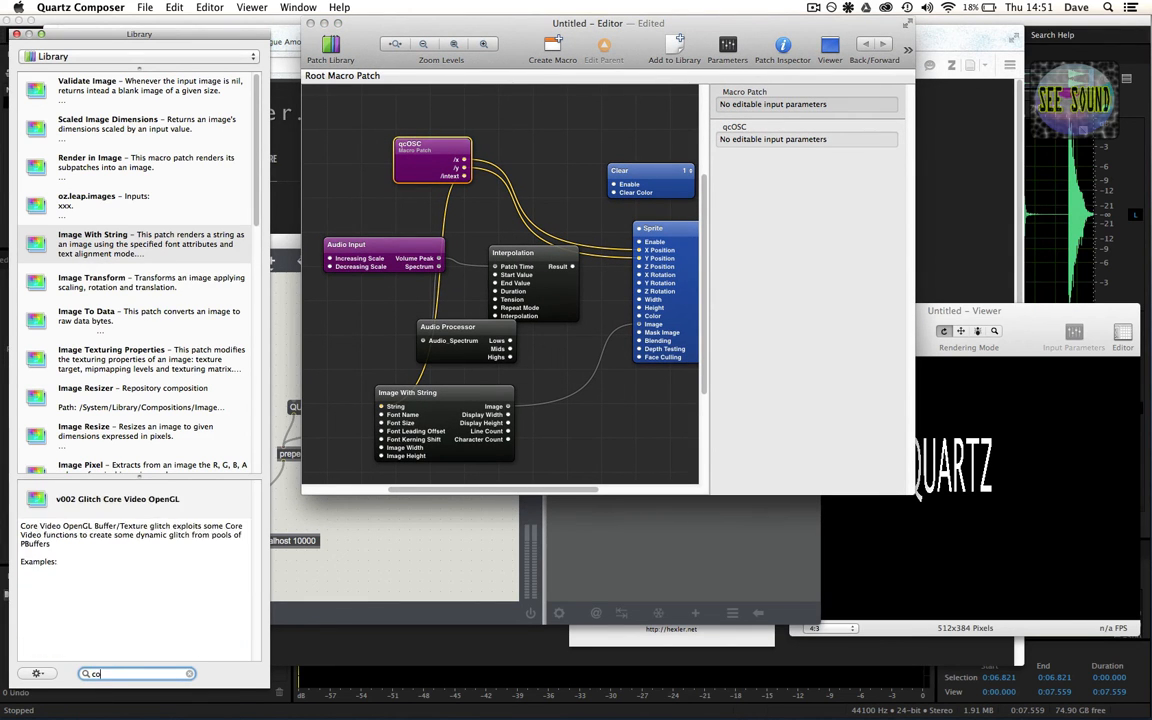
scroll(160, 222, "down", 1)
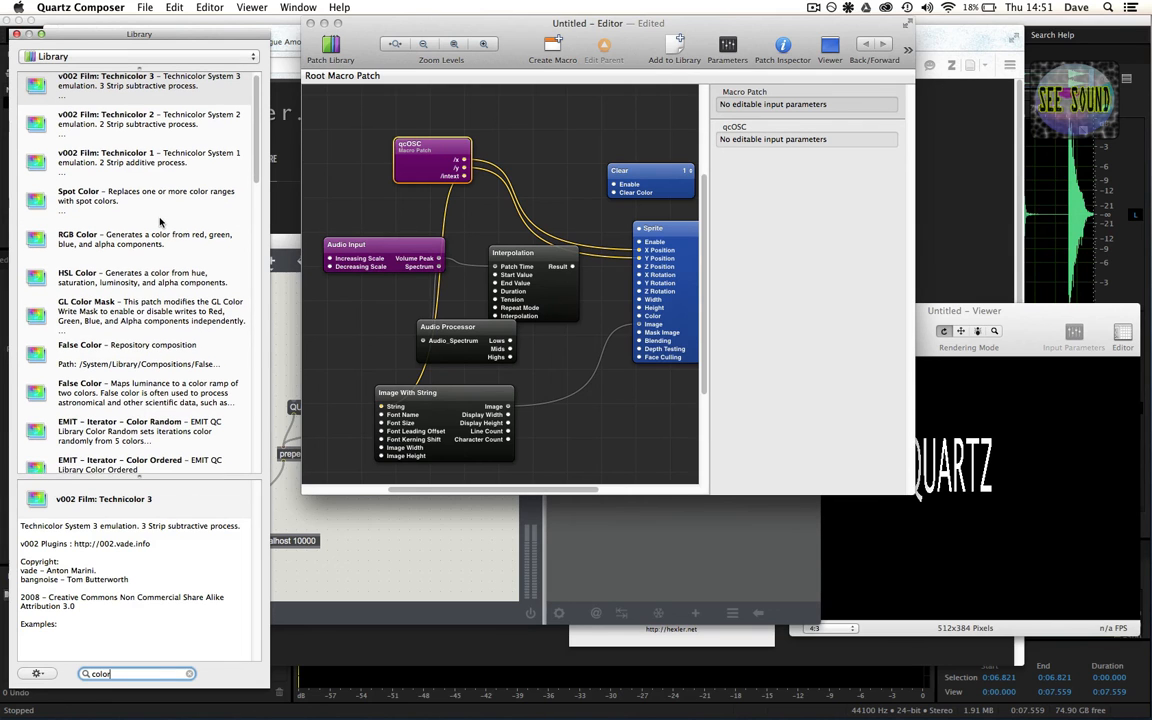
left_click(80, 240)
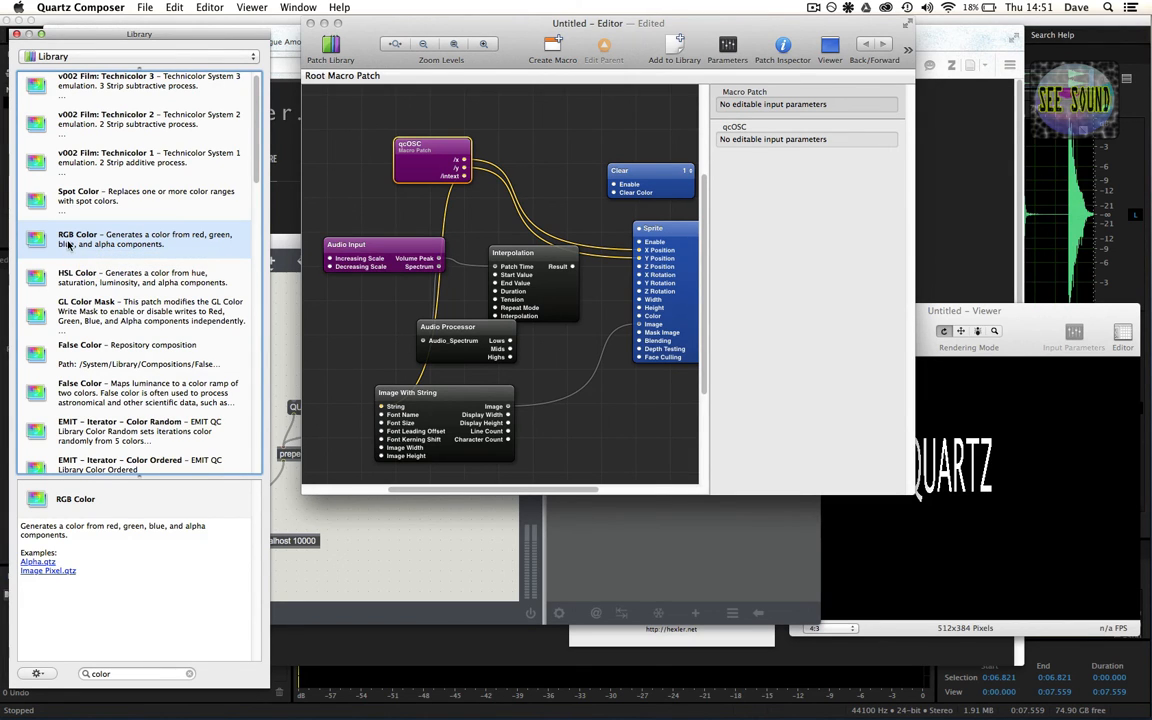
left_click_drag(68, 245, 601, 448)
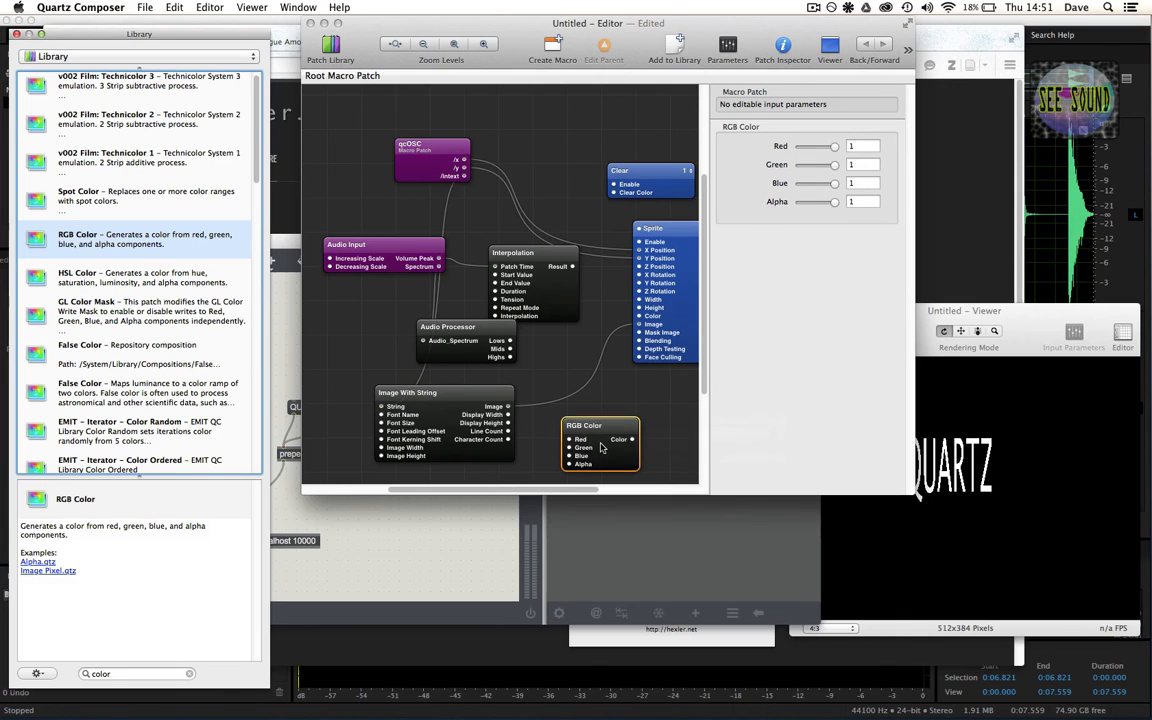
Connect RGB Color's Color output to the Sprite's Color input and place the RGB Color patch beside Image With String
left_click_drag(577, 490, 590, 490)
left_click_drag(585, 440, 599, 426)
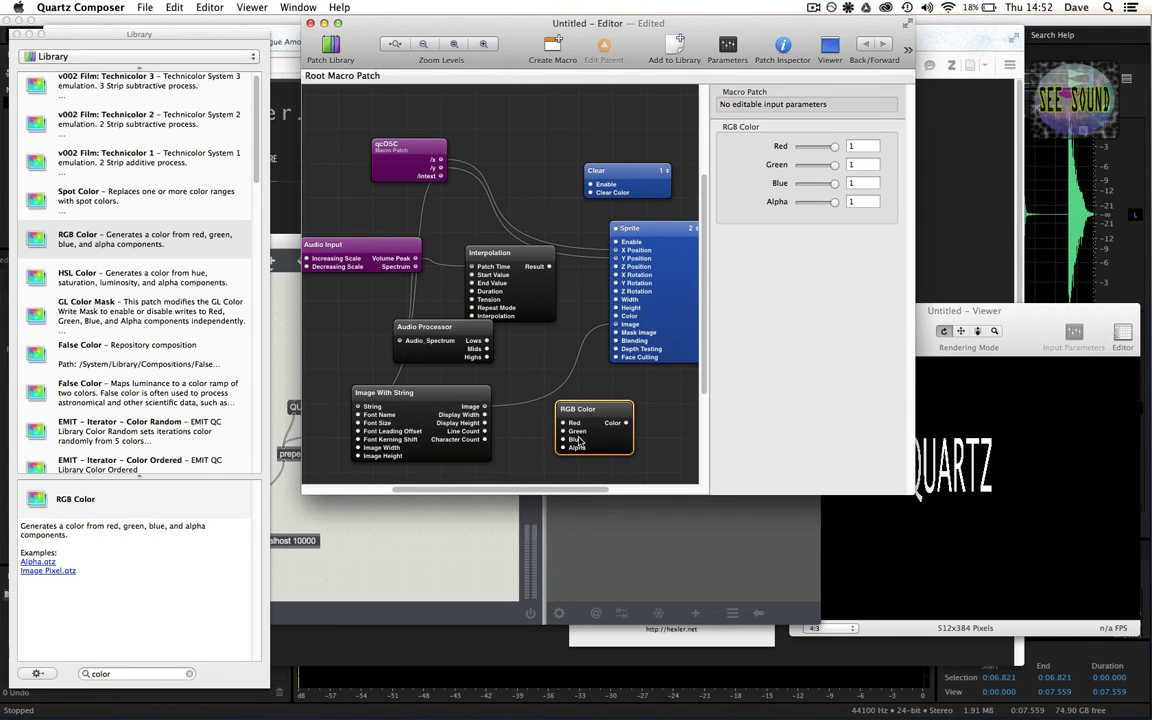
left_click_drag(627, 424, 636, 298)
left_click_drag(573, 410, 554, 377)
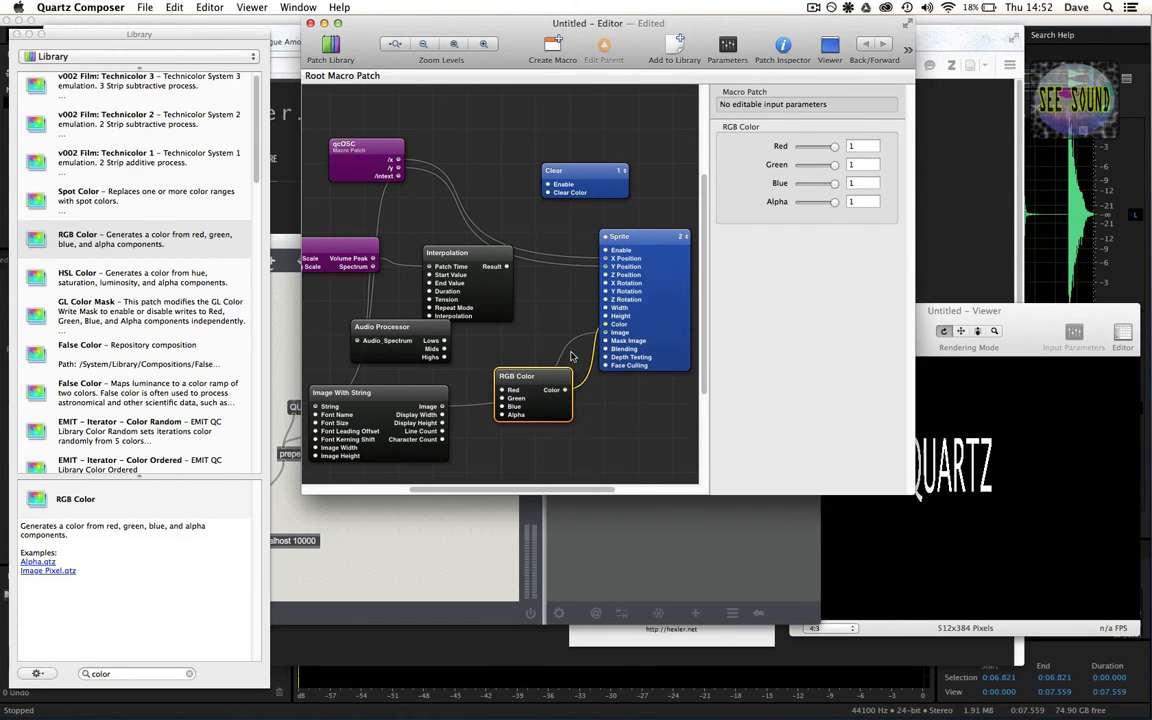
left_click(370, 452)
left_click_drag(510, 384, 500, 409)
left_click(648, 318)
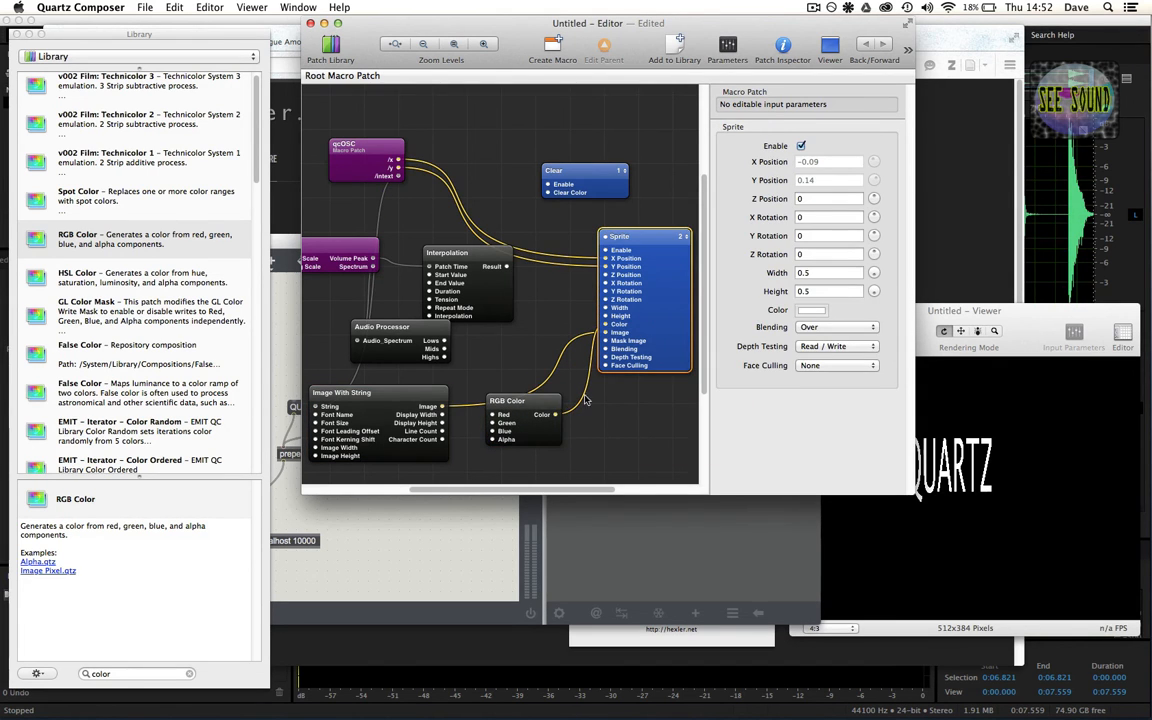
Try out the RGB Color values and set Red to 0, Green to 0 and Blue to 1, with the Viewer in sight
left_click(510, 405)
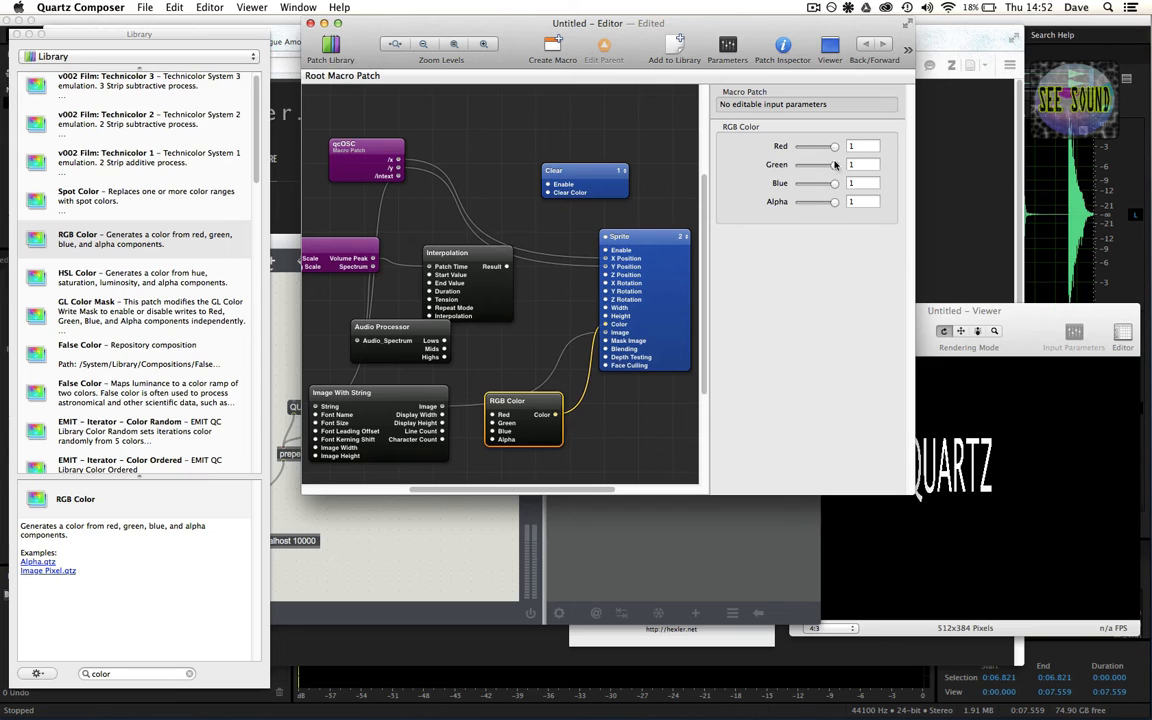
left_click_drag(834, 146, 818, 184)
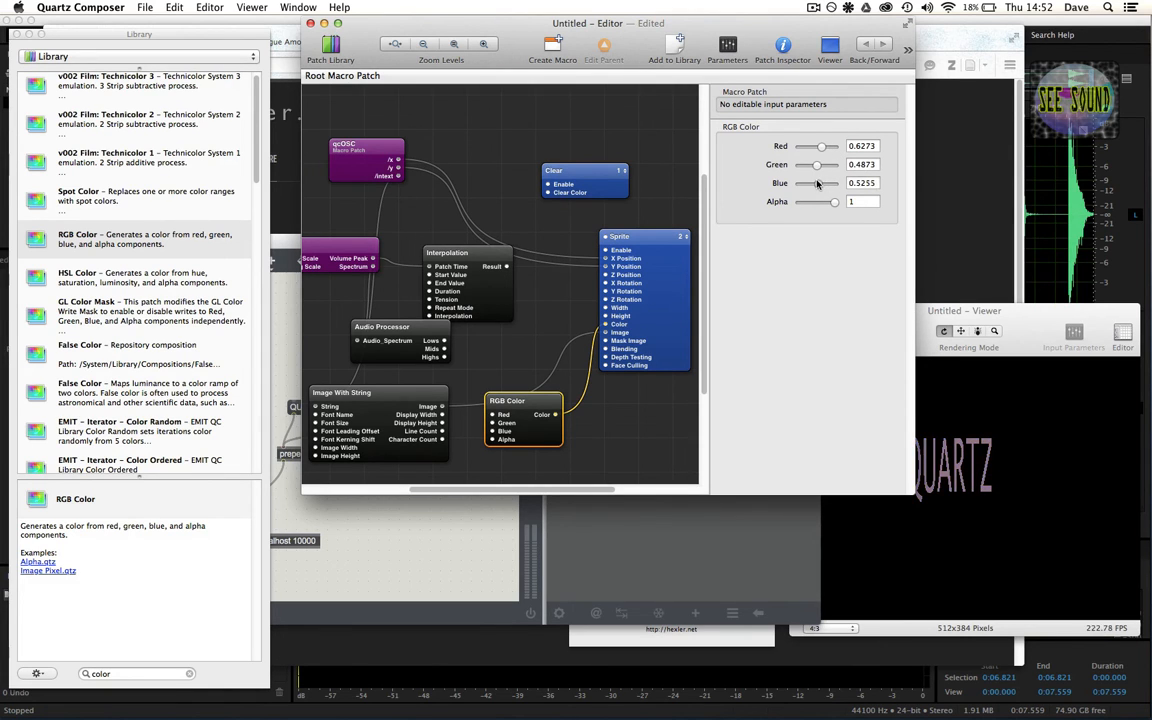
left_click_drag(1025, 321, 1030, 308)
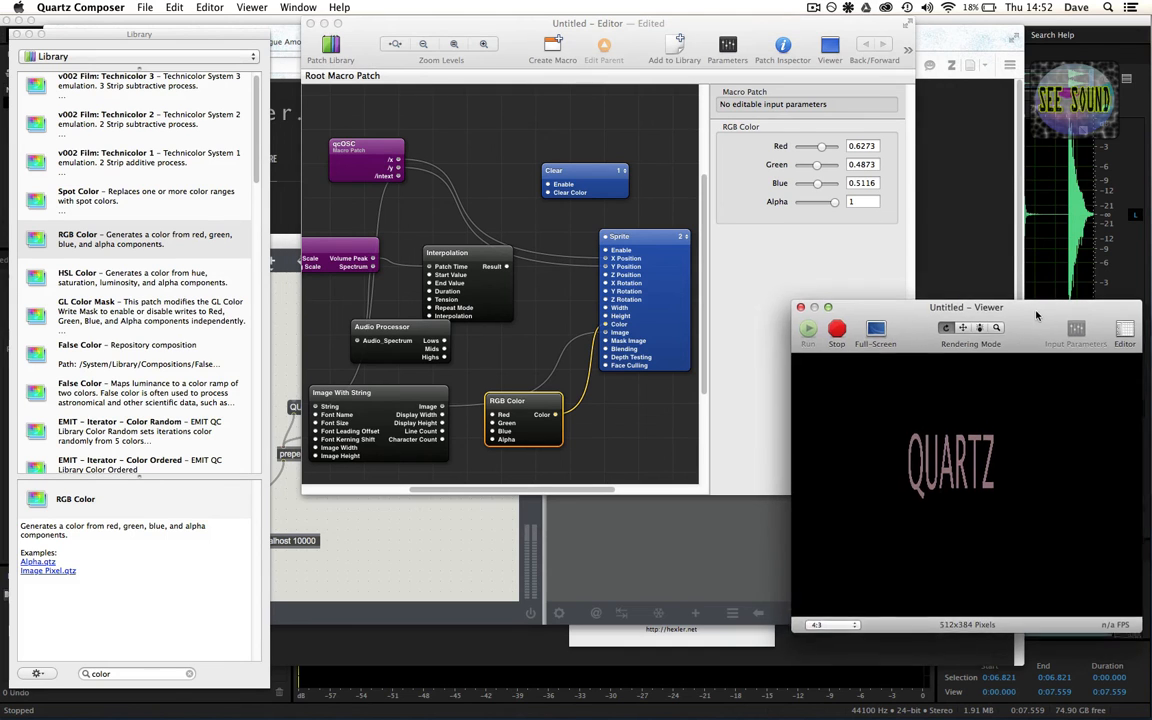
left_click_drag(820, 185, 767, 190)
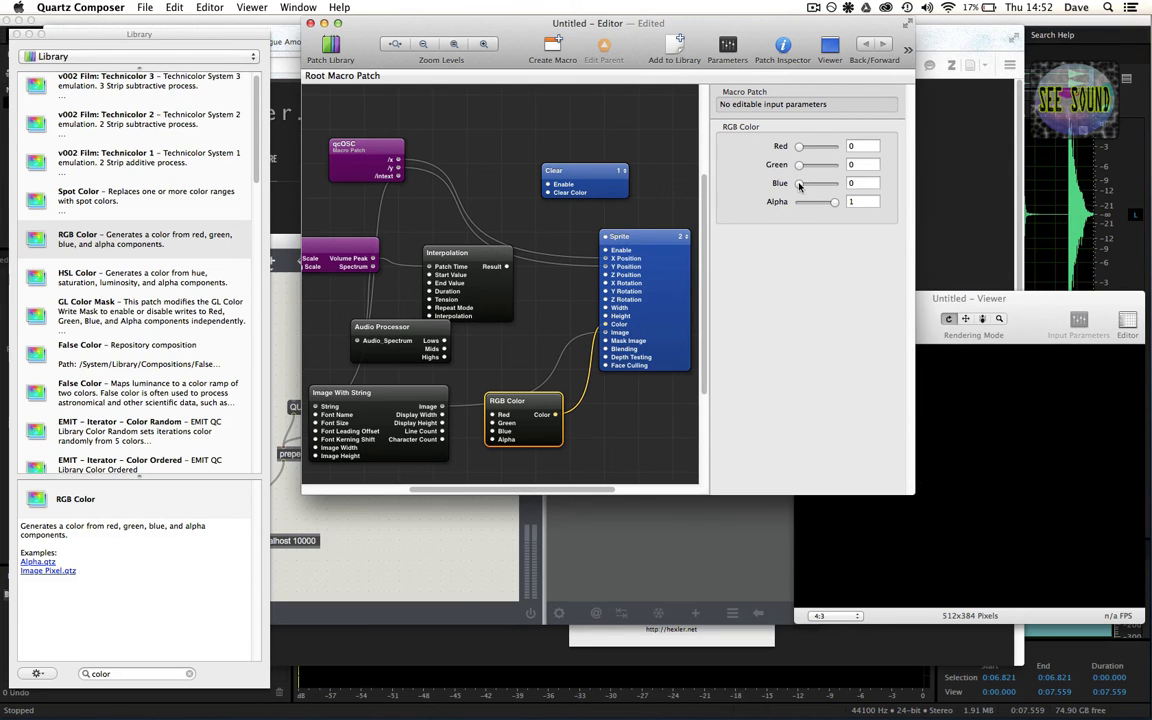
left_click_drag(799, 185, 838, 185)
left_click_drag(1037, 312, 1062, 330)
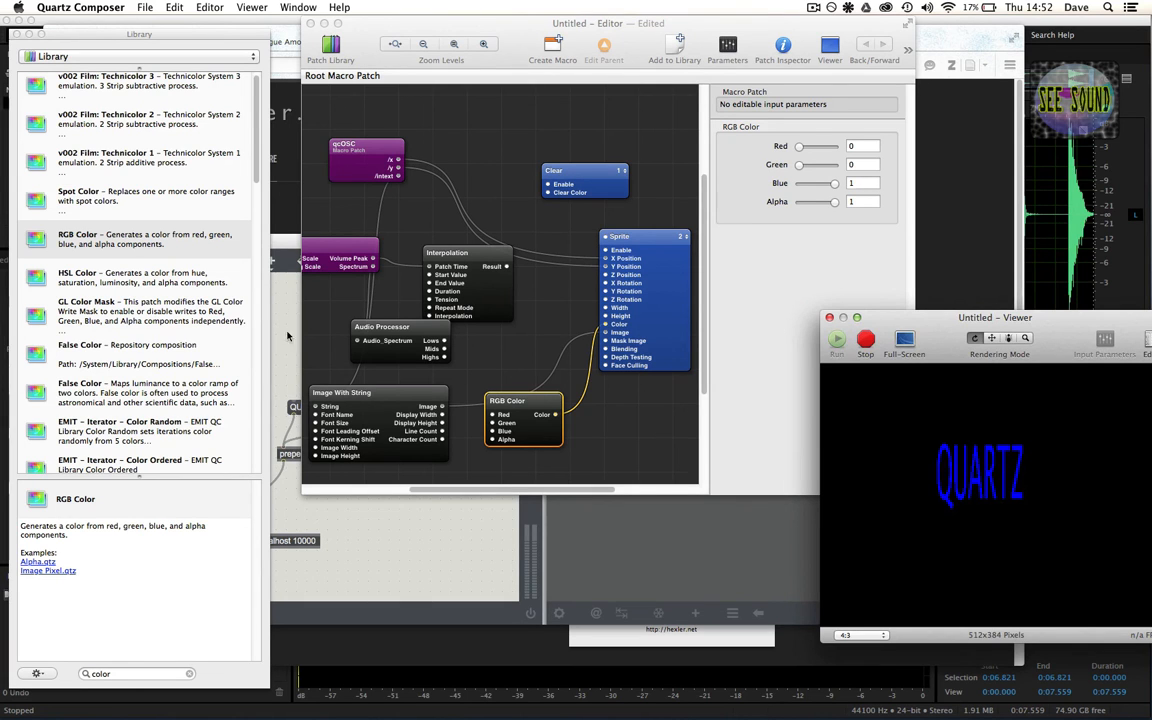
Switch to Max, add a swatch object to the right of the text messages and enlarge it
left_click_drag(286, 251, 308, 222)
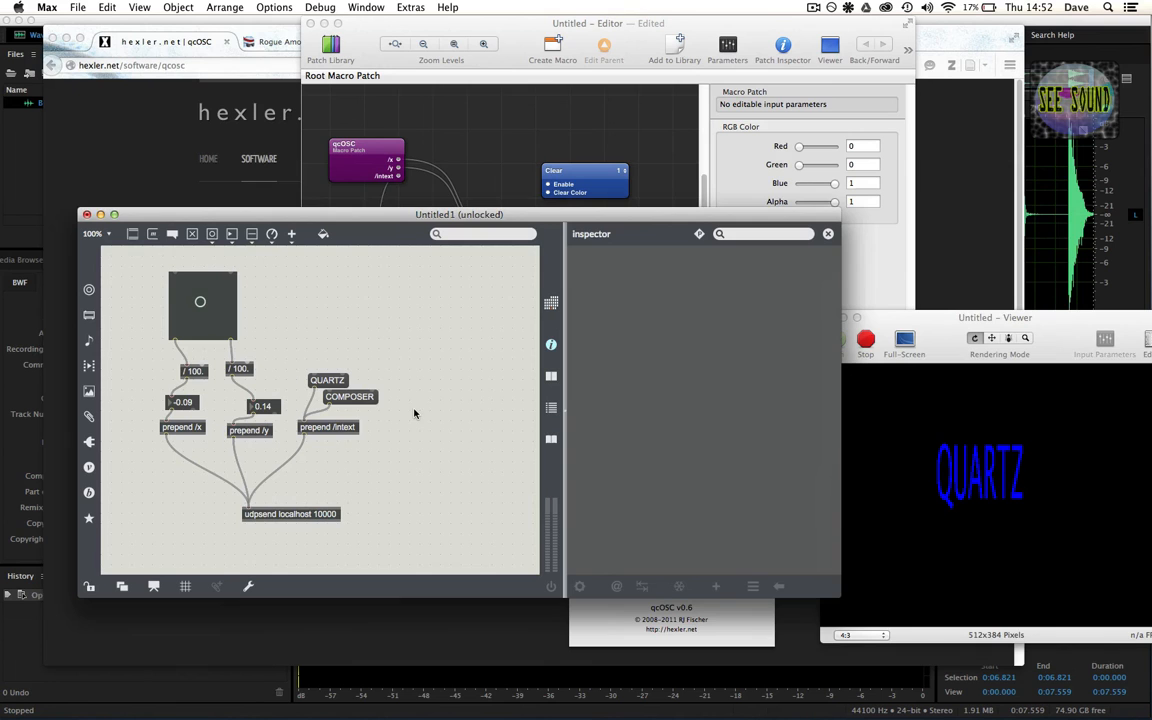
type("n")
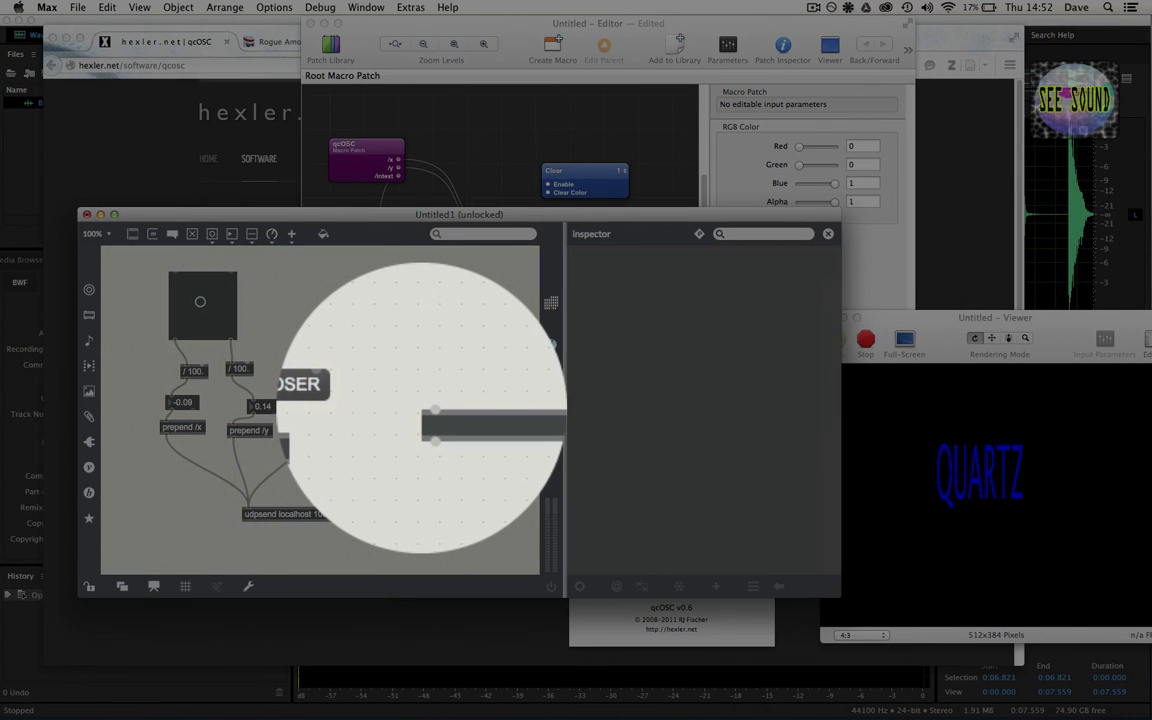
type("swatch")
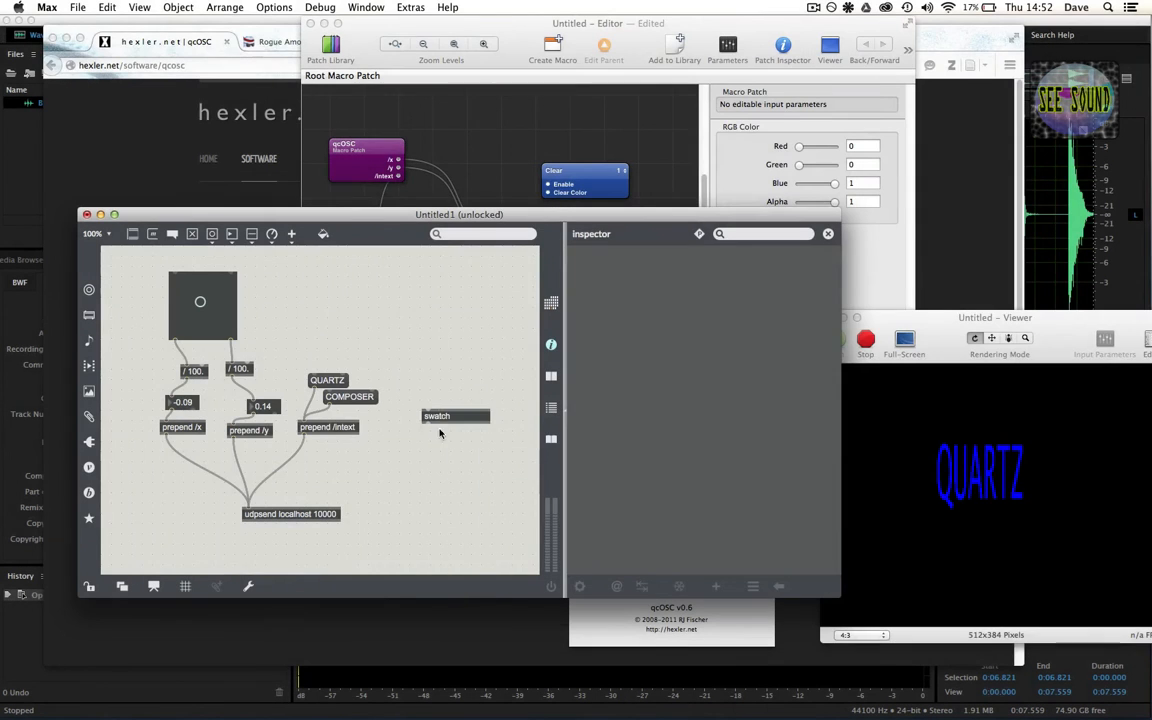
key("Return")
left_click_drag(440, 428, 530, 378)
Add an unpack 0. 0. 0. 0. object below the swatch and connect the swatch's output to it
left_click(486, 422)
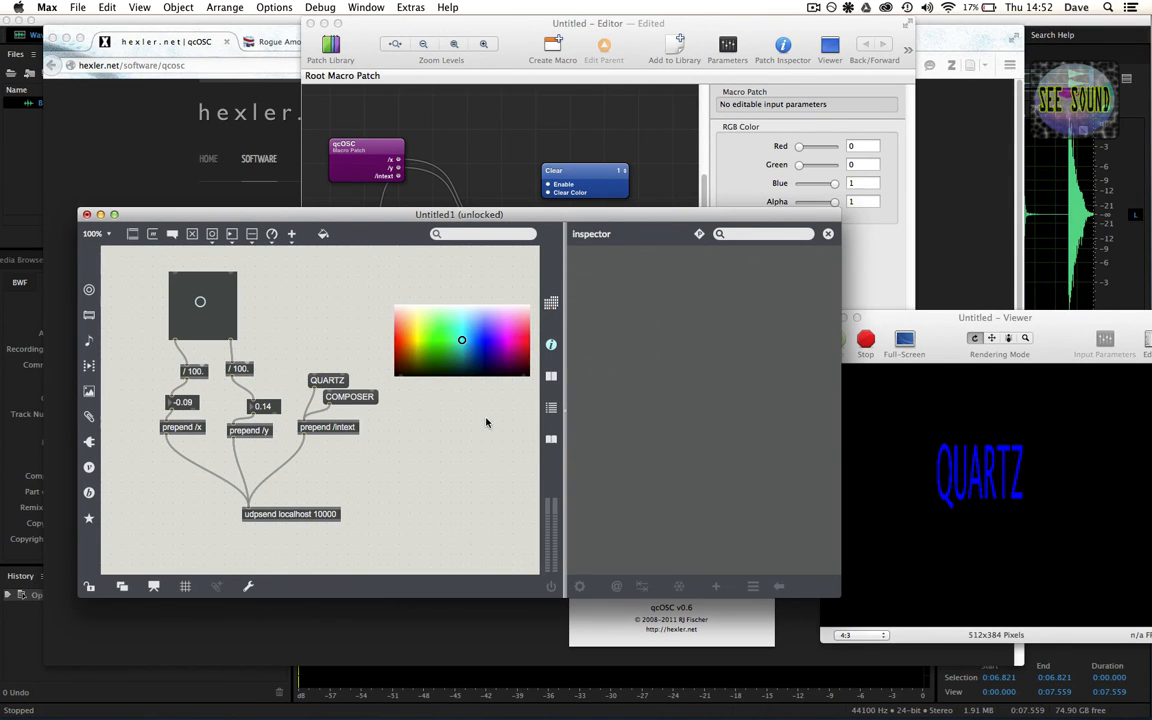
type("nunpack 0. 0")
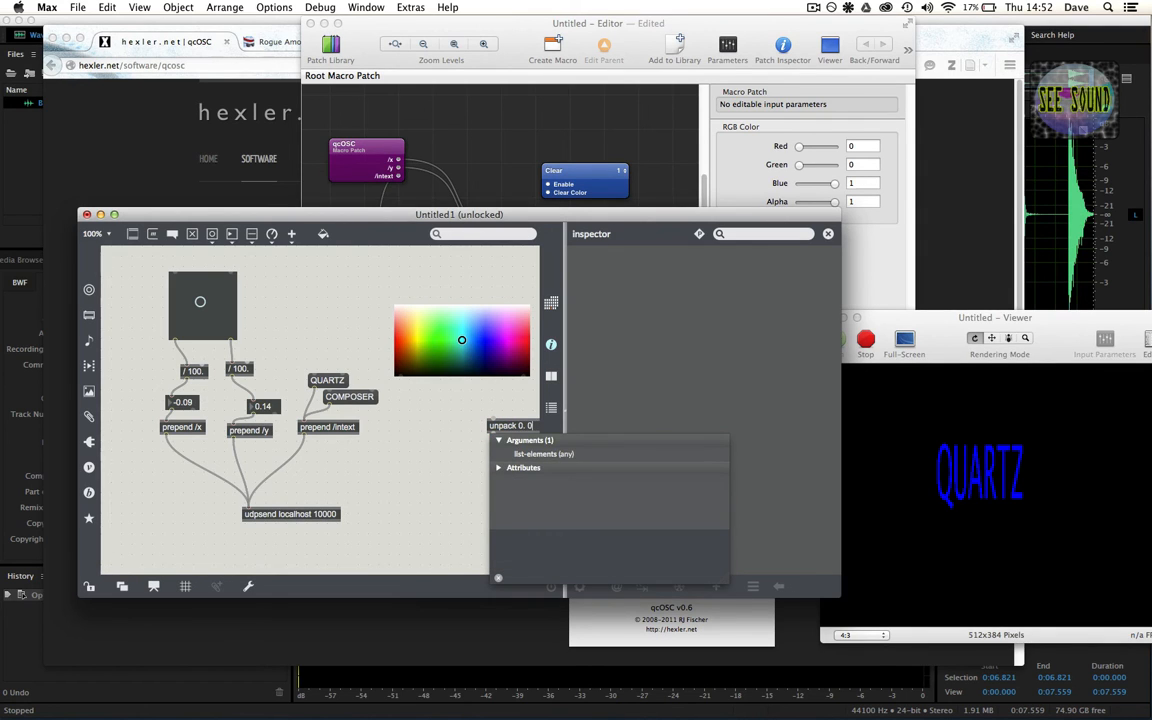
type(". 0. 0.")
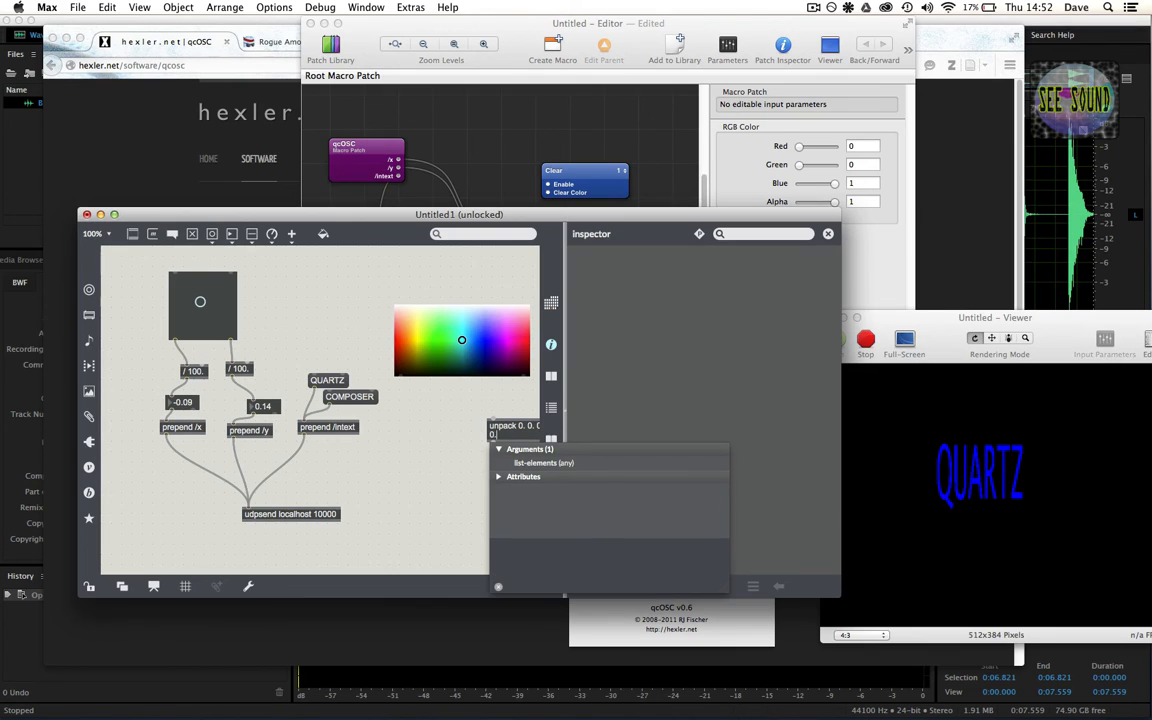
left_click(470, 420)
left_click_drag(515, 436, 462, 419)
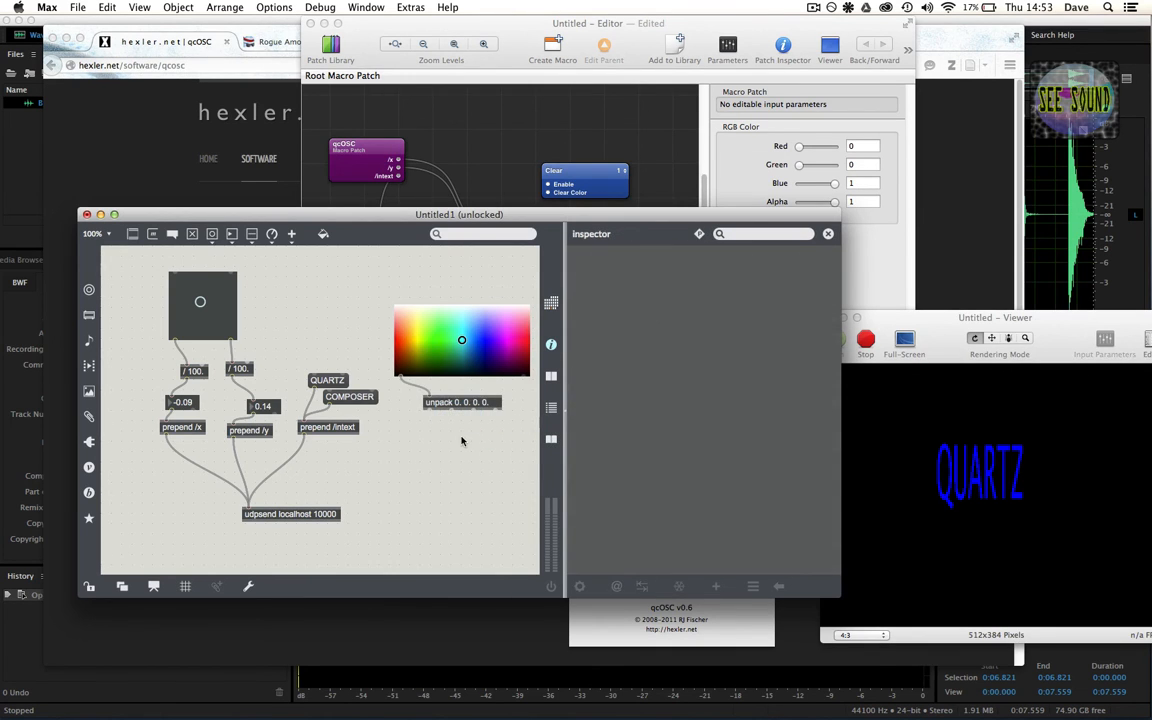
Add a prepend /R object, feed it from unpack's first outlet and connect it to udpsend localhost 10000
type("n")
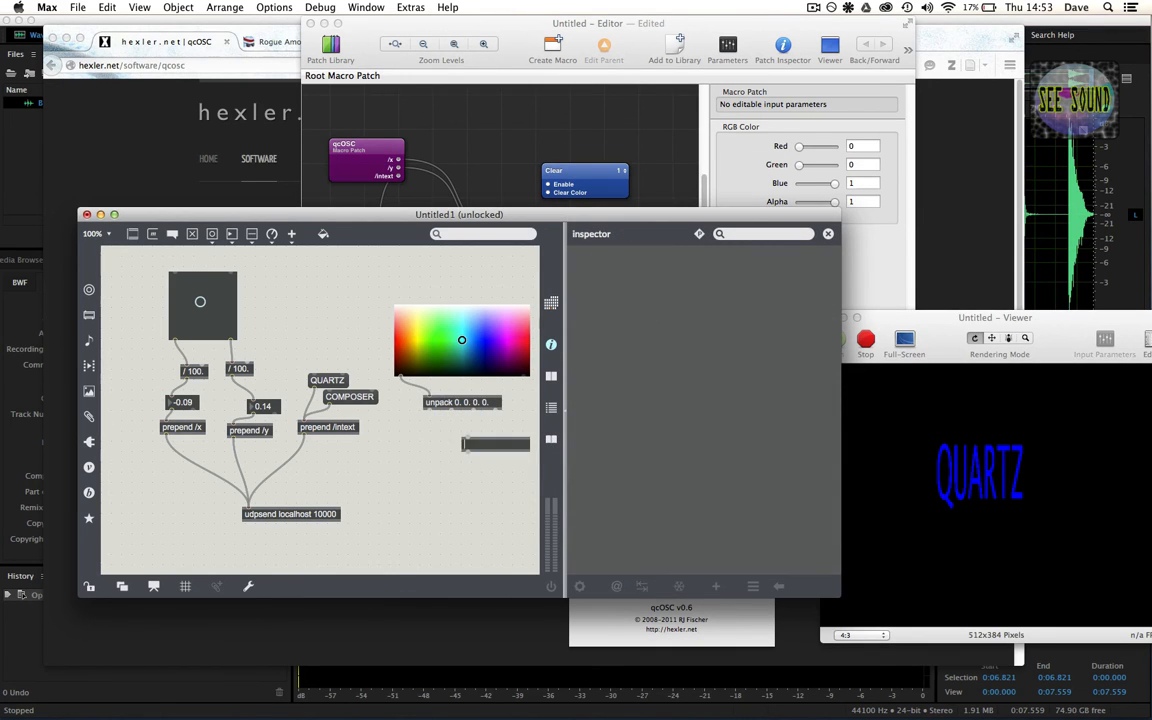
type("prepe")
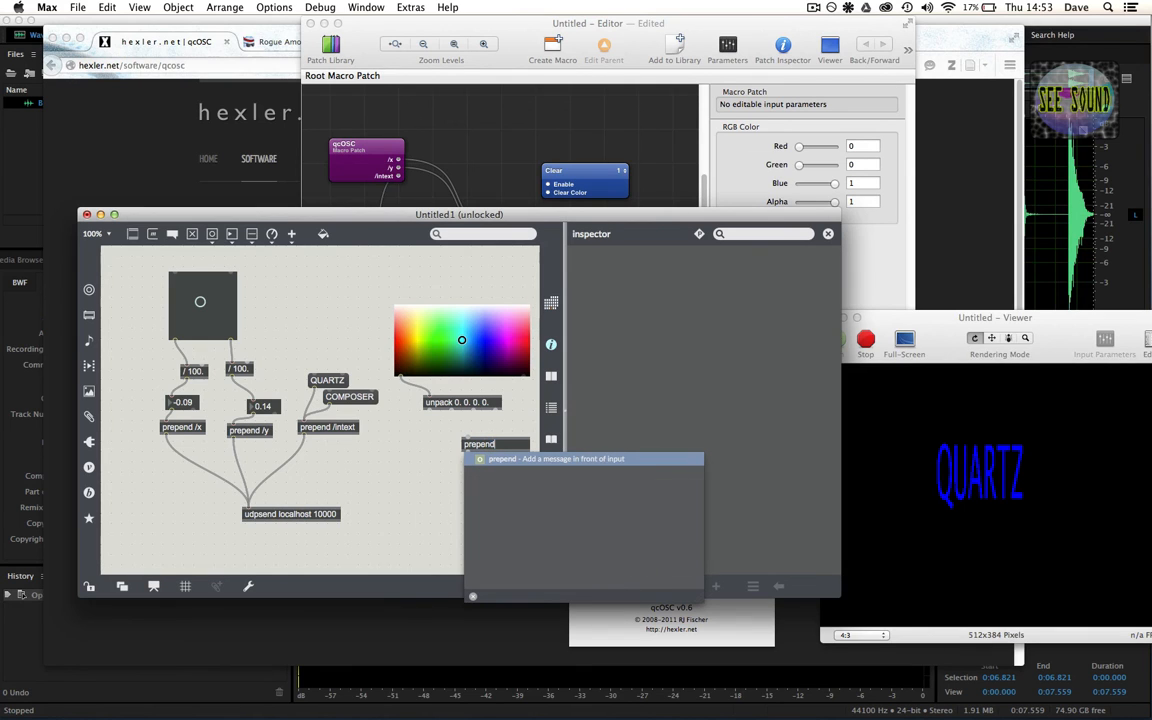
type("nd")
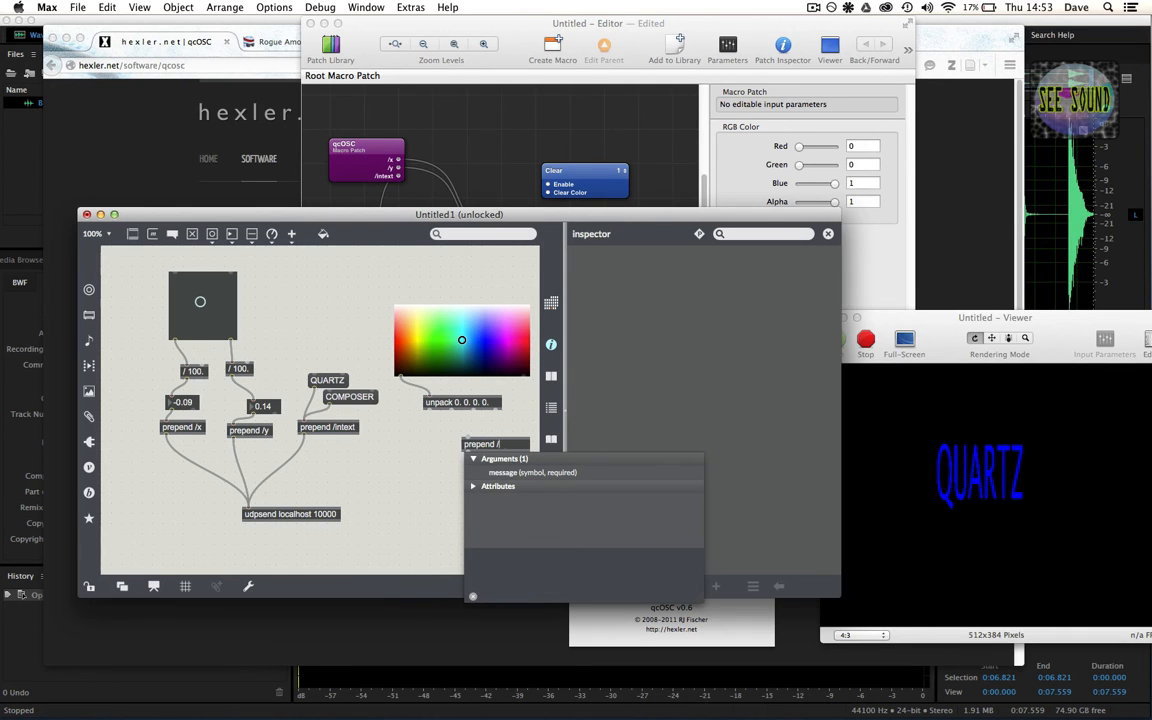
left_click(420, 443)
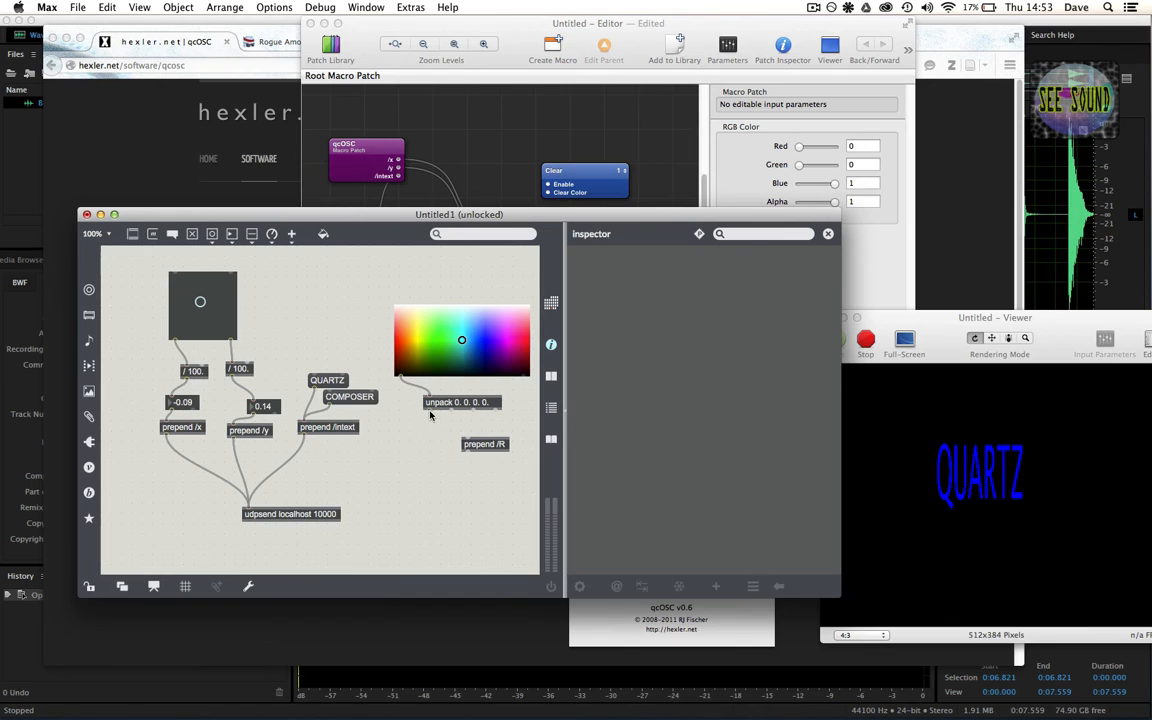
left_click_drag(483, 450, 248, 508)
Make two copies of prepend /R below the original and connect them to unpack's second and third outlets
left_click(440, 437)
left_click_drag(440, 447, 448, 456)
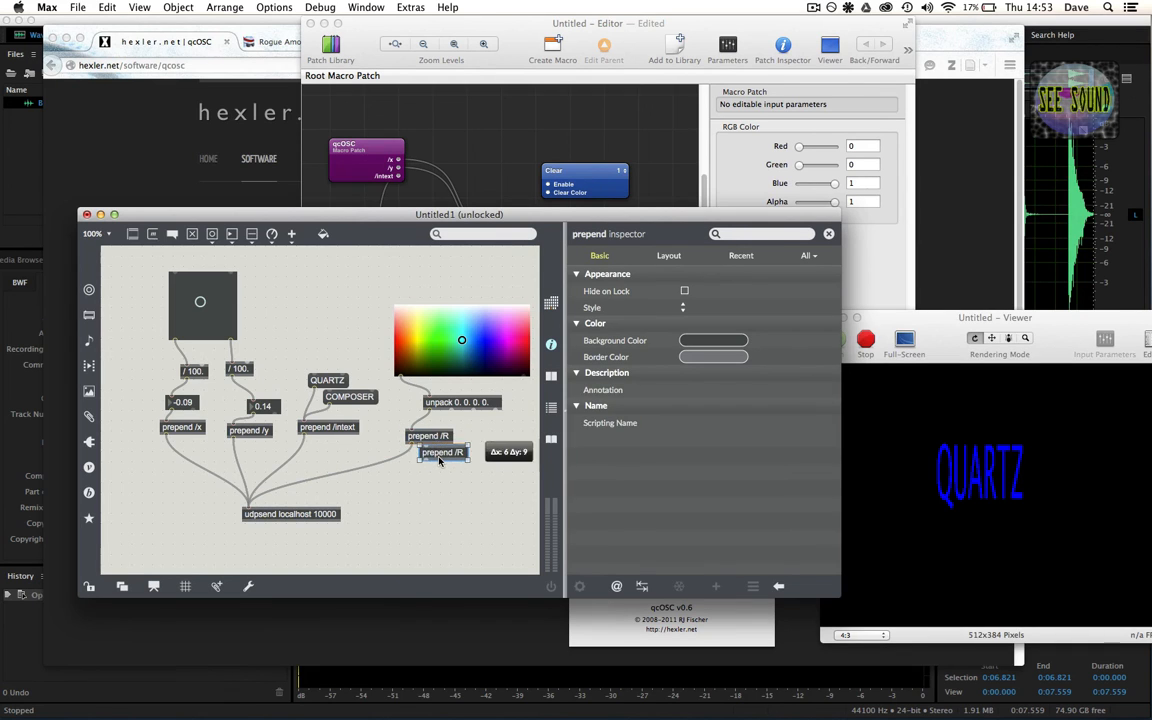
key("super+d")
left_click(452, 425)
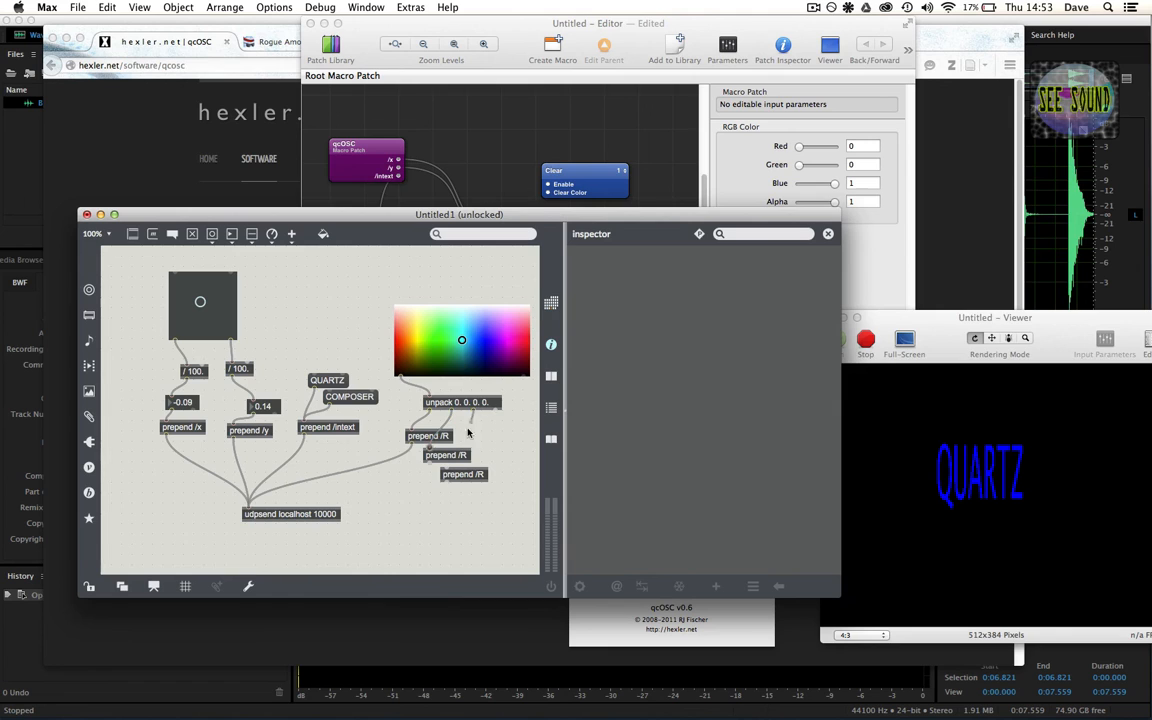
Change the two copied prepend objects to prepend /G and prepend /B
left_click(463, 456)
left_click(464, 456)
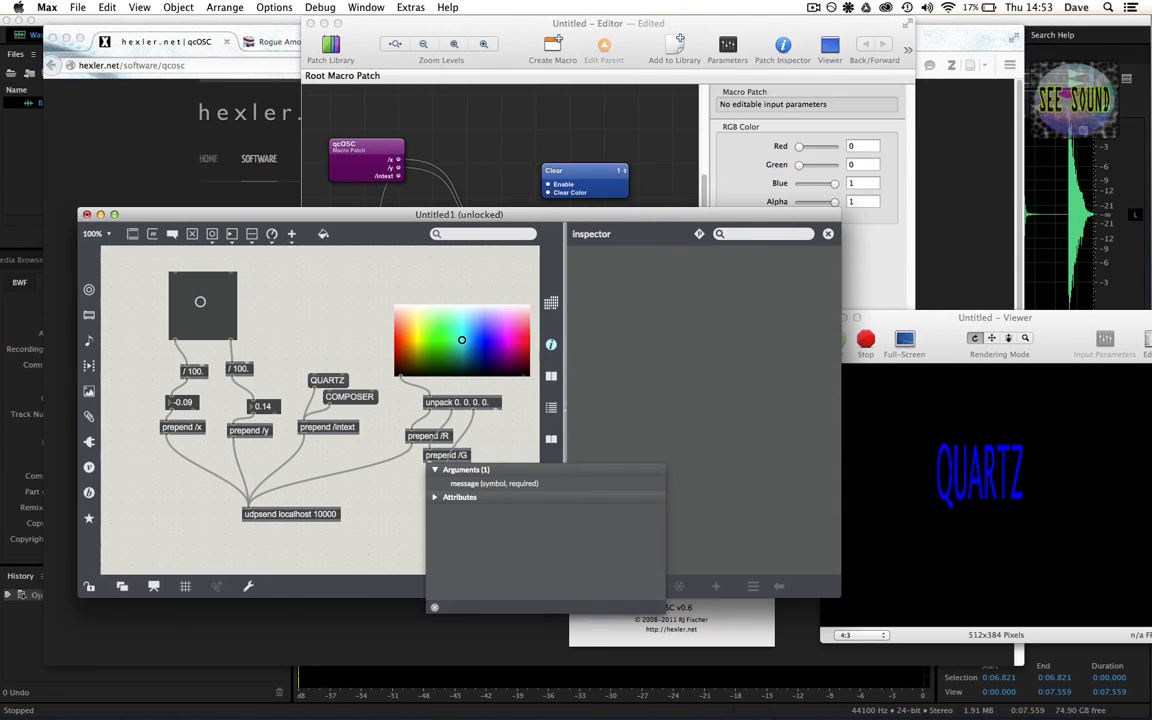
left_click(512, 449)
double_click(484, 475)
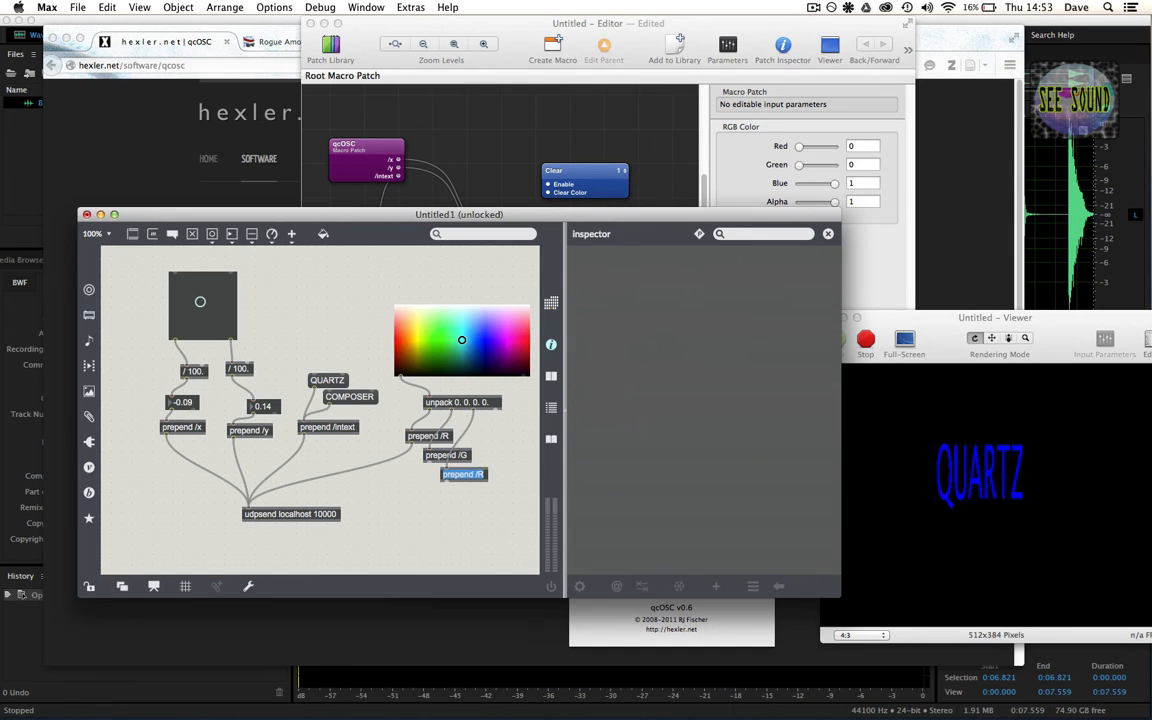
key("Right")
key("BackSpace")
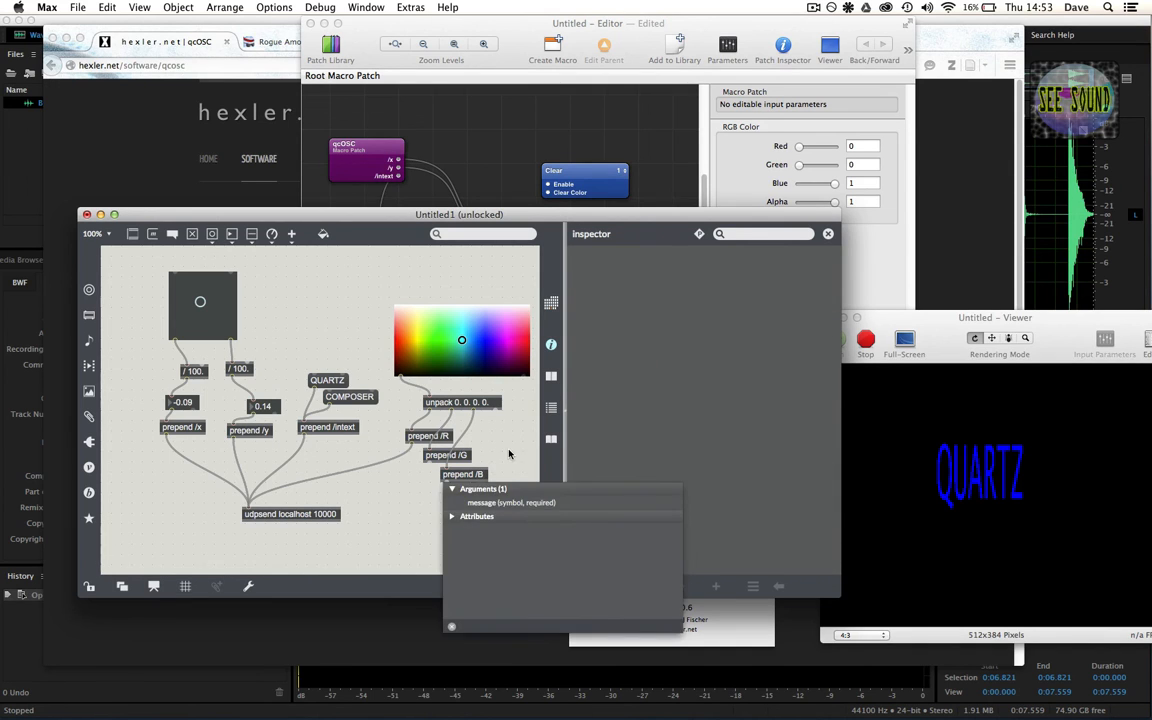
left_click(509, 455)
Connect prepend /G and prepend /B to udpsend localhost 10000 and send a swatch colour from the locked patch to qcOSC
left_click_drag(431, 468, 250, 506)
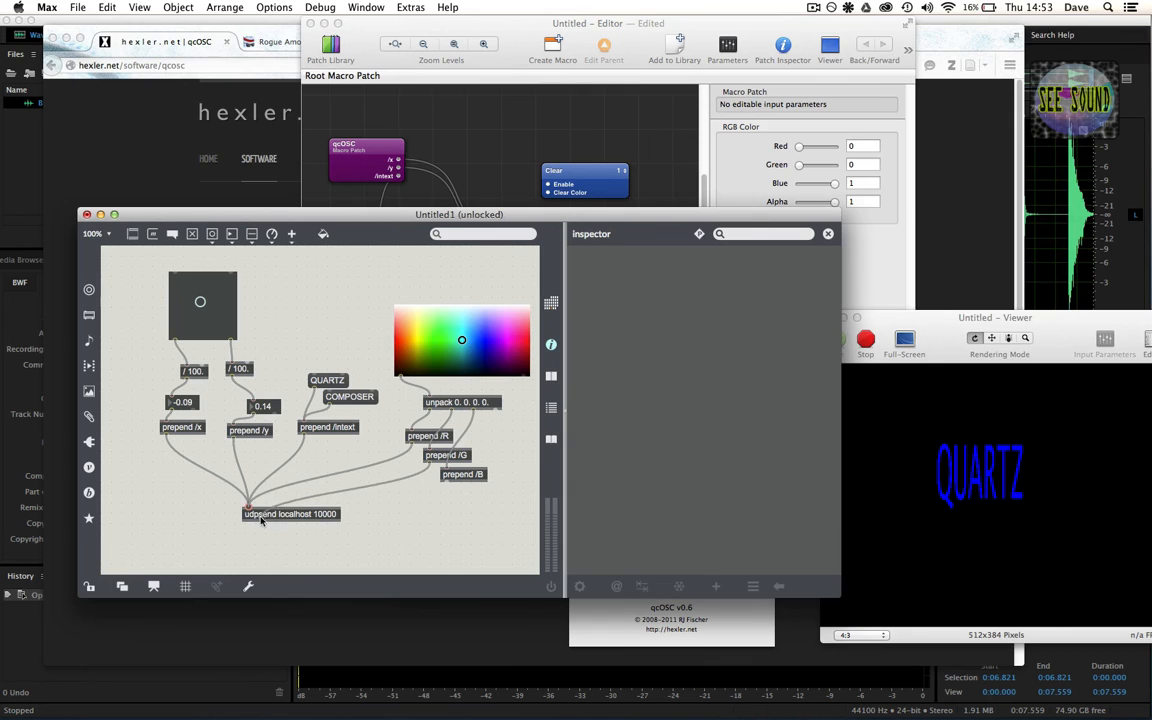
left_click_drag(446, 483, 250, 508)
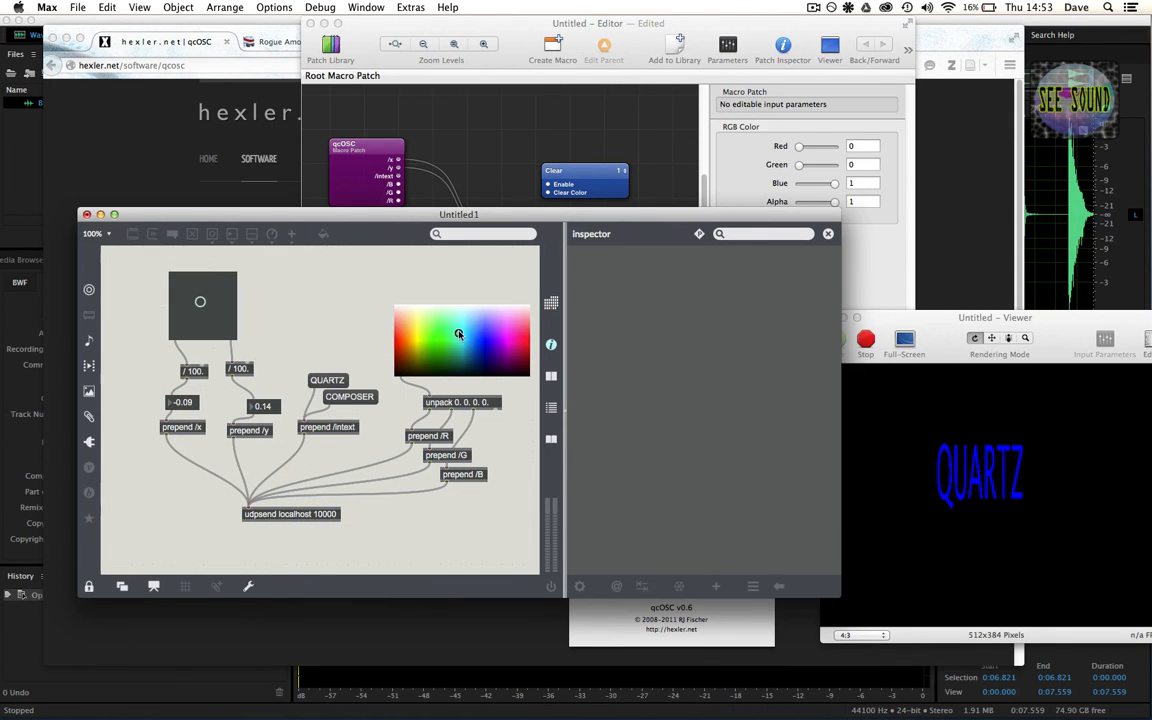
left_click_drag(425, 214, 392, 293)
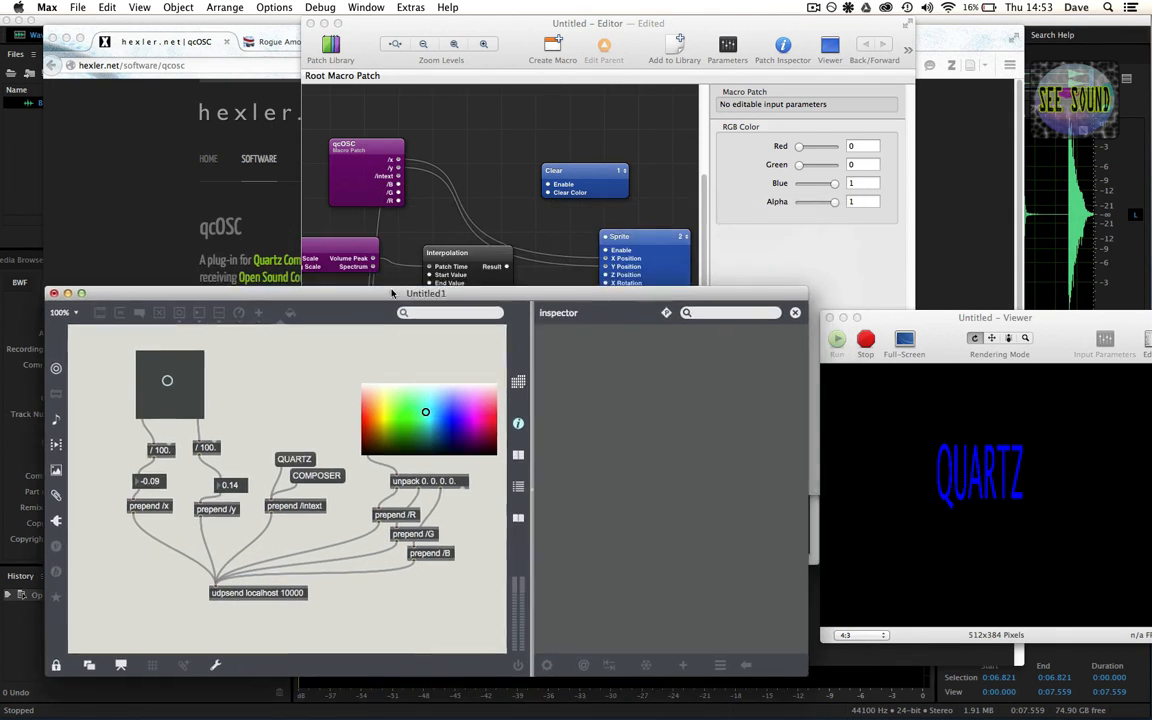
Switch to Quartz Composer and connect qcOSC's /B, /G and /R outputs to RGB Color's Blue, Green and Red inputs
left_click(401, 228)
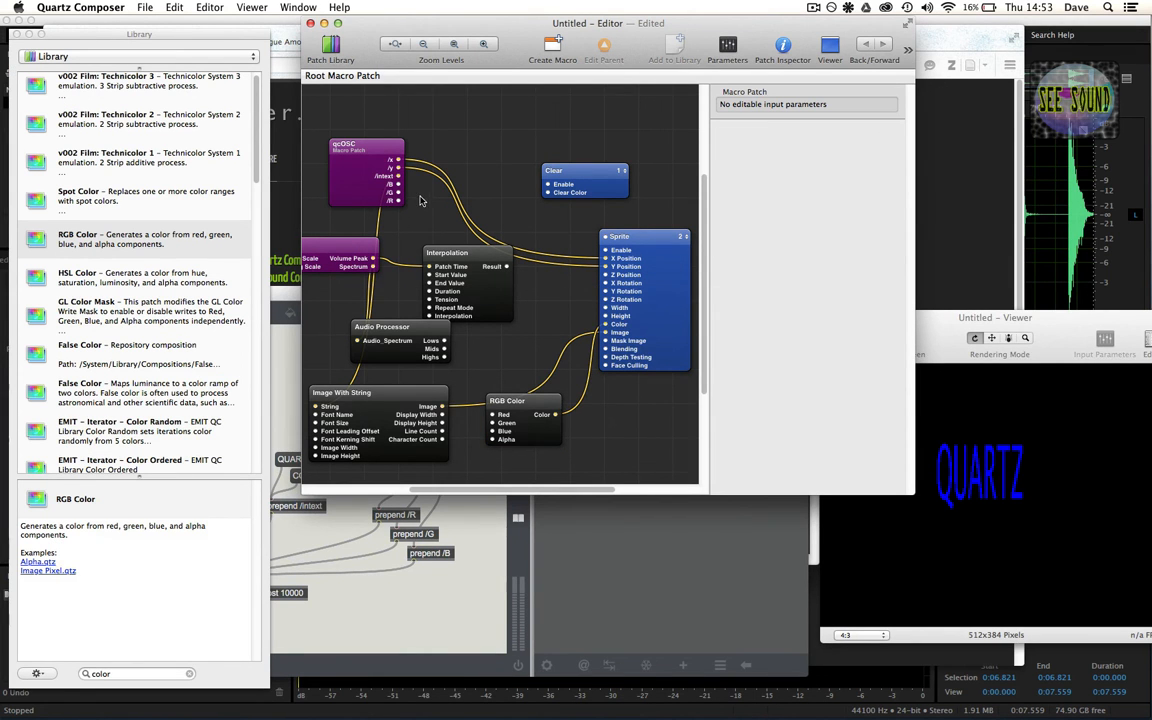
left_click_drag(399, 190, 492, 431)
left_click_drag(399, 193, 492, 423)
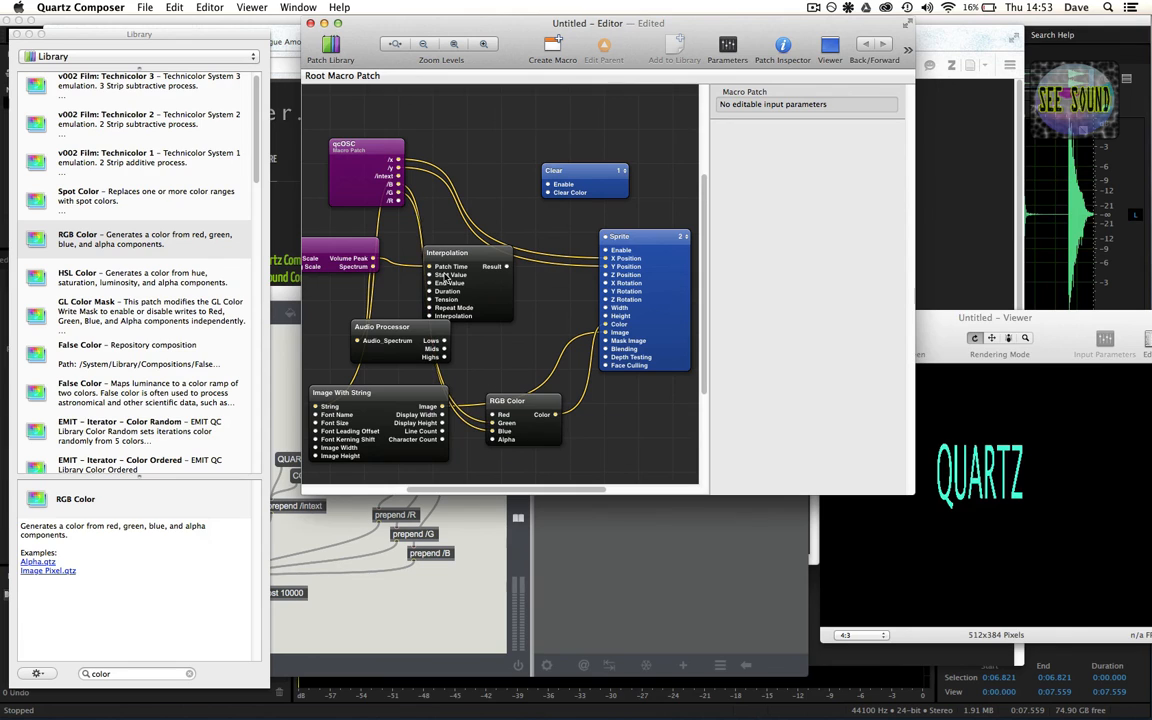
left_click_drag(418, 314, 492, 415)
Switch to Max, connect a floating-point number box to unpack's first outlet and try blue and red in the swatch
left_click(296, 300)
left_click_drag(420, 415, 446, 417)
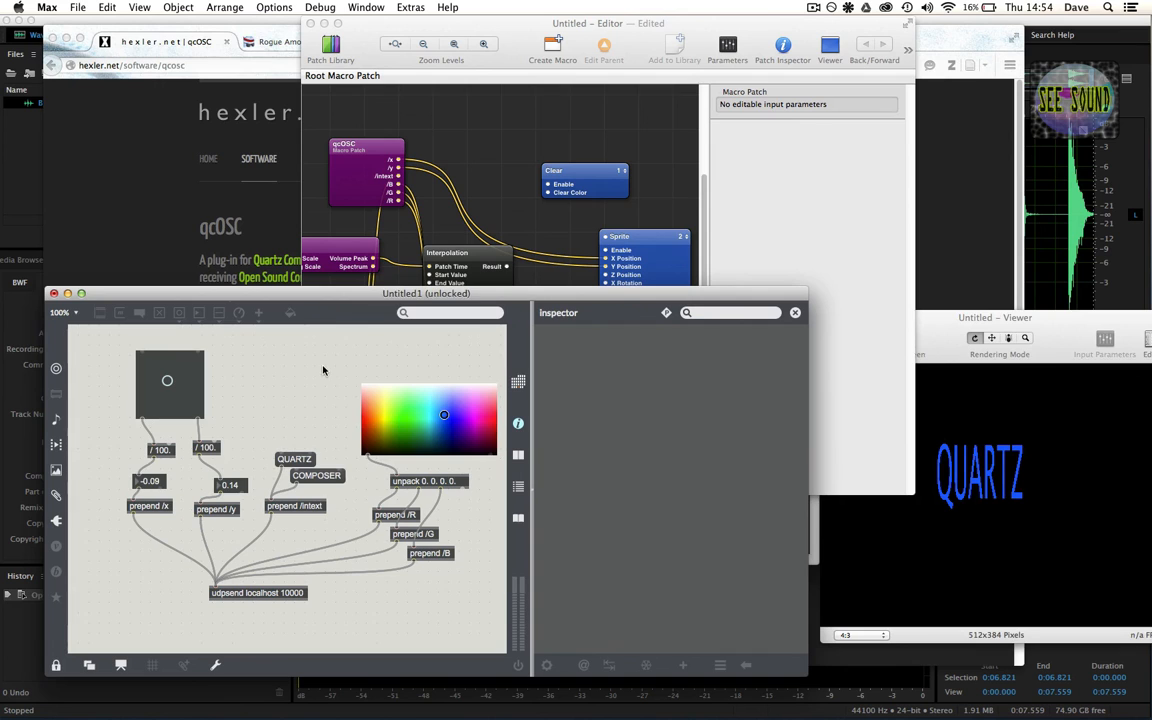
key("super+e")
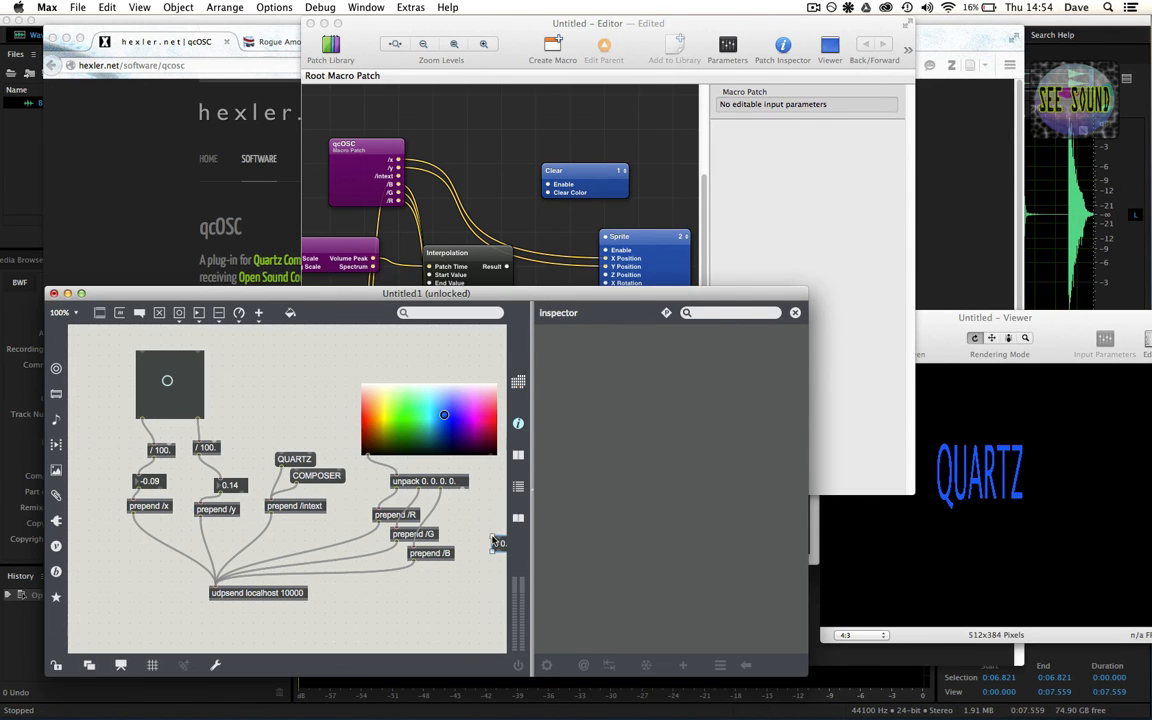
left_click_drag(500, 546, 460, 521)
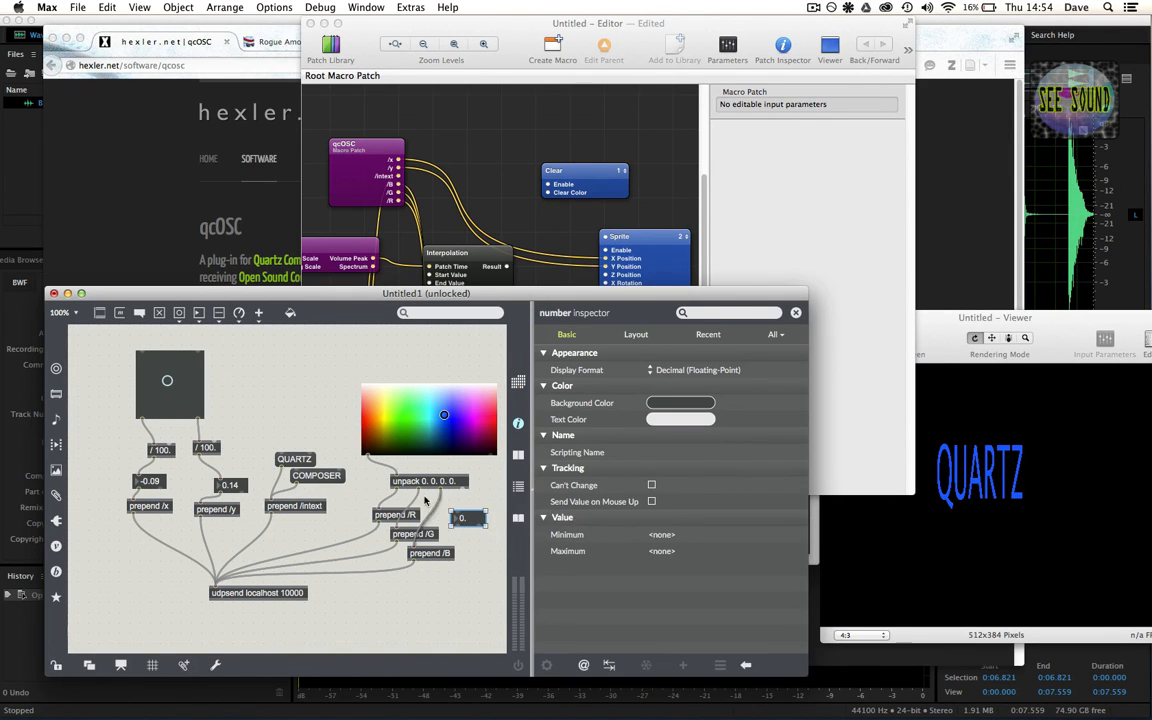
left_click_drag(397, 488, 460, 514)
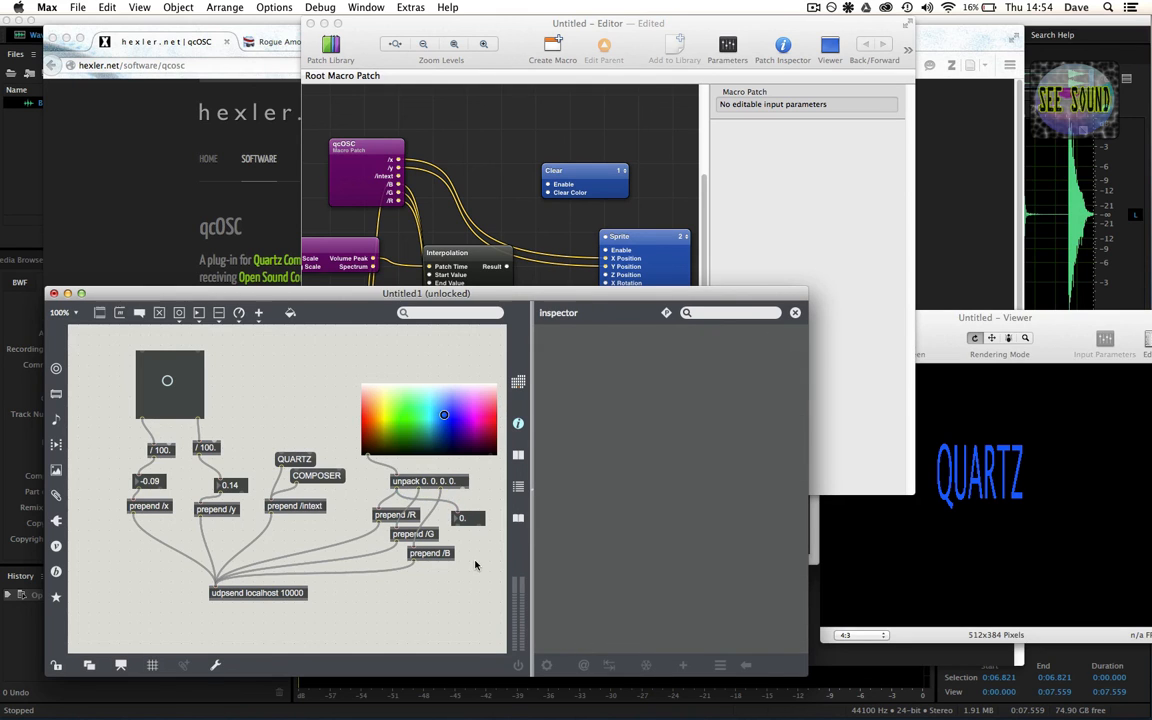
key("super+e")
mouse_move(385, 392)
left_mouse_down()
mouse_move(366, 400)
mouse_move(352, 388)
mouse_move(419, 441)
mouse_move(382, 405)
mouse_move(380, 352)
mouse_move(407, 378)
mouse_move(329, 419)
mouse_move(349, 424)
left_mouse_up()
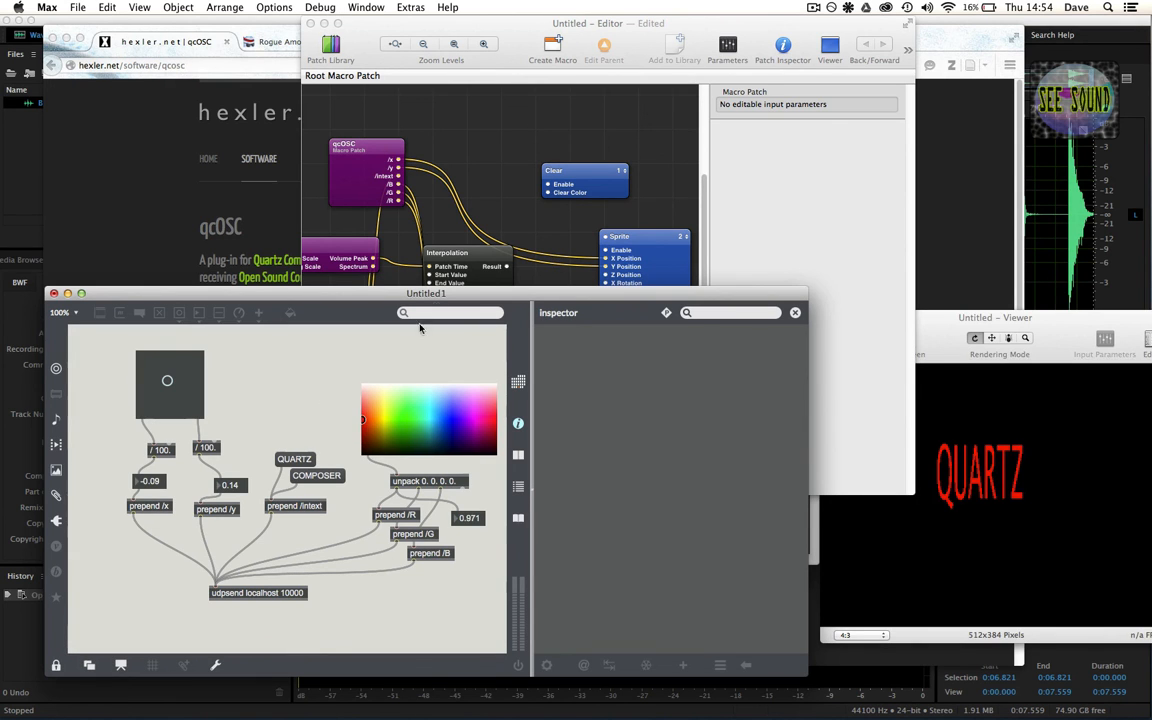
Show RGB Color's parameters in Quartz Composer, then switch to Max and shift the swatch colour to light blue to compare the values
left_click(491, 199)
left_click(536, 401)
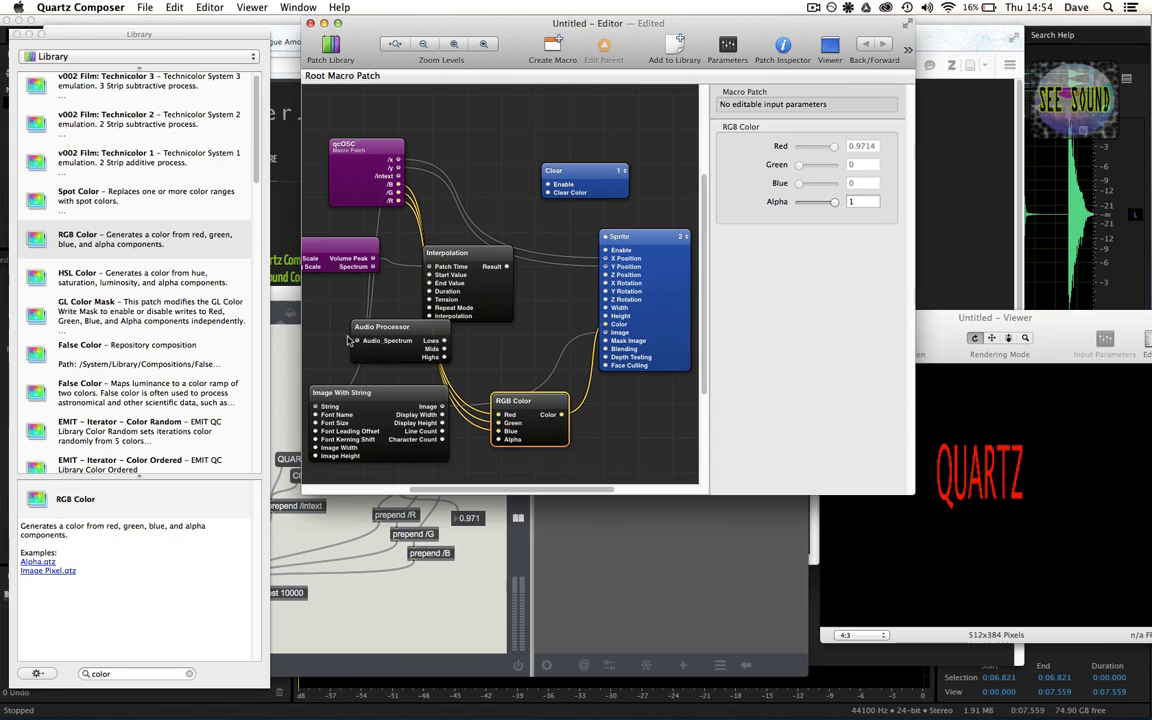
left_click(293, 302)
left_click_drag(373, 386, 427, 422)
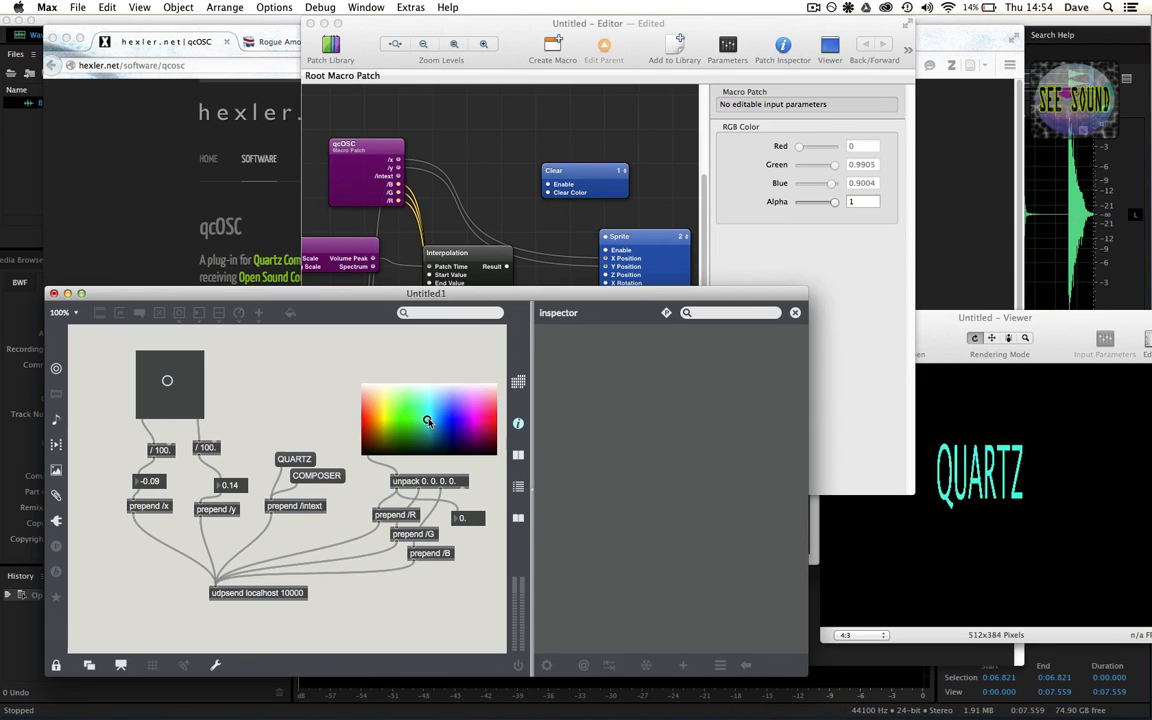
left_click_drag(426, 421, 433, 420)
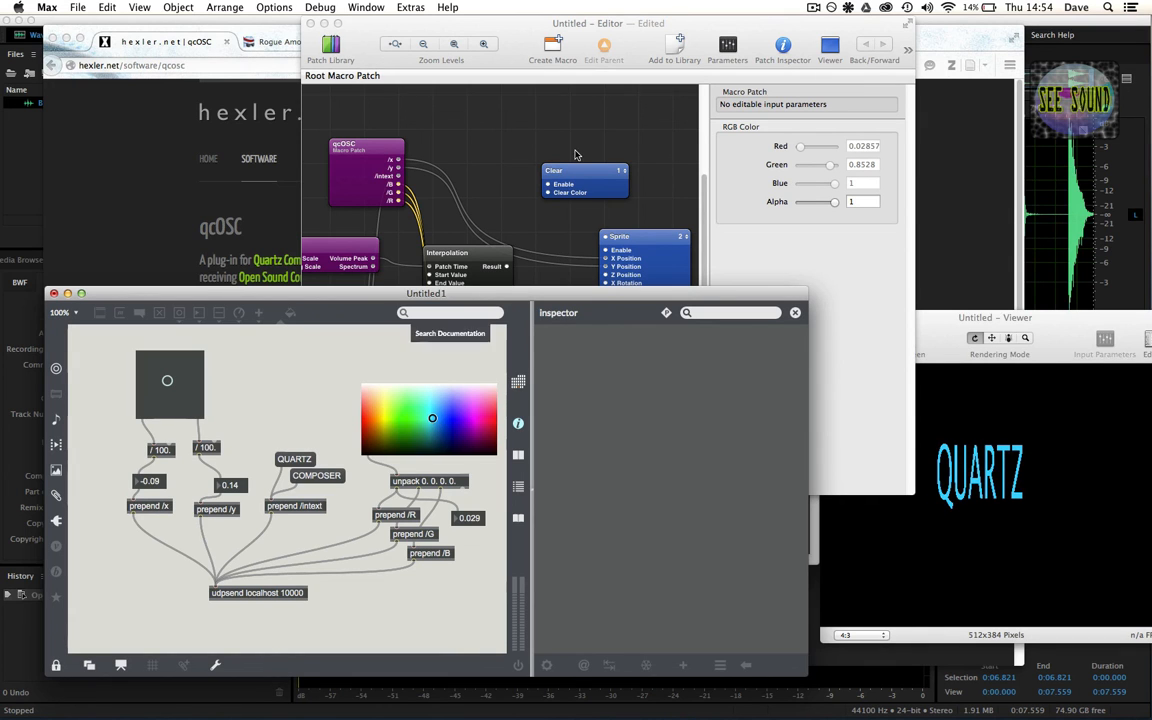
Switch to Quartz Composer, move the RGB Color patch slightly up and return to Max
left_click(519, 36)
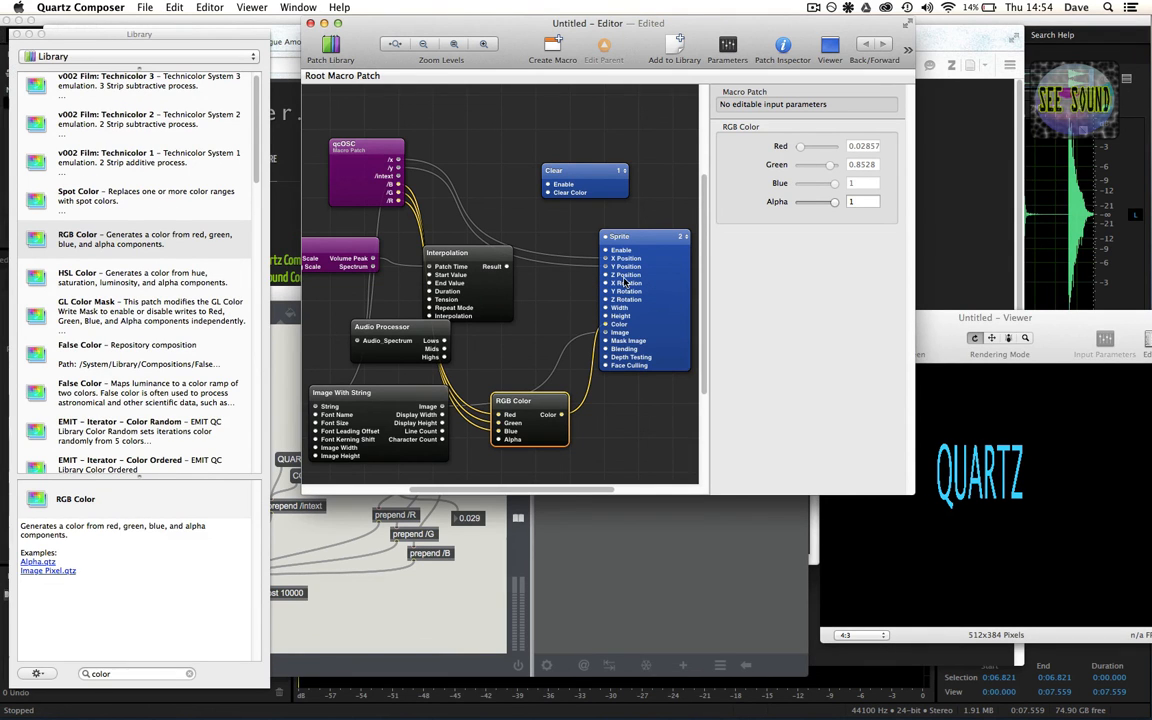
left_click_drag(531, 403, 534, 386)
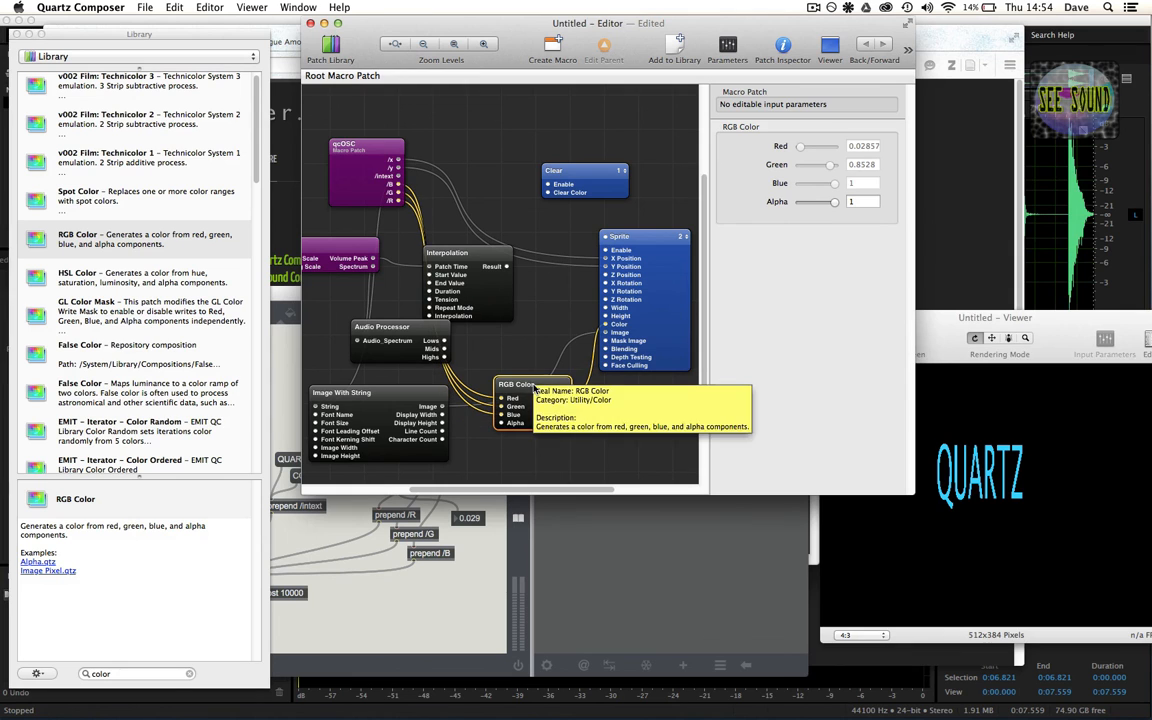
left_click(294, 299)
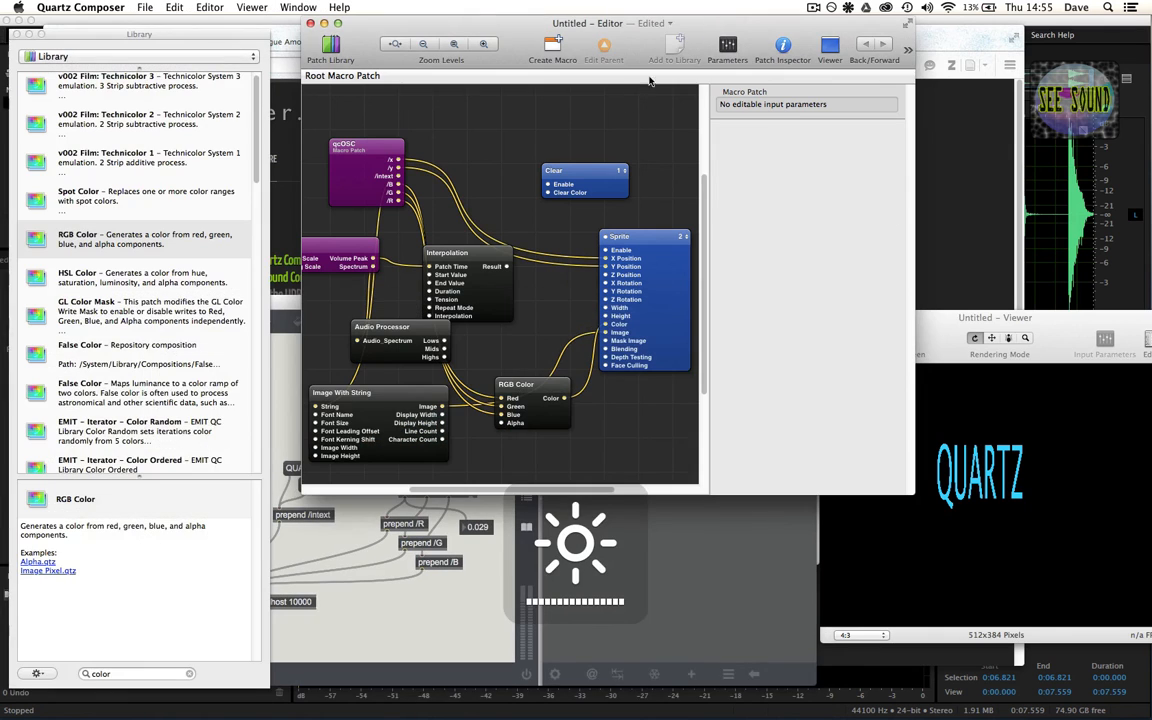
left_click(283, 308)
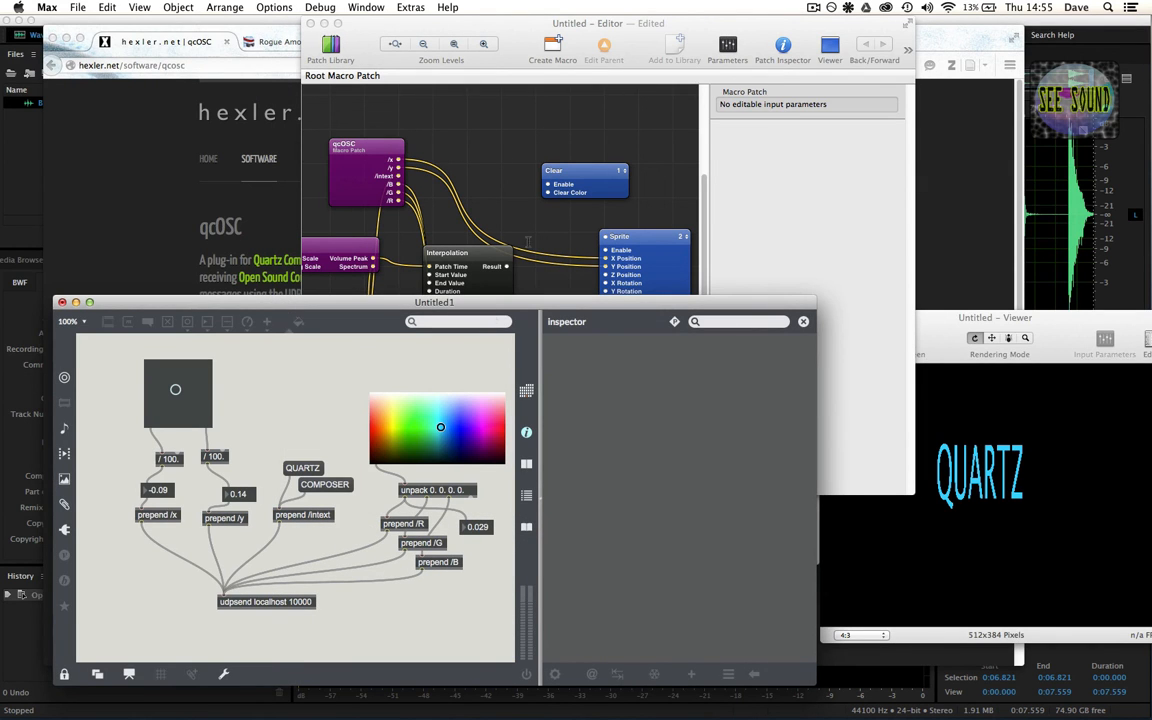
Switch to Quartz Composer and connect Interpolation's Result to the Sprite's Width and Audio Processor's Mids to its Height
left_click(505, 272)
left_click_drag(507, 270, 604, 309)
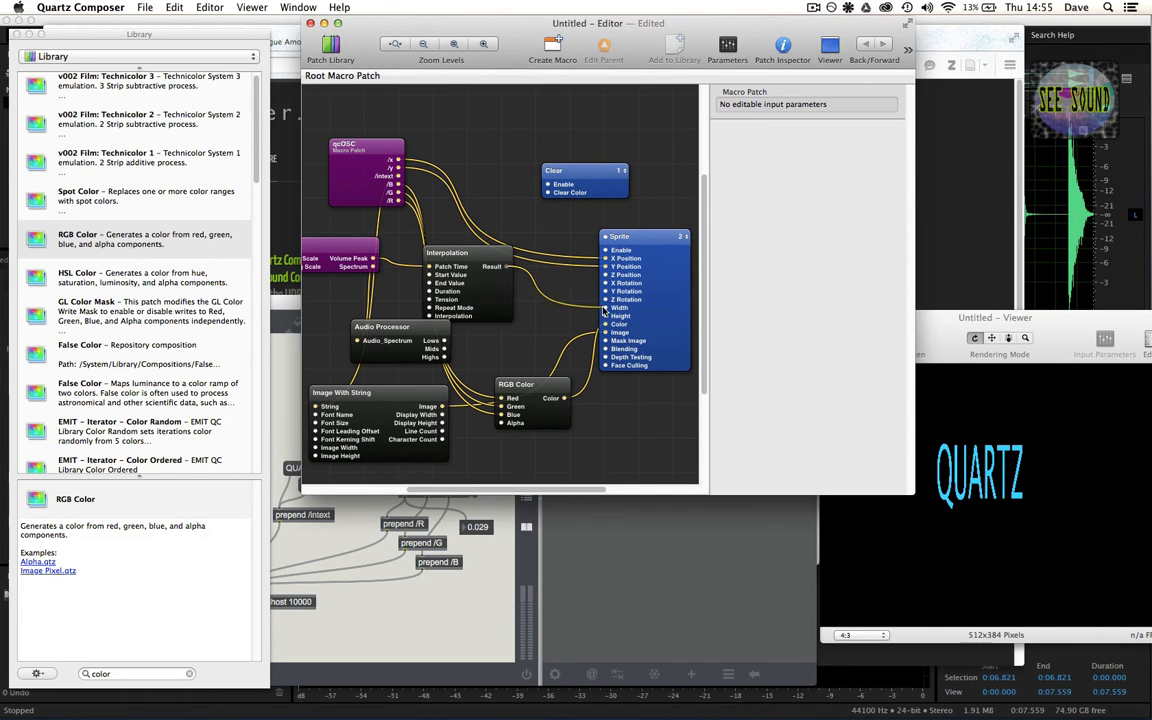
left_click_drag(423, 332, 605, 316)
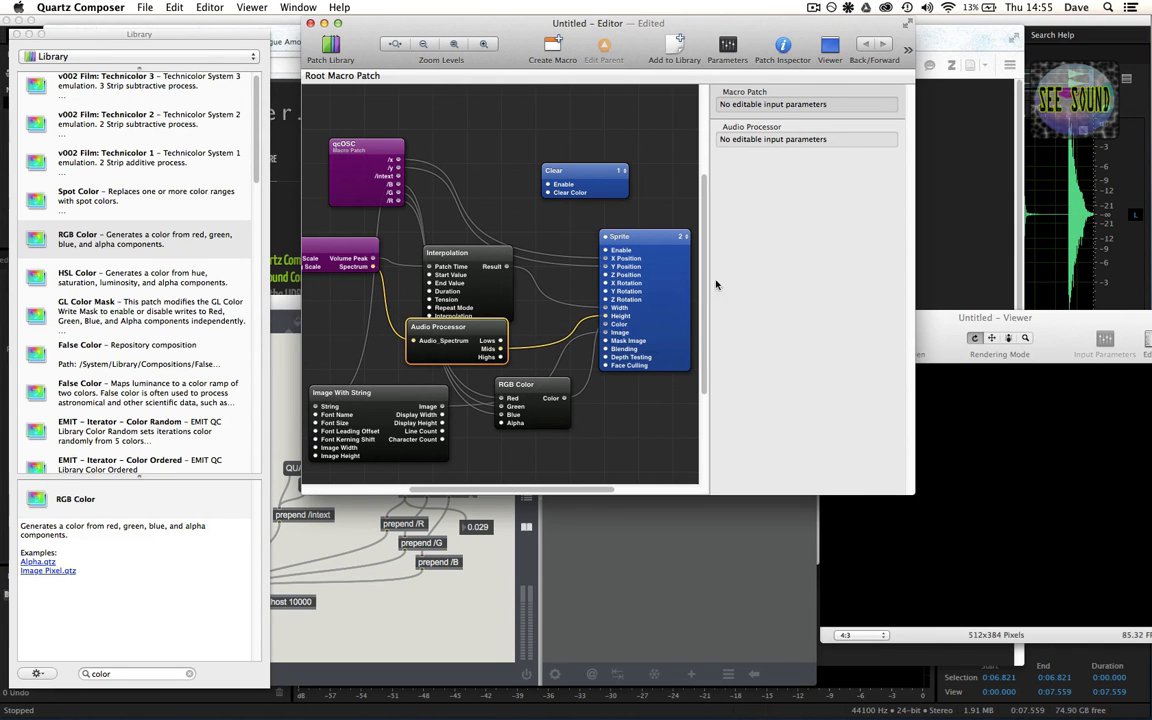
Switch to Adobe Audition and play the Burd Watching audio file, then return to Quartz Composer and bring up the Viewer
left_click(1030, 40)
key("space")
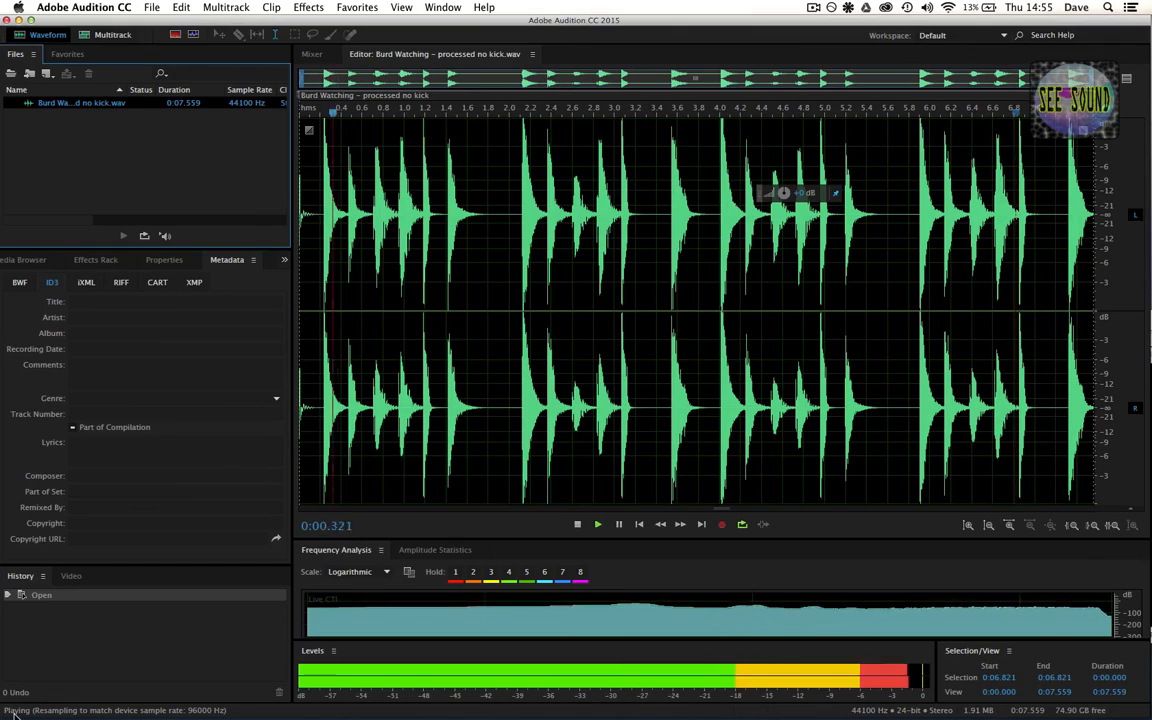
mouse_move(1, 718)
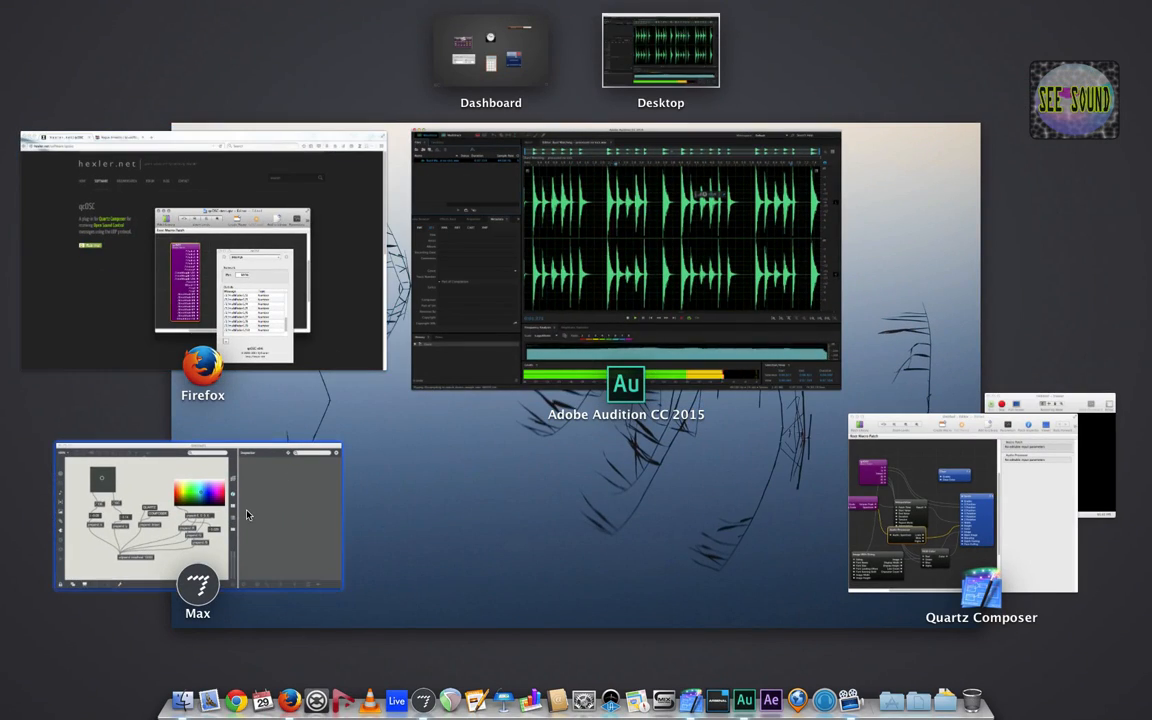
left_click(925, 495)
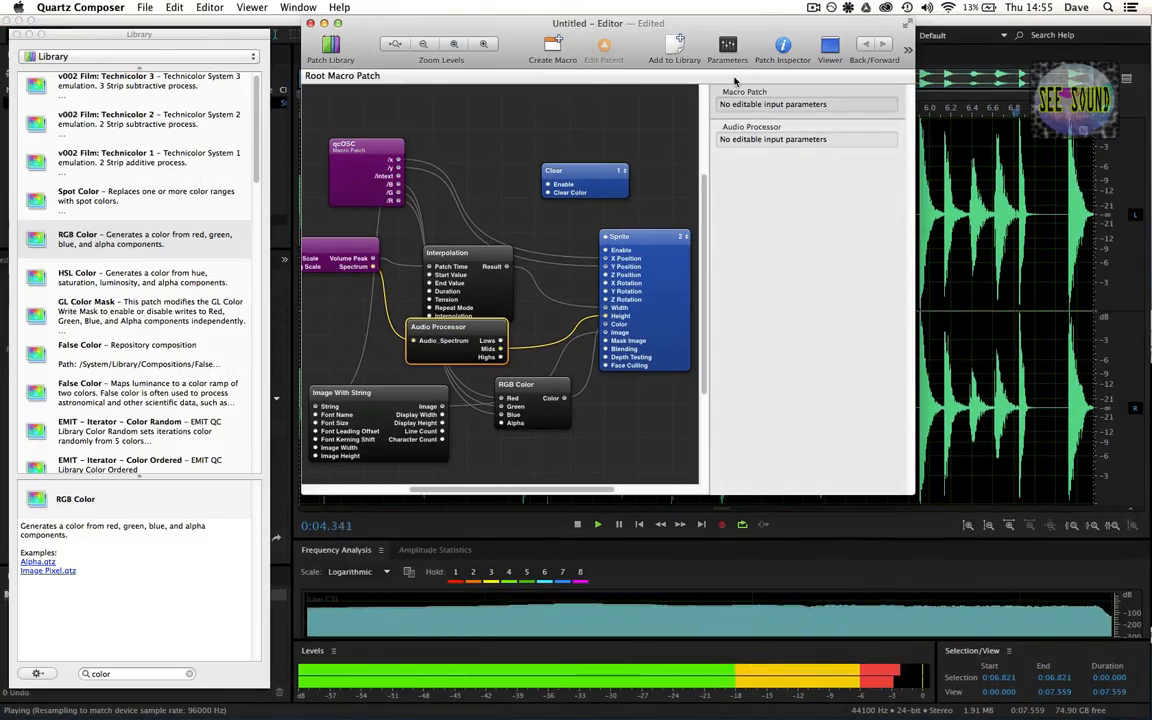
left_click(828, 46)
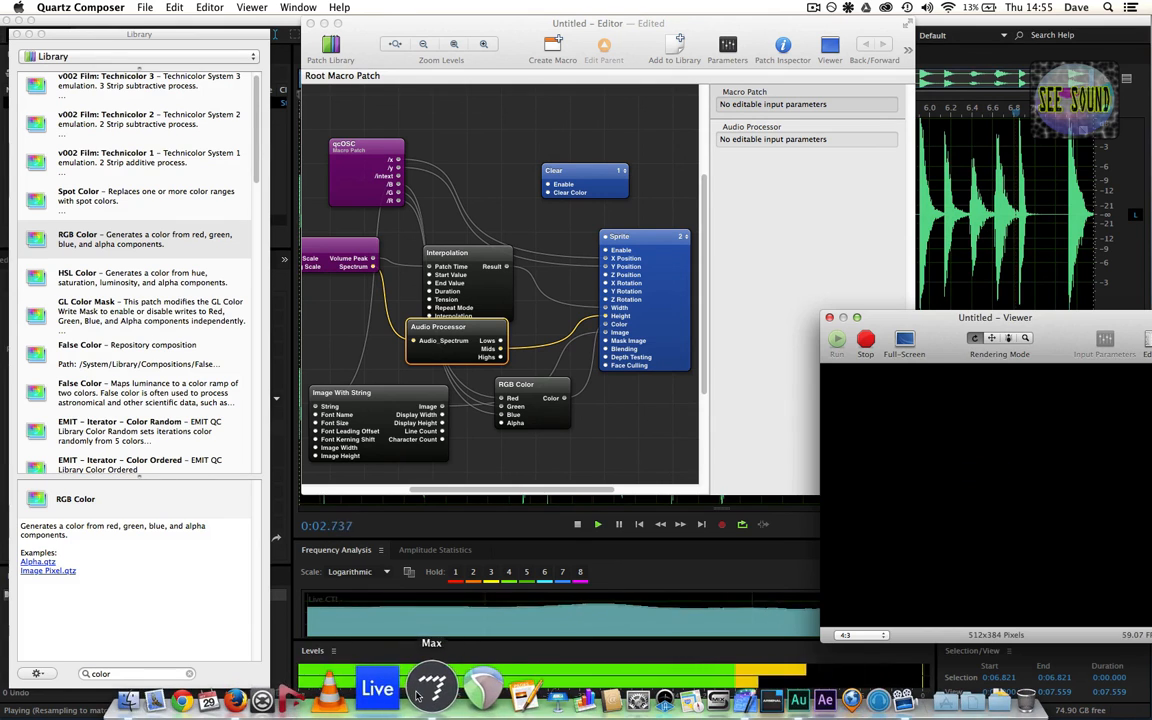
Switch to Max and vary the Sprite's position and its text colour from green to blue while the audio plays
left_click(431, 688)
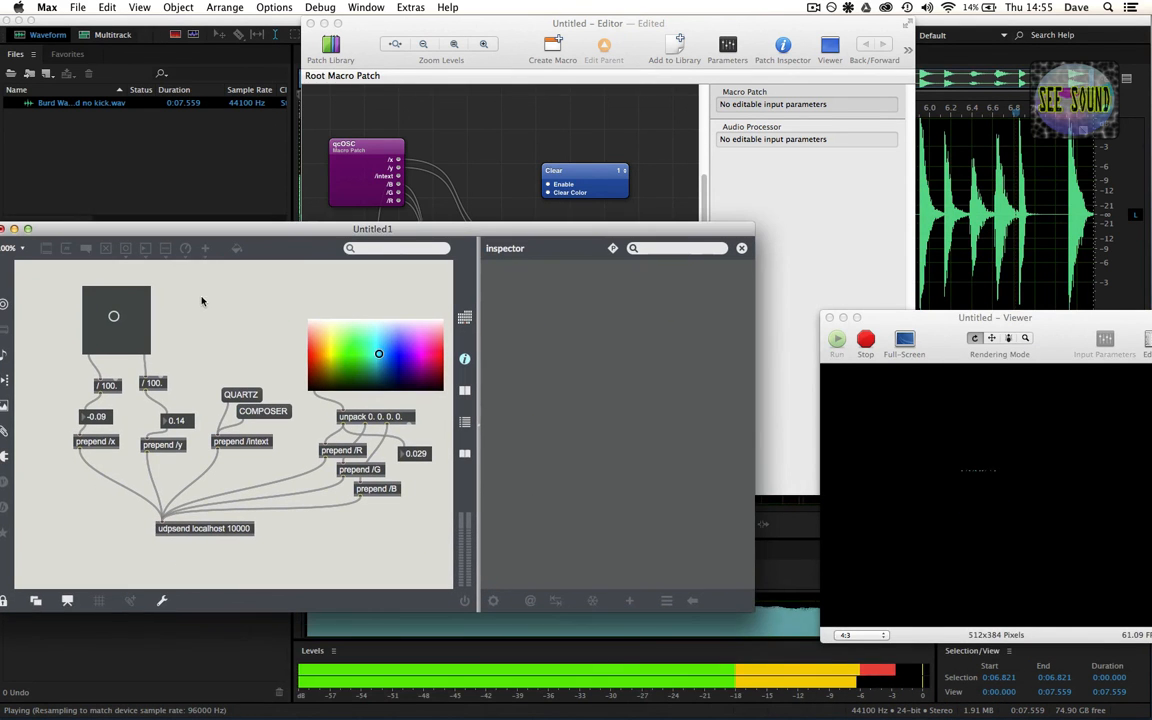
left_click_drag(116, 318, 114, 320)
left_click_drag(382, 359, 344, 351)
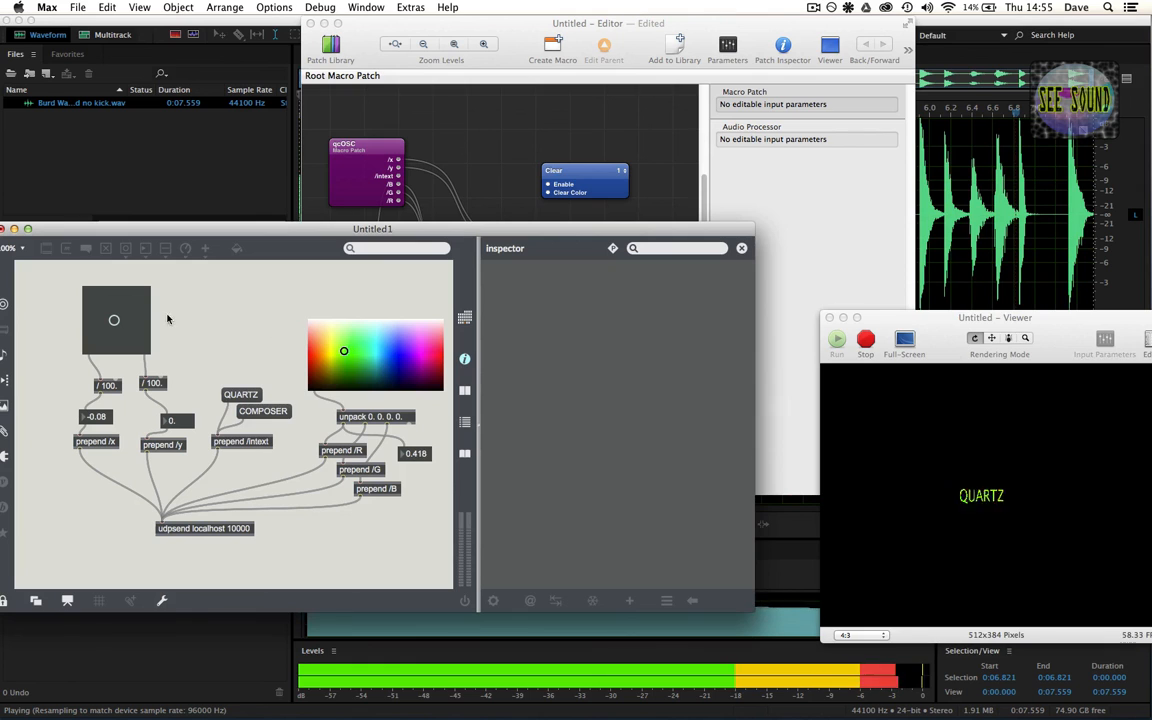
left_click_drag(114, 320, 110, 321)
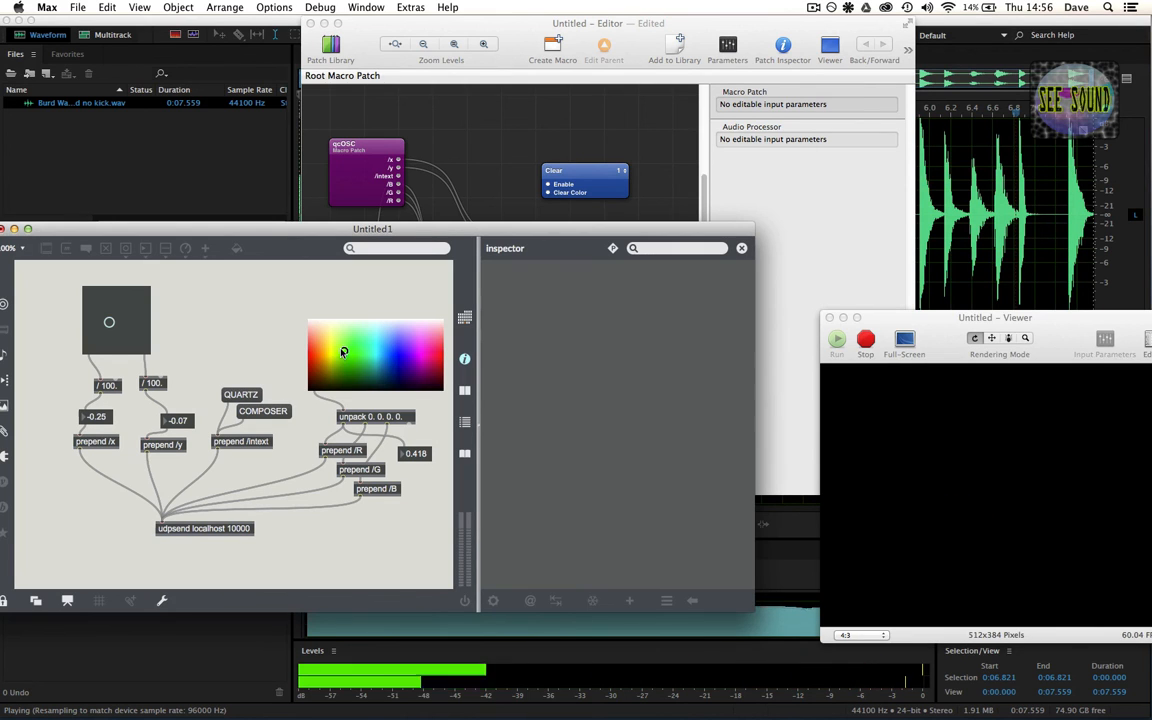
left_click_drag(331, 342, 385, 357)
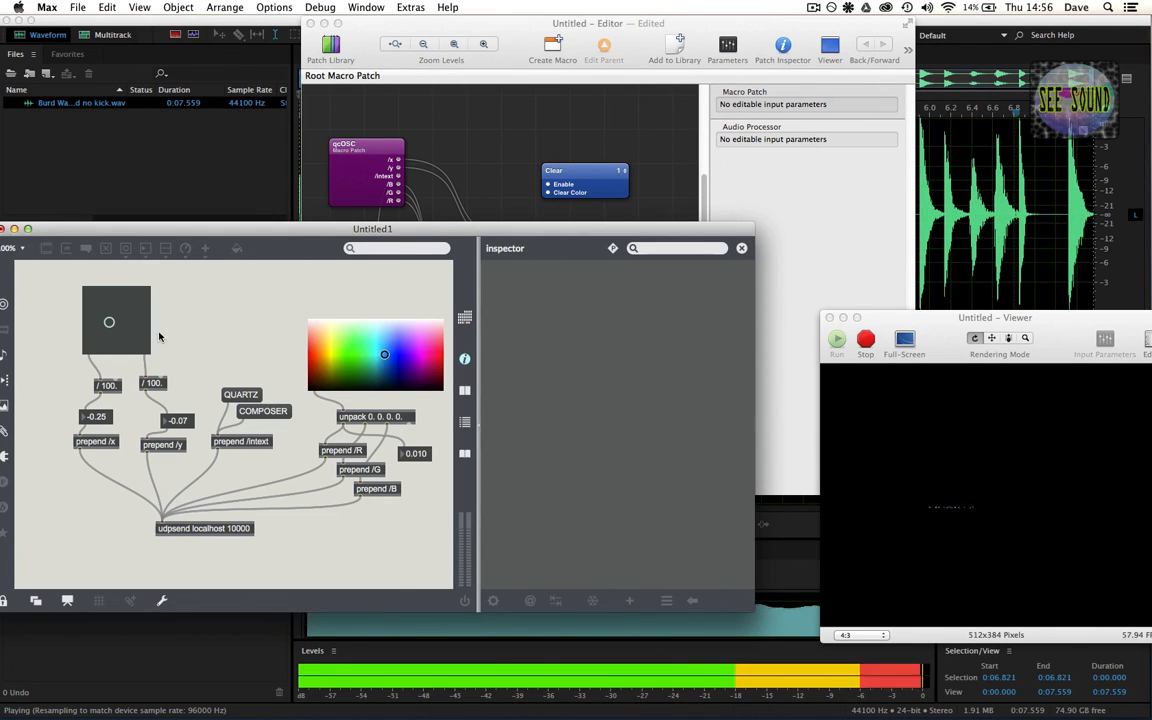